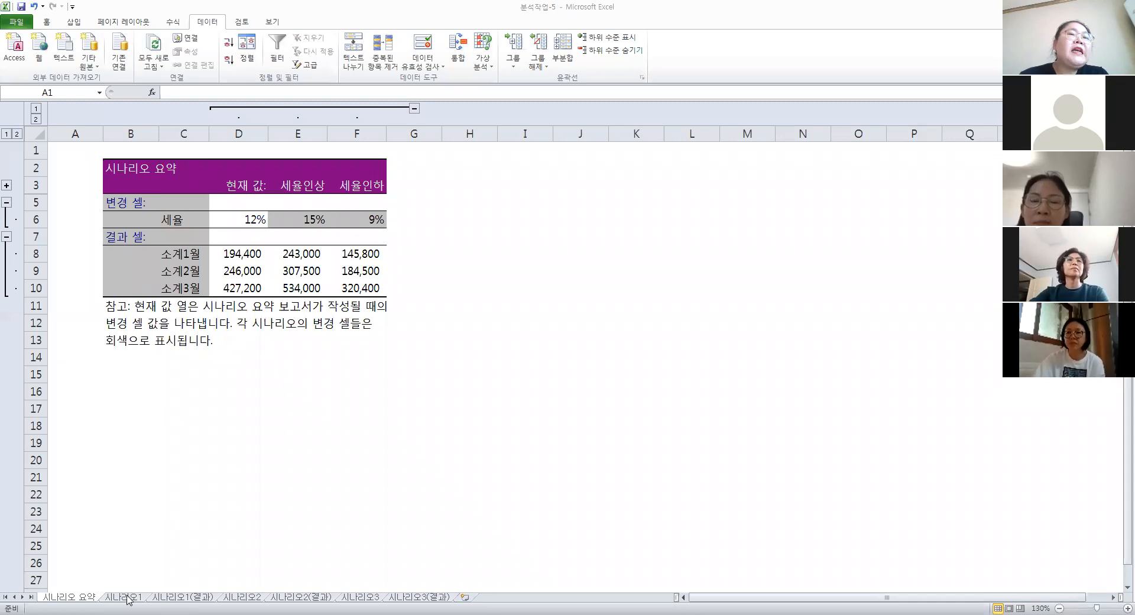
Compare the current-value, 세율인상 and 세율인하 columns of the scenario report on the 시나리오 요약 sheet
click(127, 598)
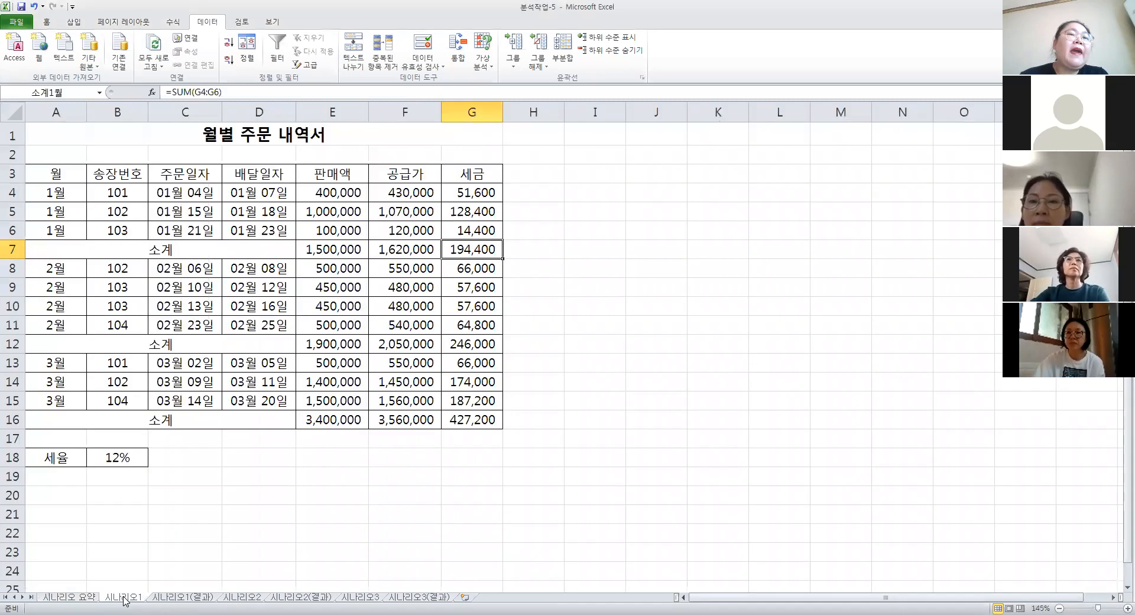
click(70, 596)
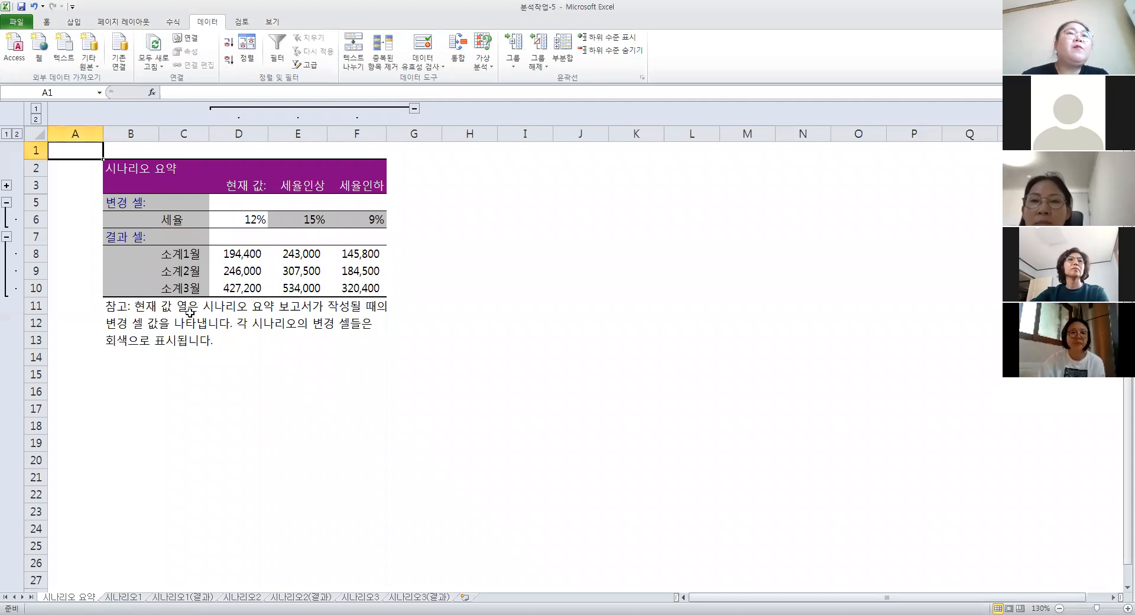
drag(172, 222, 181, 271)
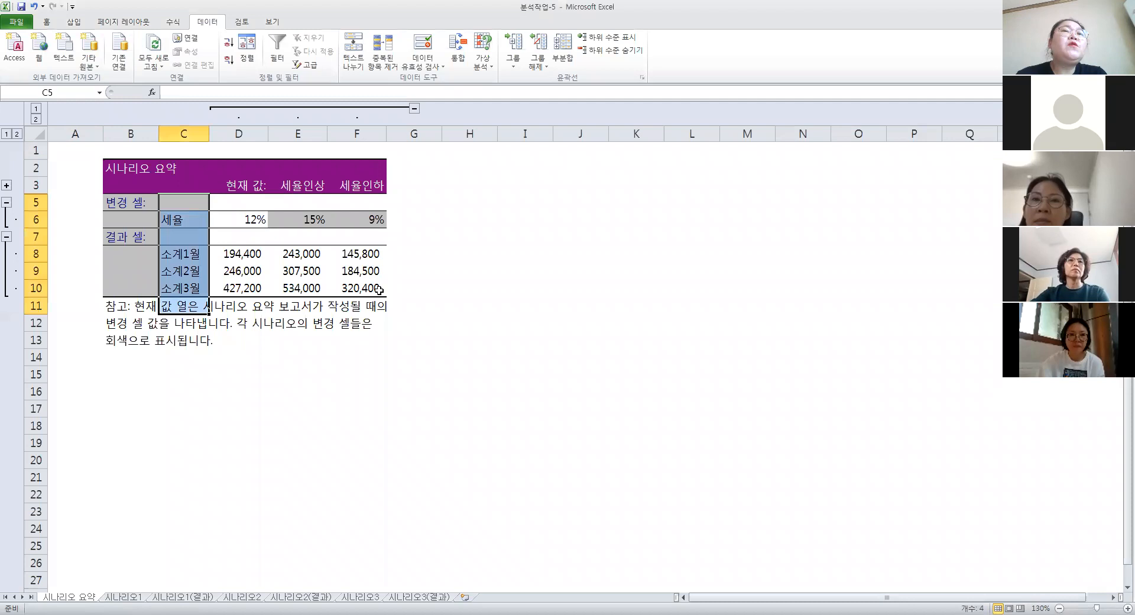
click(372, 408)
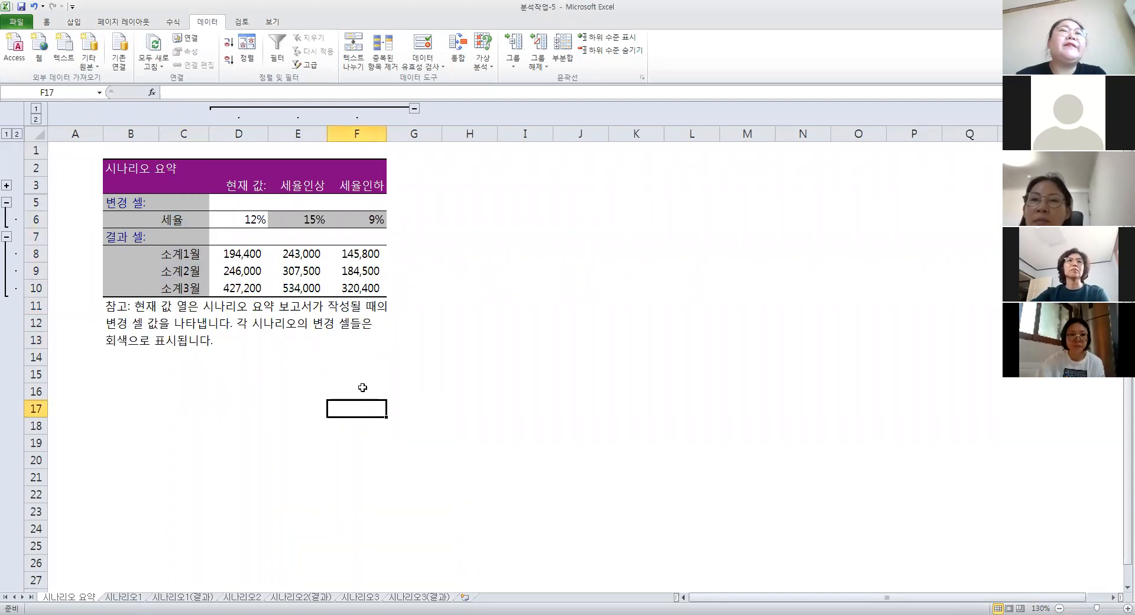
drag(313, 184, 295, 294)
drag(375, 188, 350, 289)
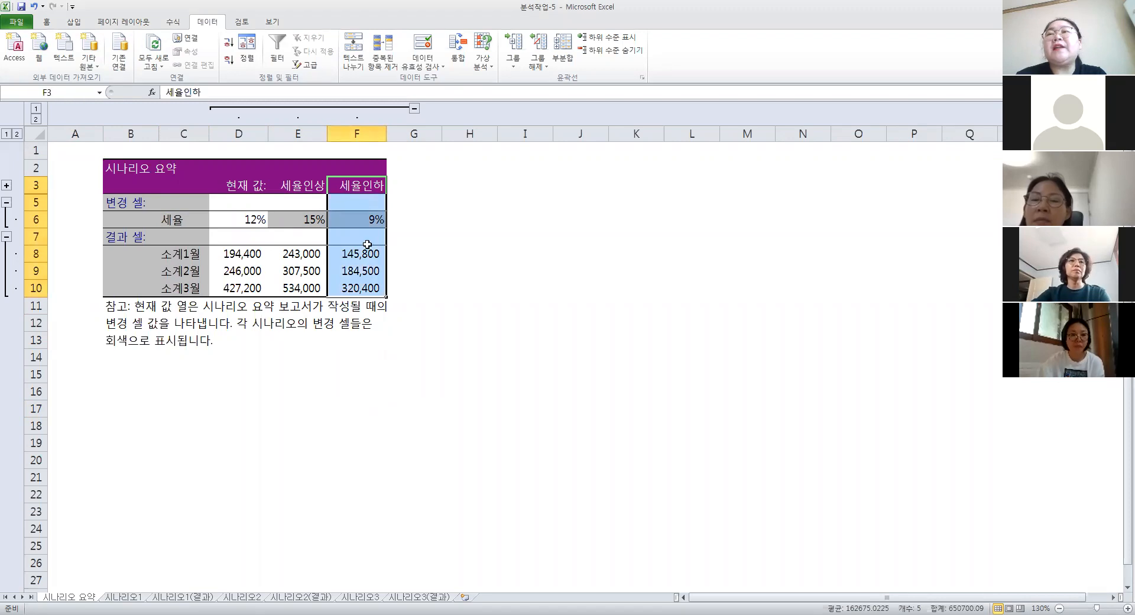
drag(231, 187, 222, 322)
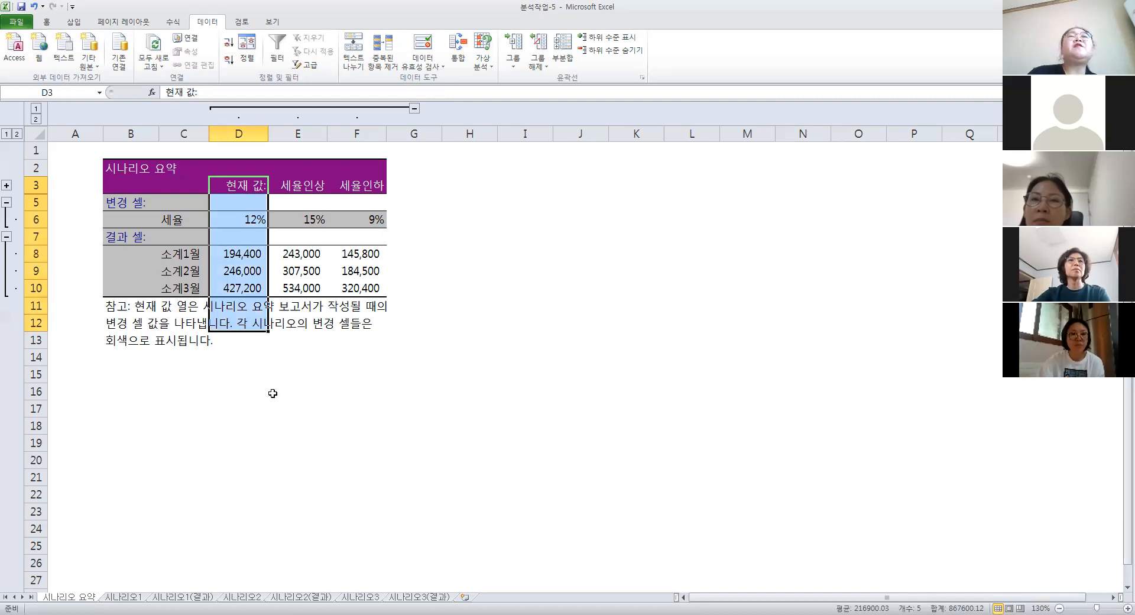
click(278, 390)
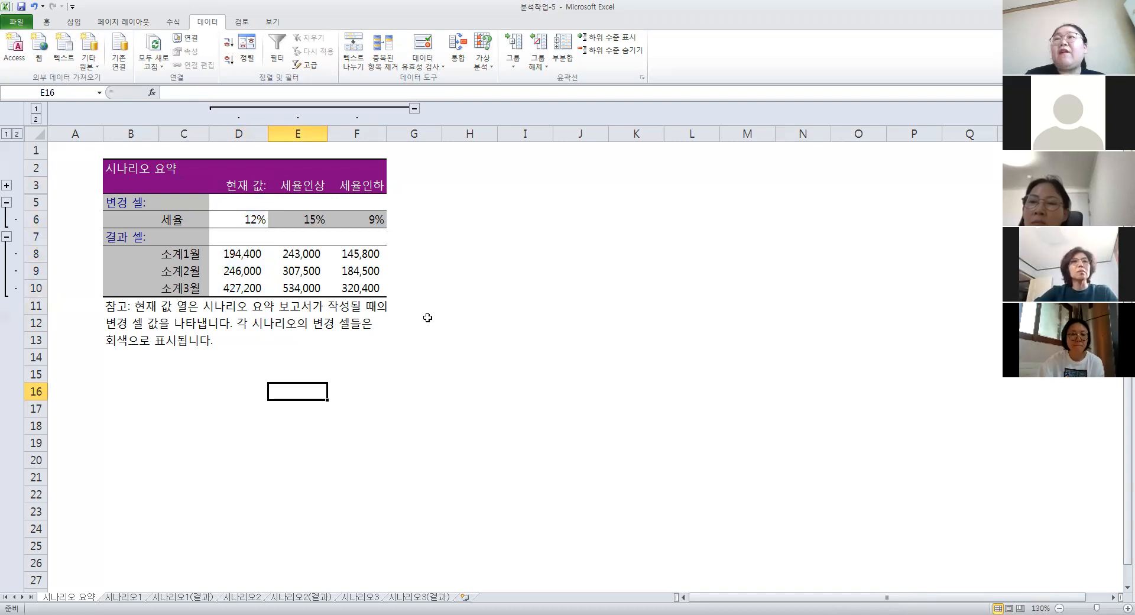
drag(225, 172, 235, 283)
drag(297, 168, 300, 305)
drag(357, 169, 357, 289)
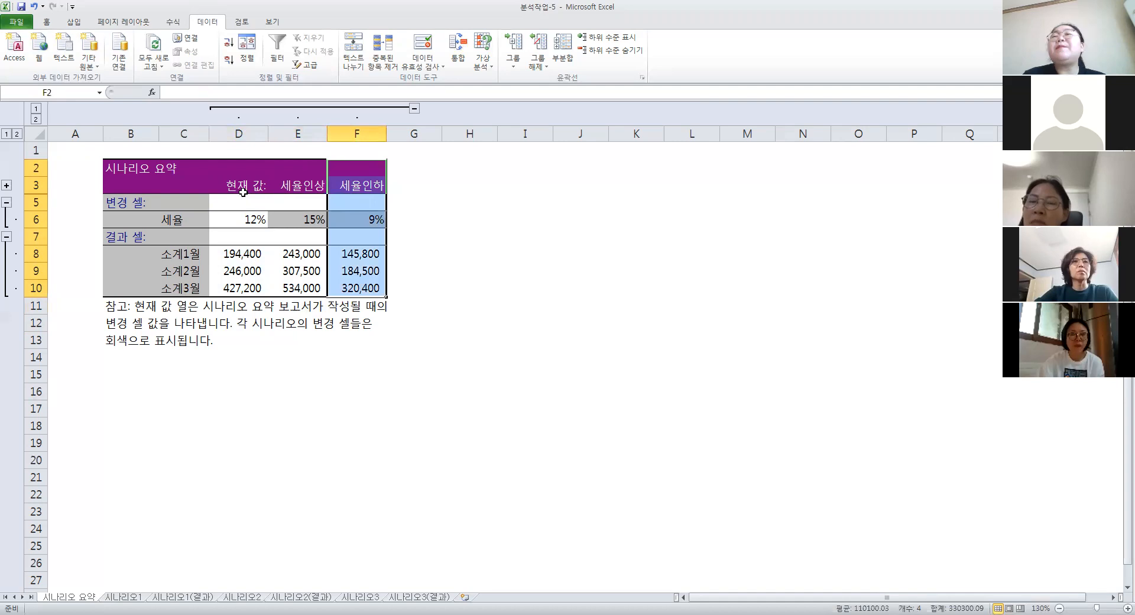
drag(300, 186, 301, 305)
drag(367, 185, 369, 292)
drag(301, 186, 300, 290)
drag(359, 185, 359, 289)
click(421, 353)
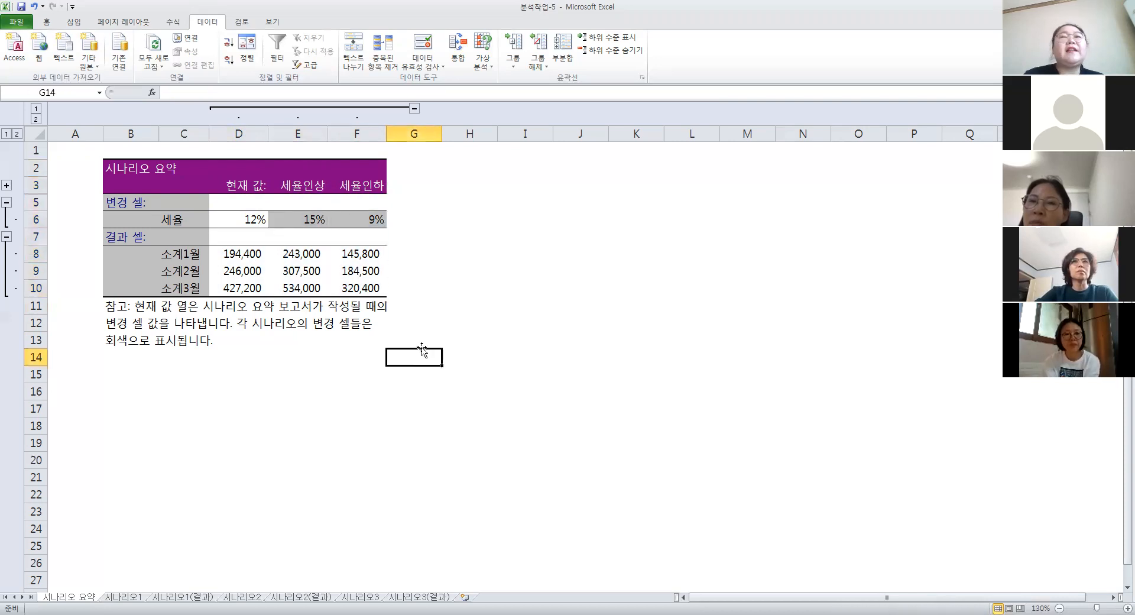
Examine how the changing cell 세율 and the result cells 소계1월, 소계2월 and 소계3월 are labelled in the scenario summary
click(254, 222)
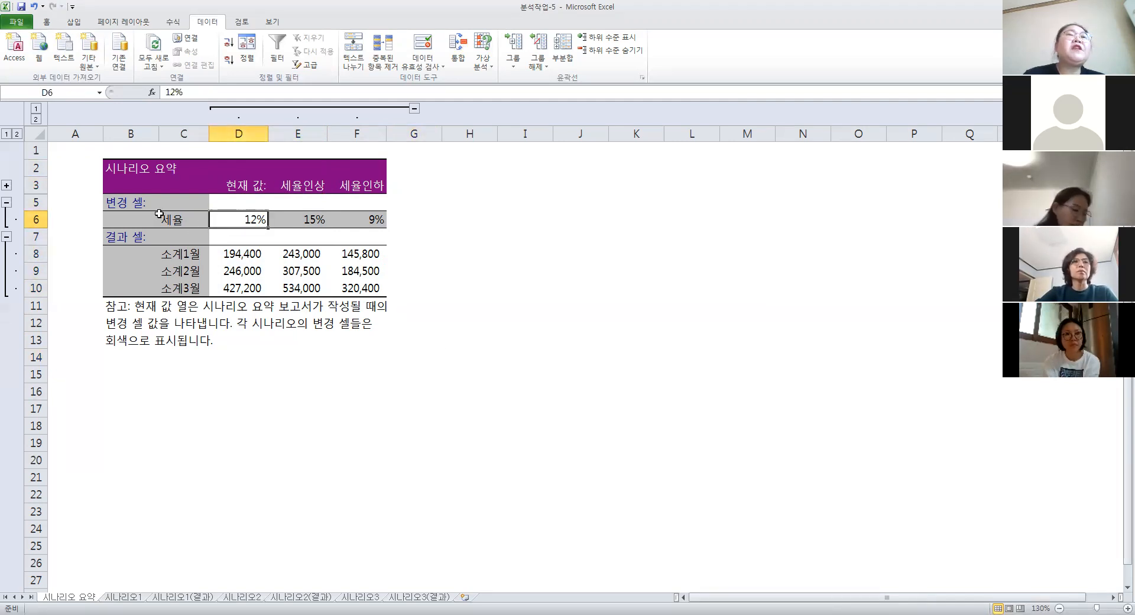
click(184, 222)
click(260, 259)
click(245, 271)
click(243, 289)
click(186, 254)
click(185, 269)
click(184, 288)
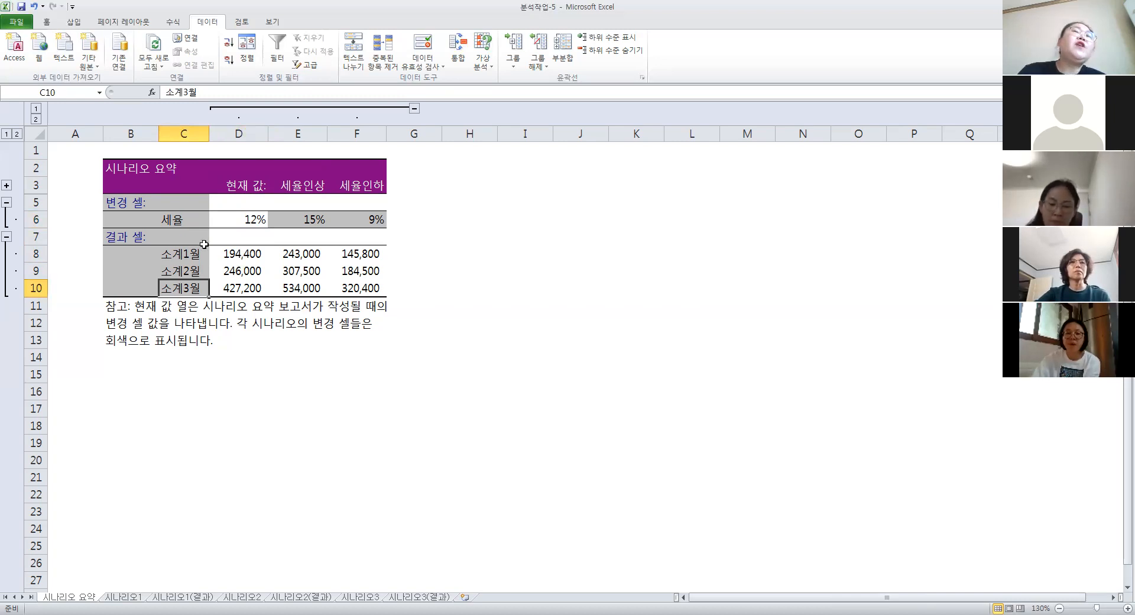
click(199, 218)
click(195, 256)
click(195, 270)
click(190, 289)
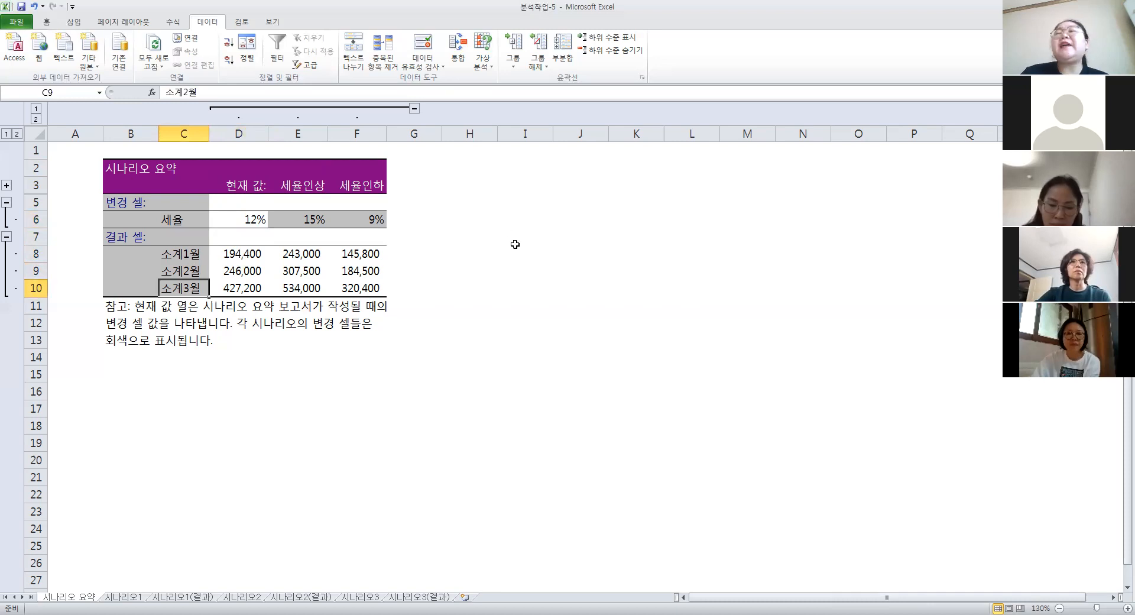
click(324, 374)
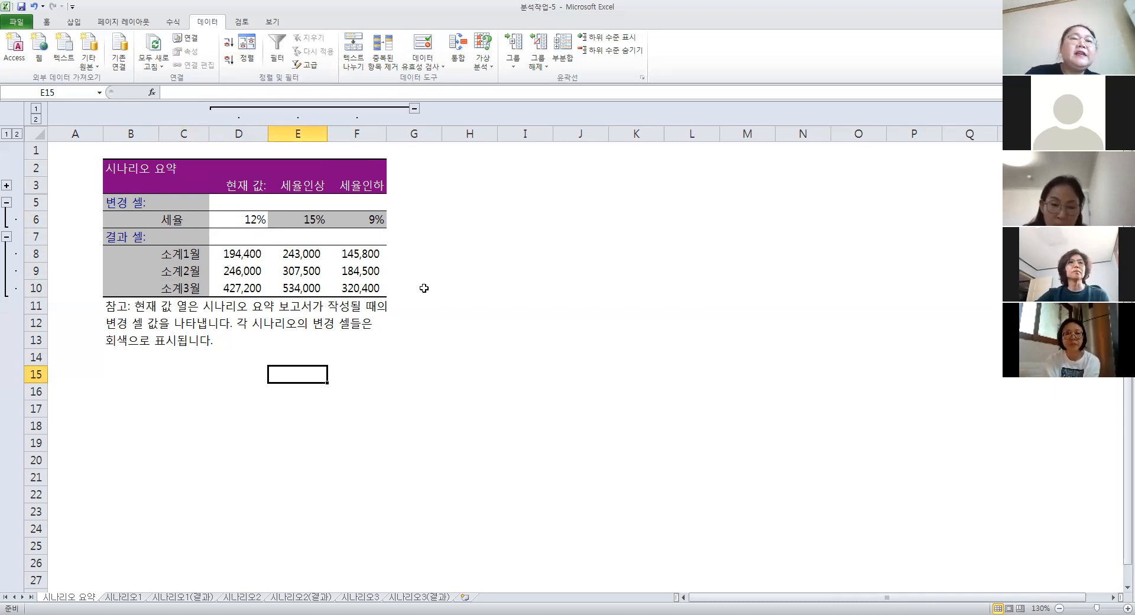
On the 시나리오2 sheet, name the sales amount total in cell E10 판매금액합계
click(238, 597)
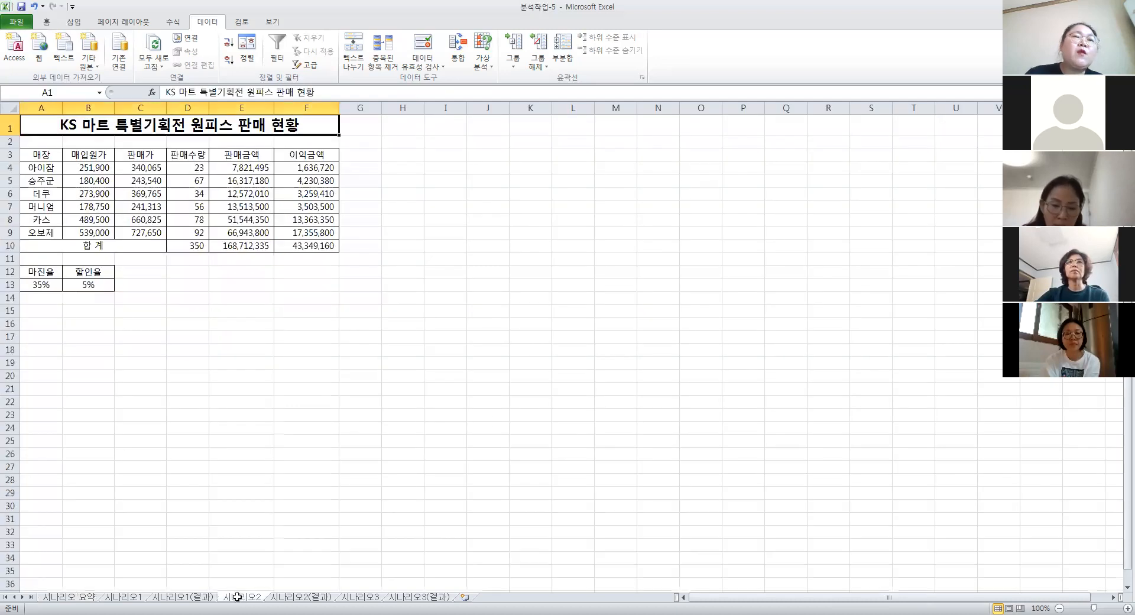
scroll(506, 385, up, 2)
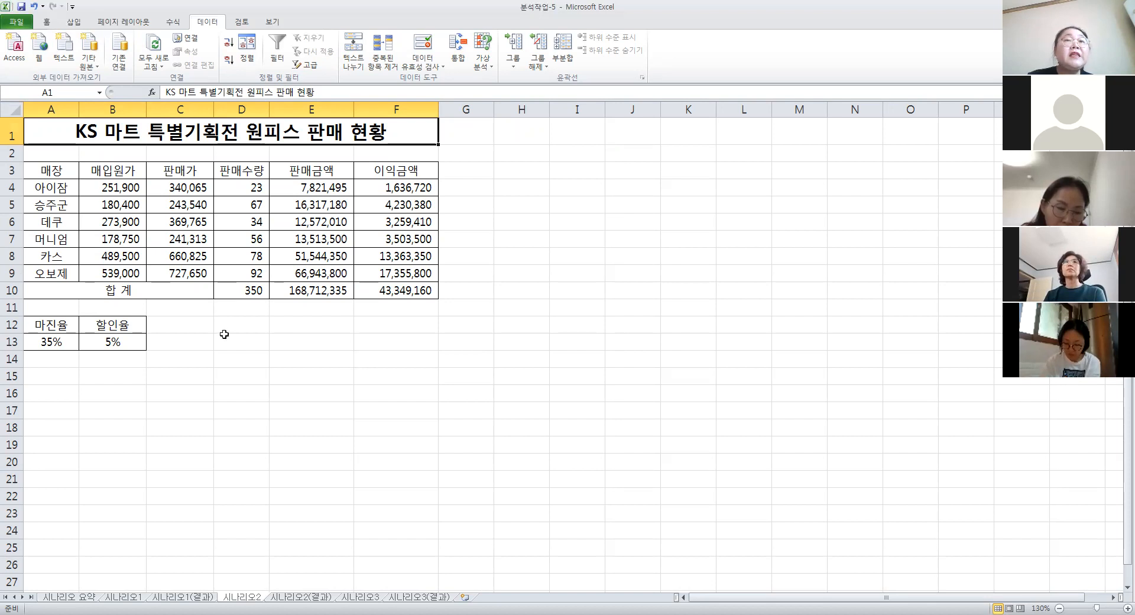
click(358, 296)
click(341, 293)
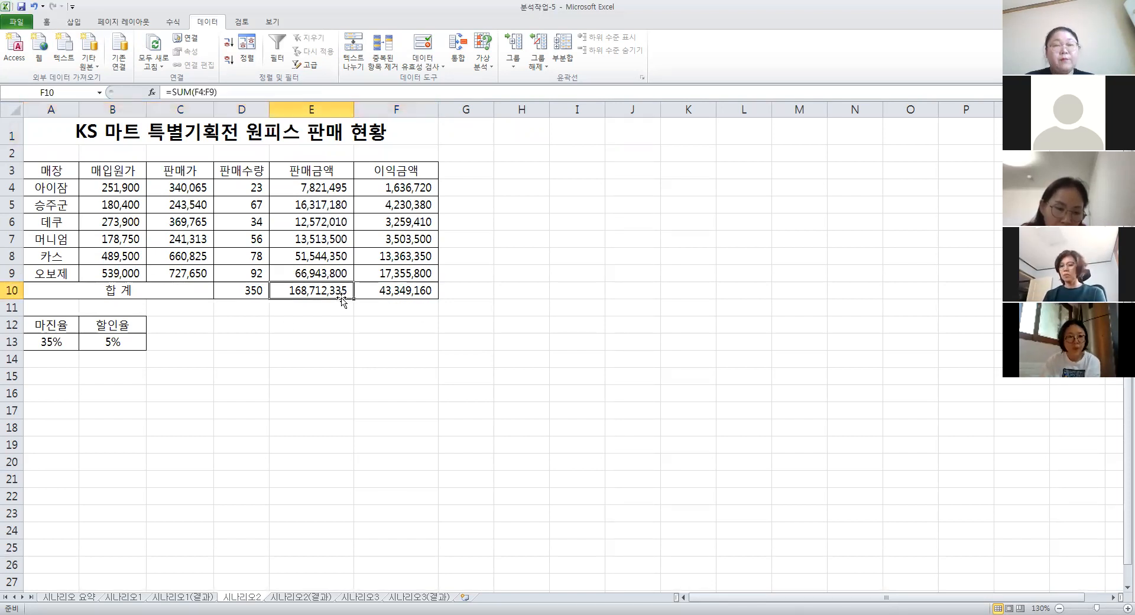
click(51, 92)
text(판매금액하)
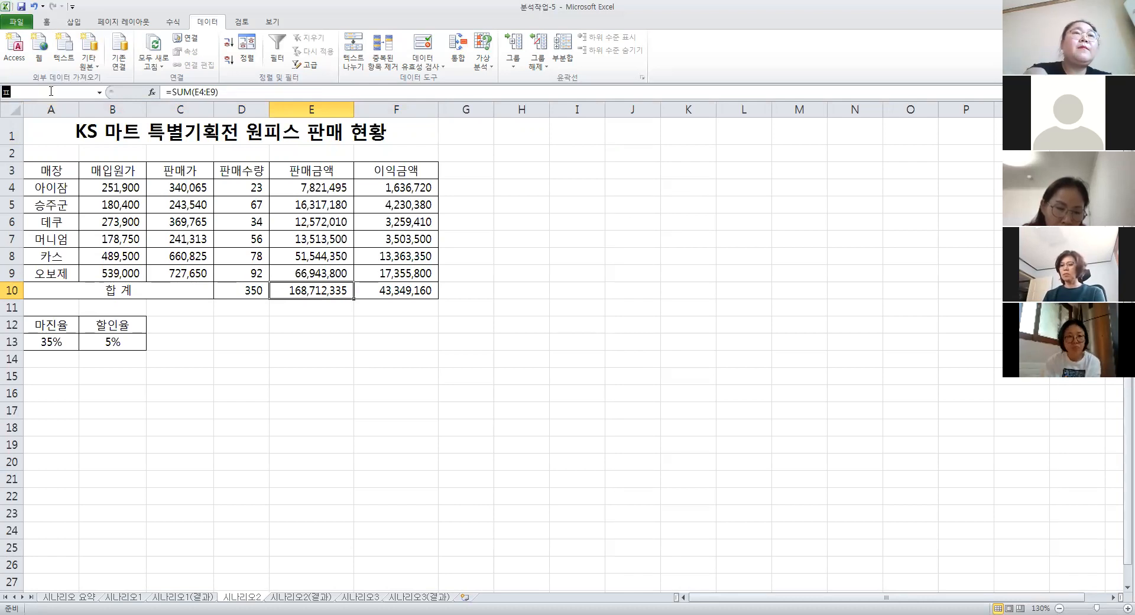
text(합계)
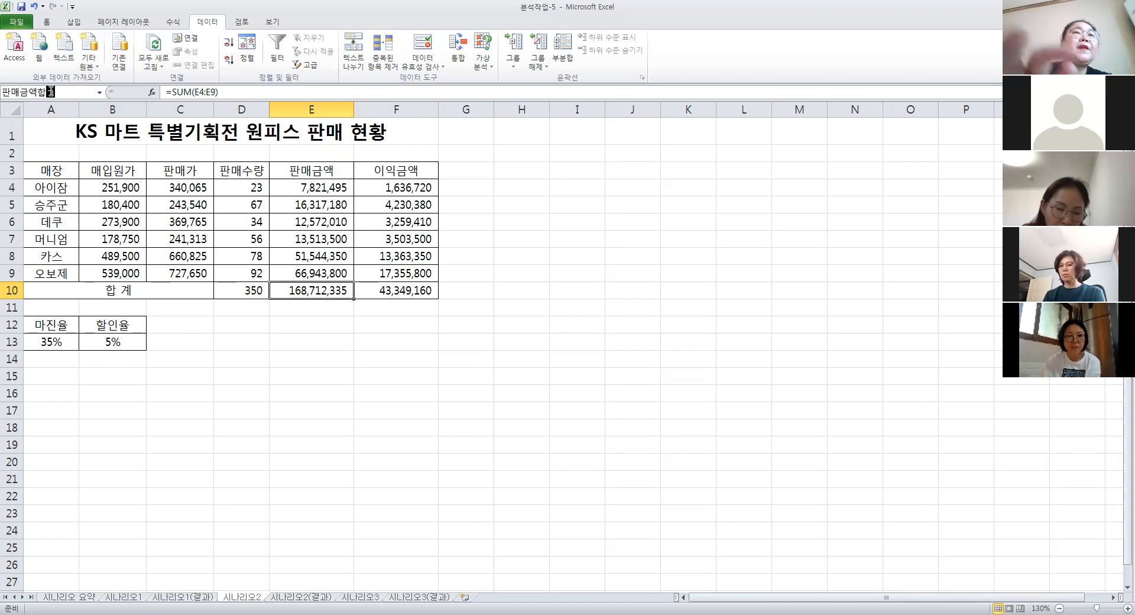
key(Return)
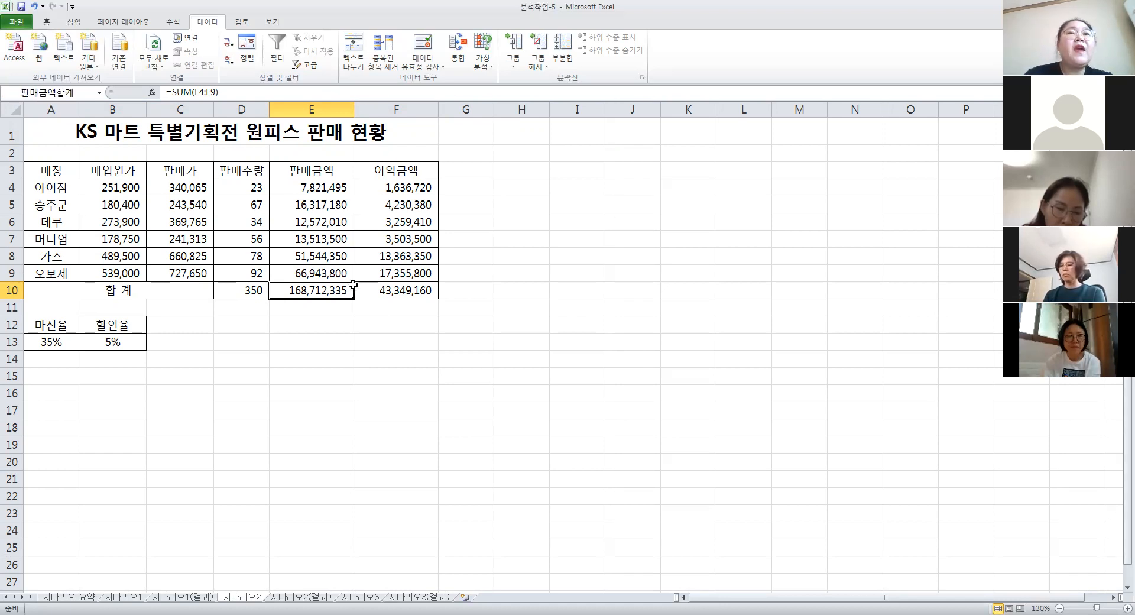
Name the profit amount total in cell F10 이익금액합계
key(Right)
click(81, 96)
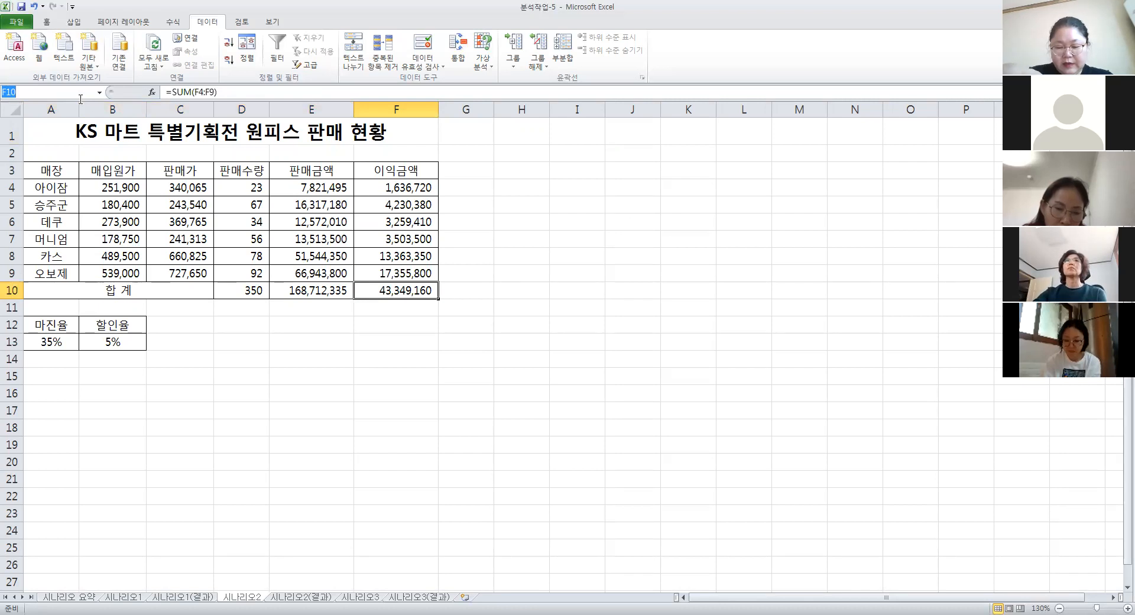
text(이익금액합ㄱ)
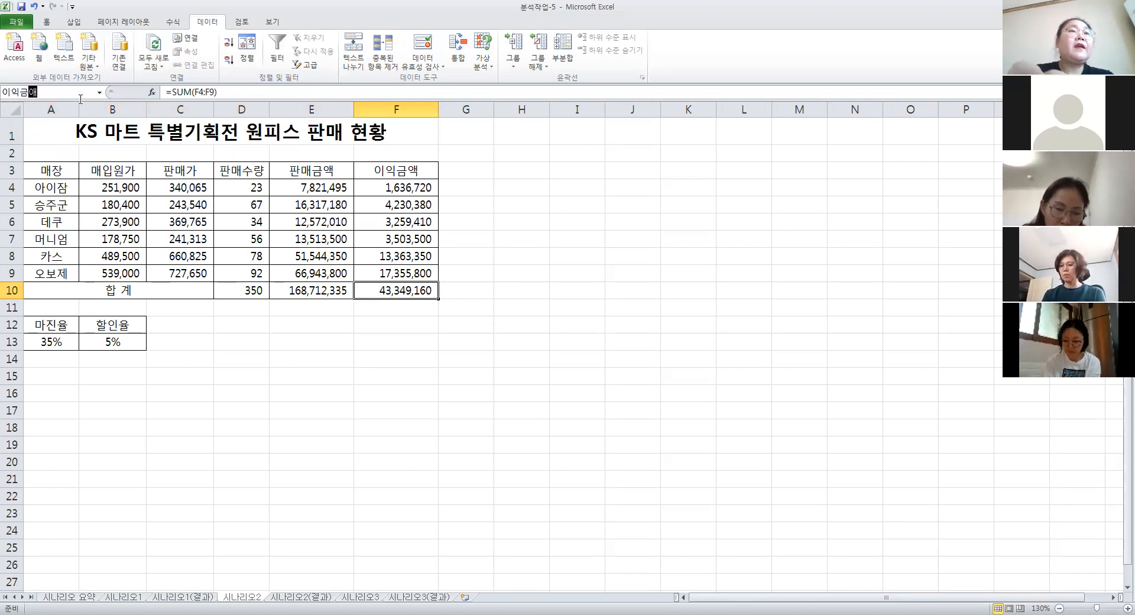
text(ㅖ)
key(Return)
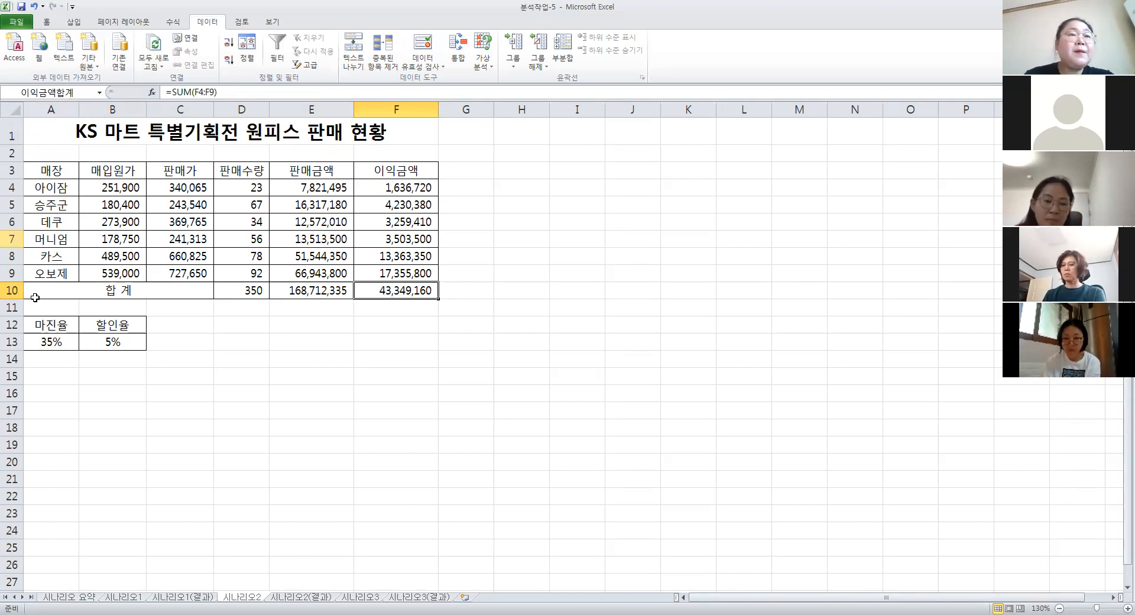
Name the margin rate cell A13 마진율 and the discount rate cell B13 할인율
click(45, 339)
click(77, 96)
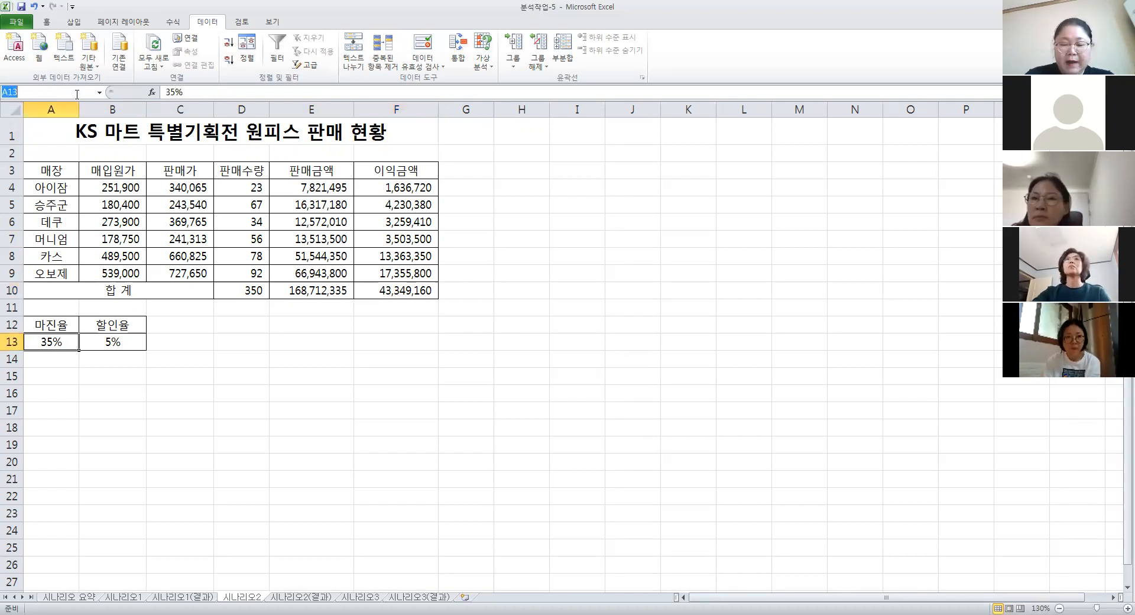
text(마진율)
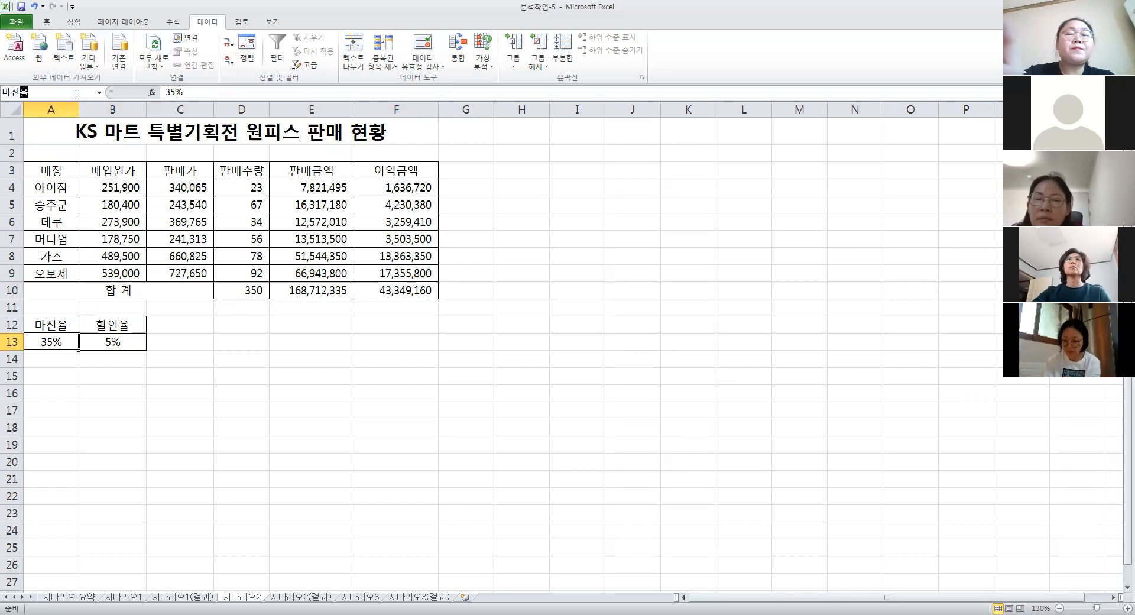
key(Return)
click(136, 347)
click(52, 92)
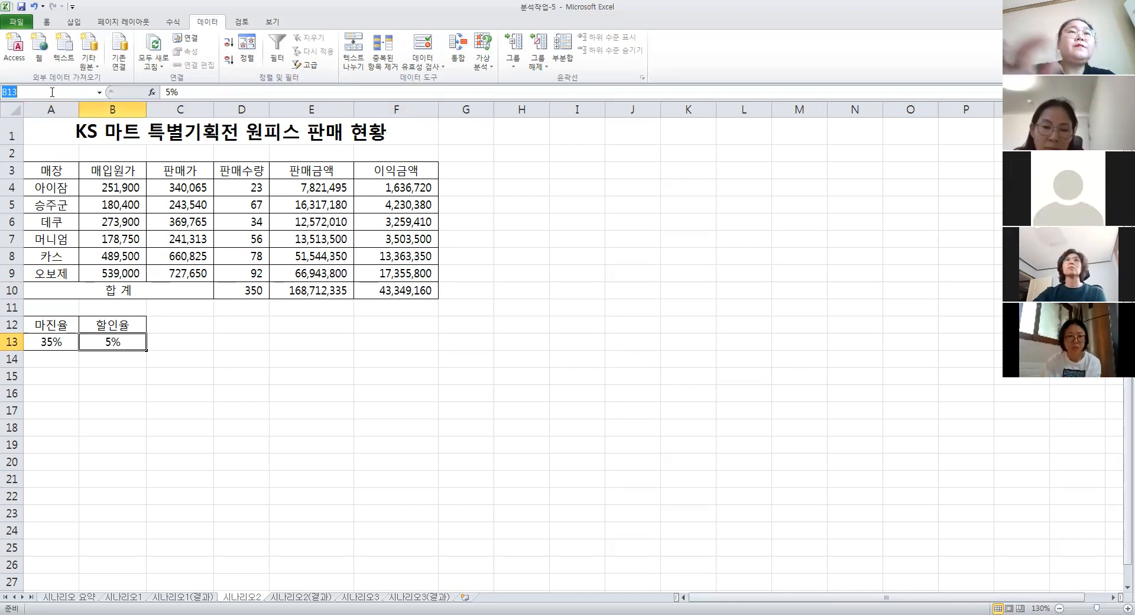
text(할인율)
key(Return)
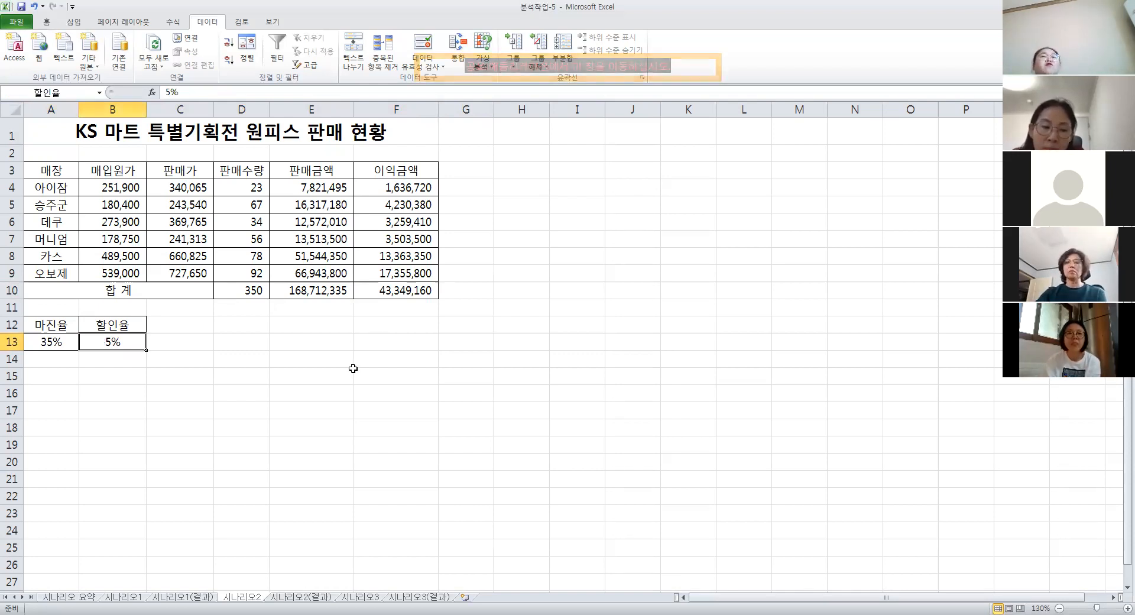
Check the defined names of cells E10, F10, A13 and B13
click(339, 289)
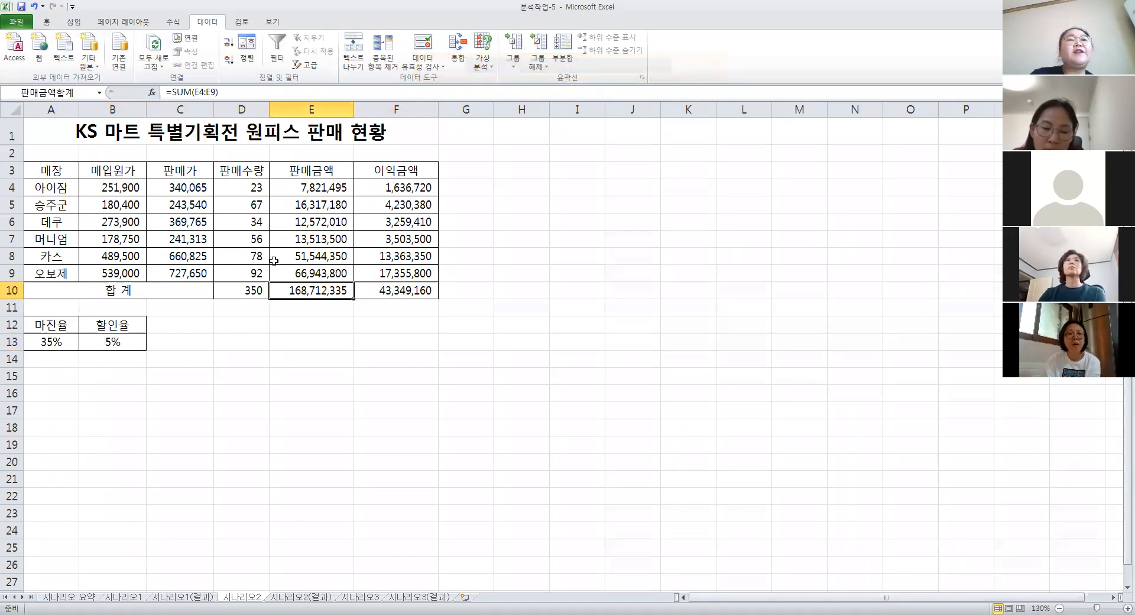
click(408, 289)
click(65, 342)
click(112, 342)
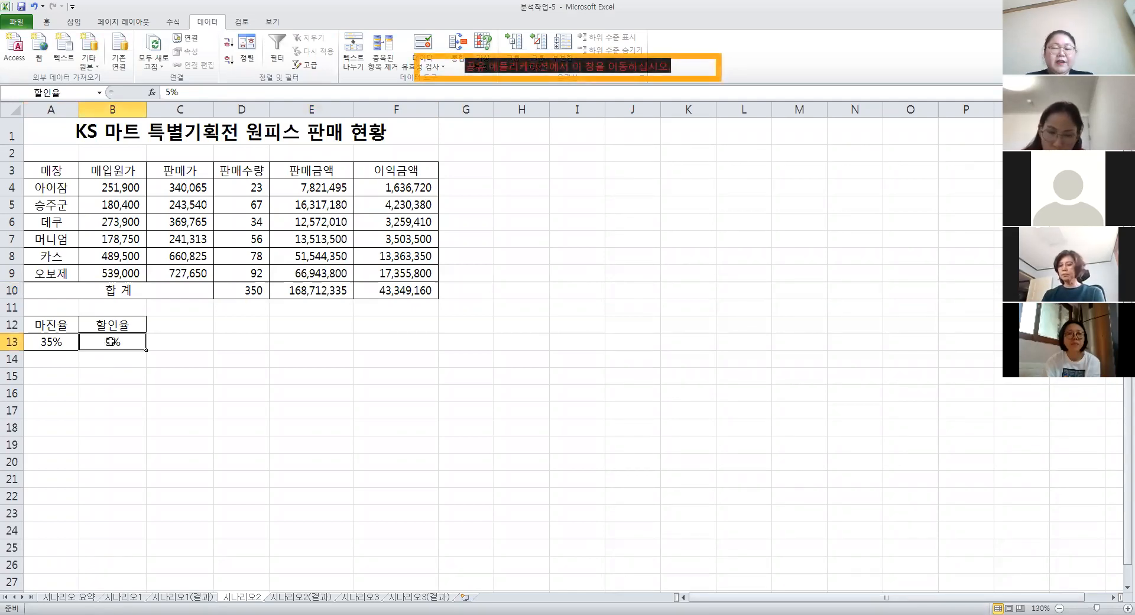
click(471, 397)
click(488, 321)
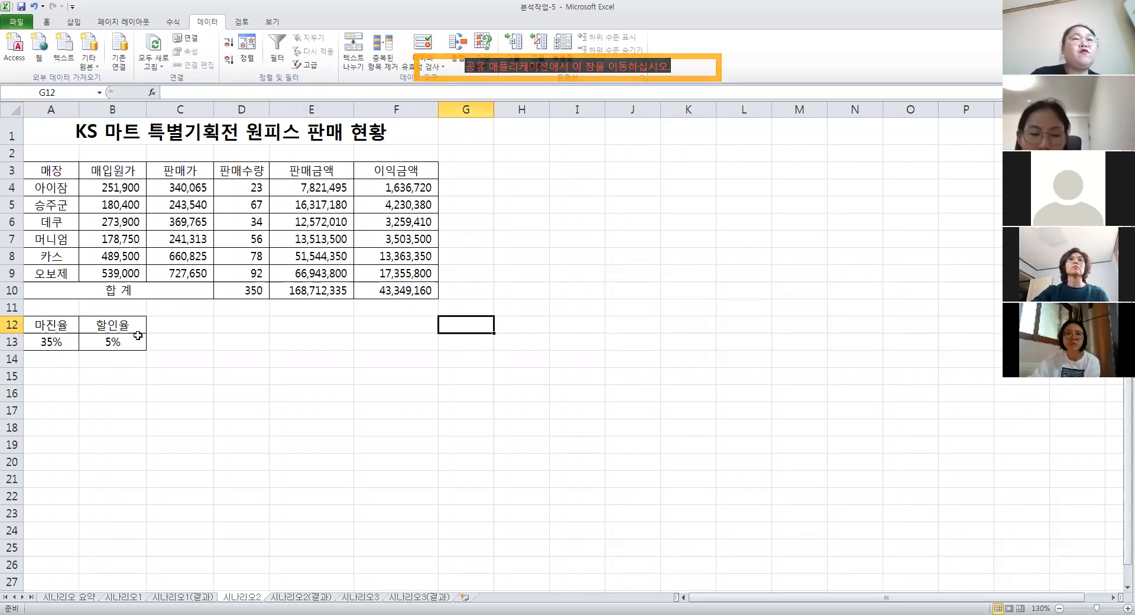
Create the scenario 이익증가 with changing cells A13:B13, setting 마진율 to 45% and 할인율 to 3%
drag(54, 342, 104, 342)
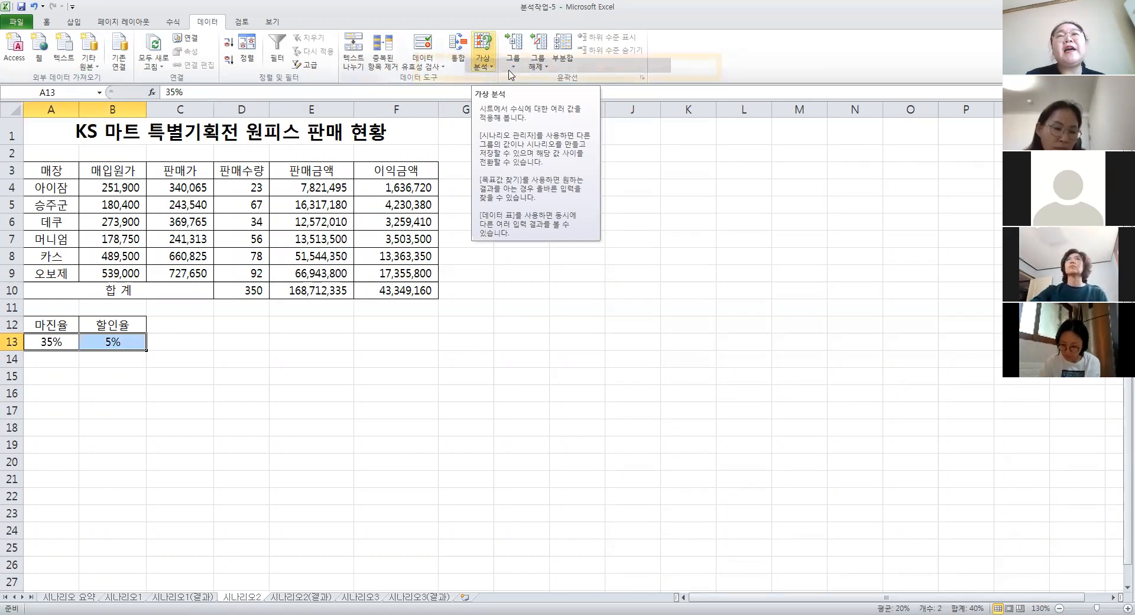
click(492, 62)
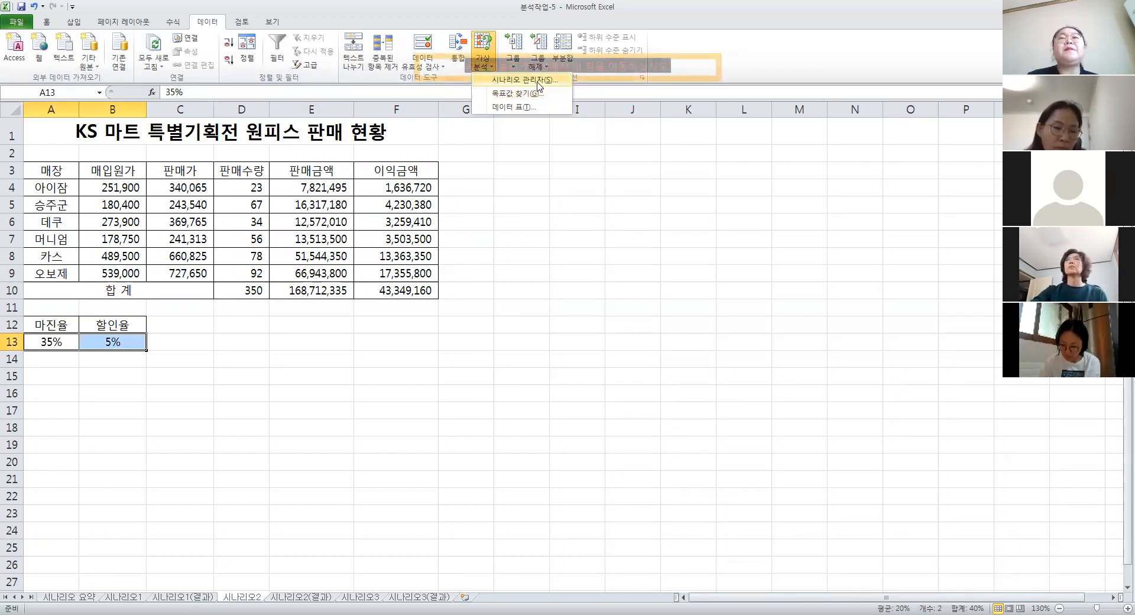
click(538, 83)
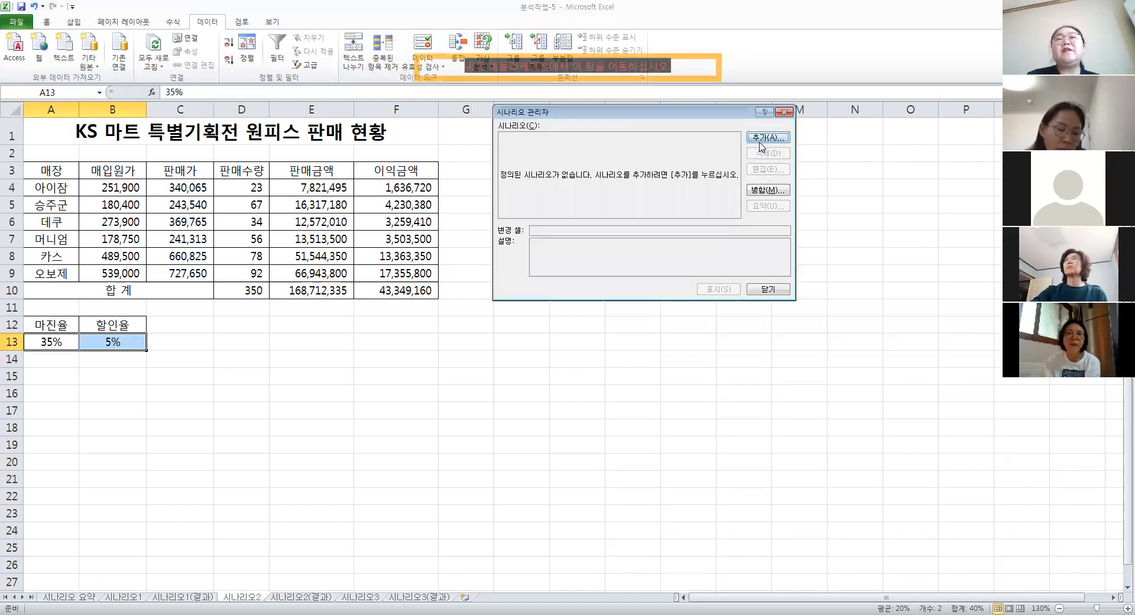
click(766, 137)
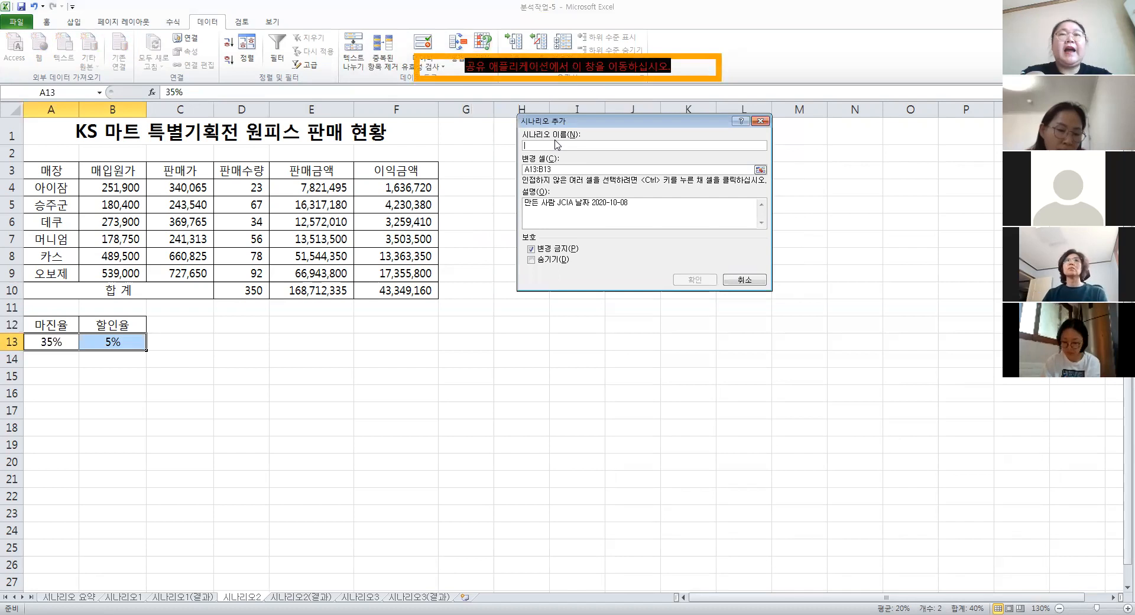
text(이익증가)
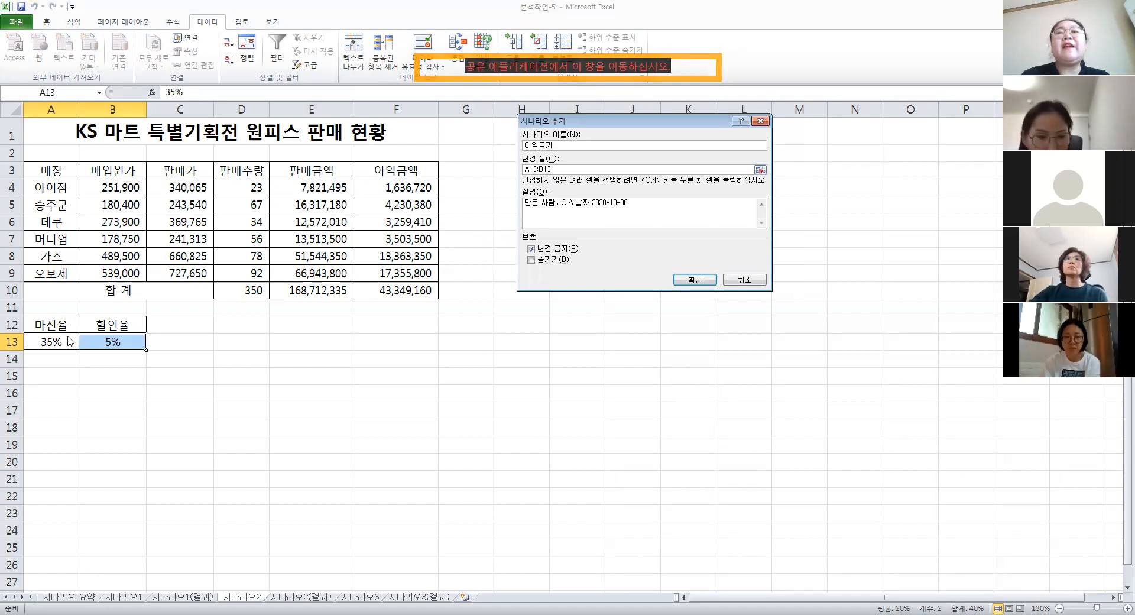
drag(556, 169, 519, 172)
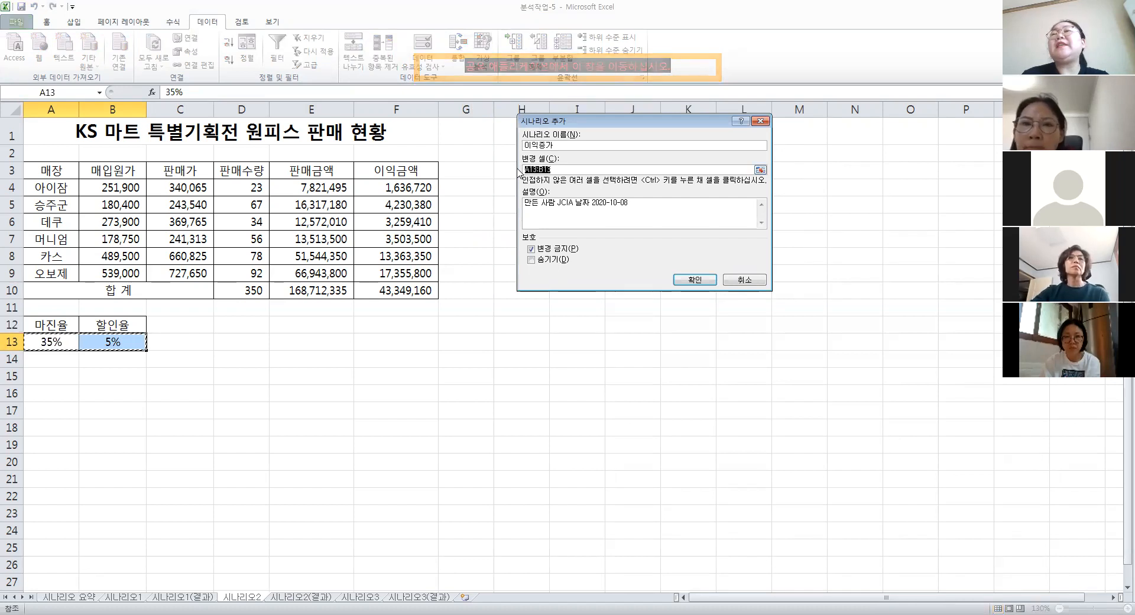
click(696, 281)
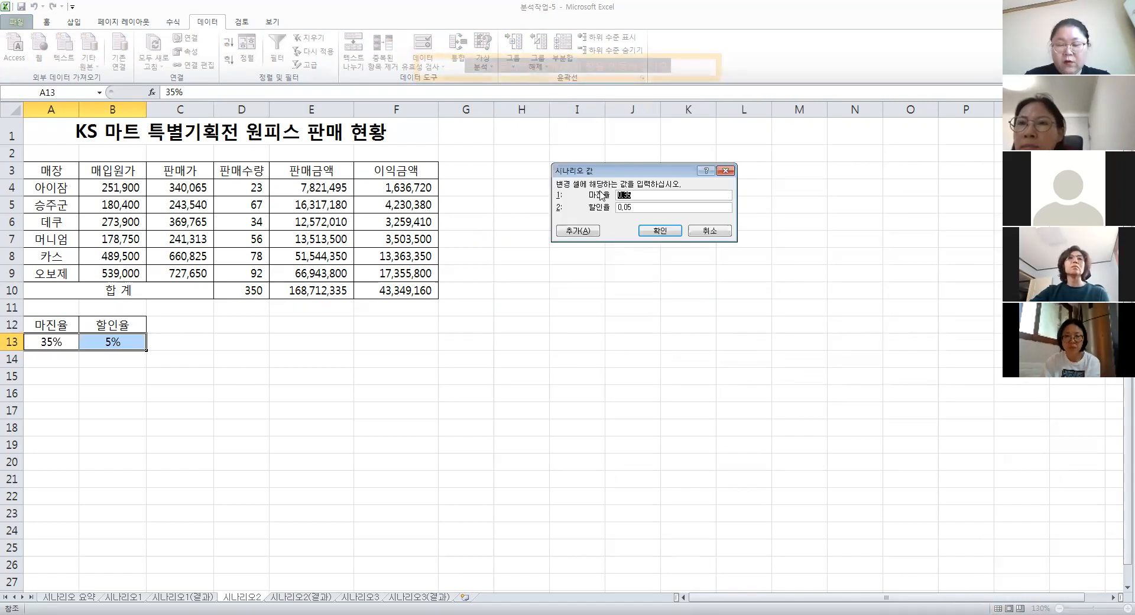
text(45%)
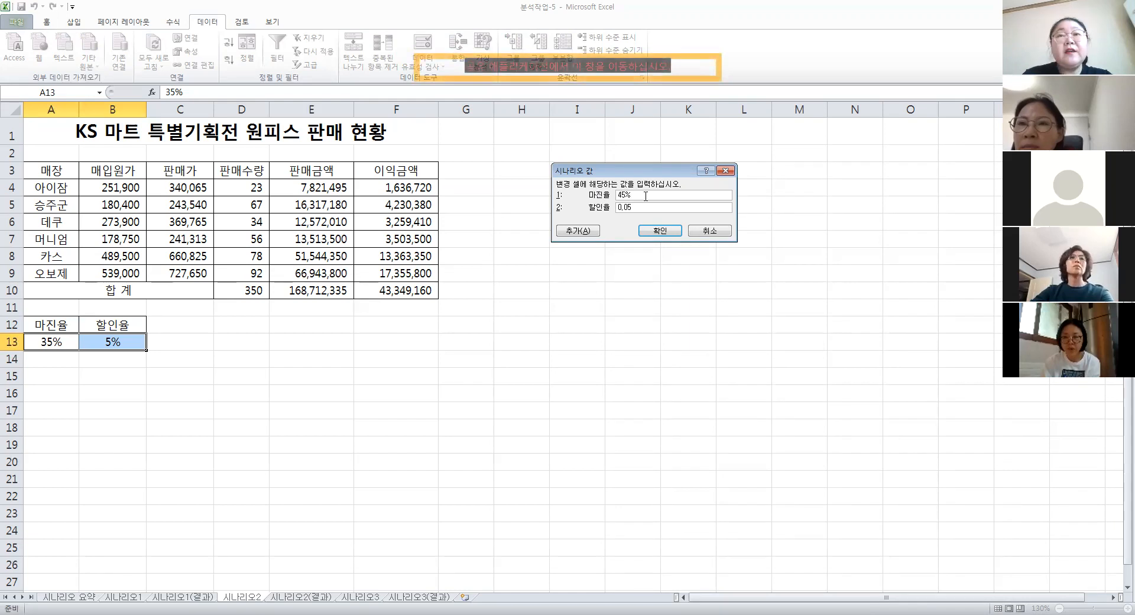
key(Tab)
text(3%)
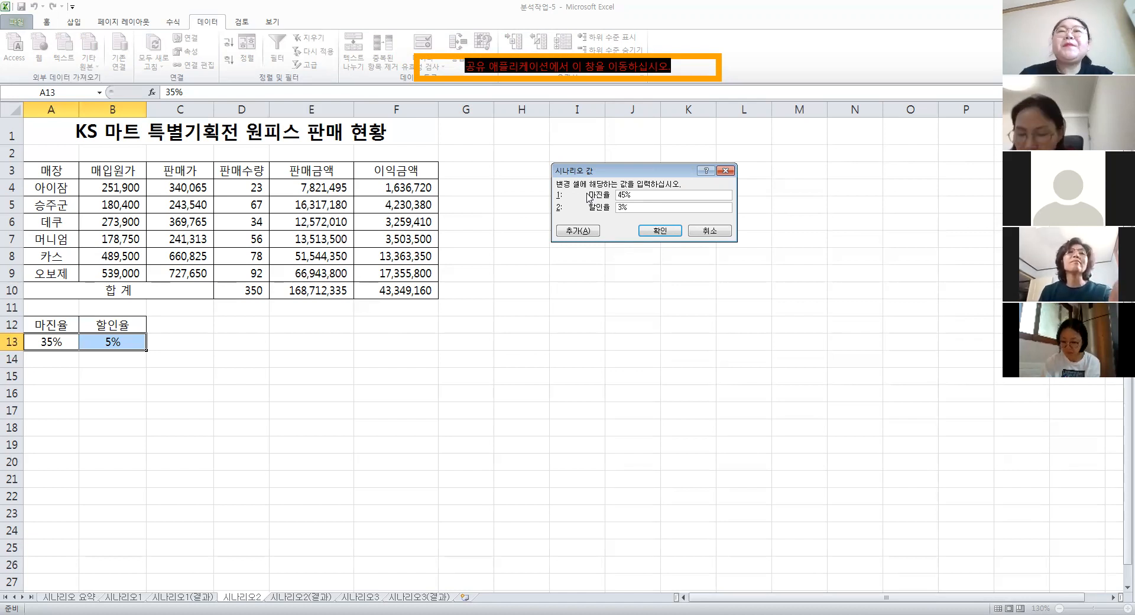
Add a second scenario 이익감소 for cells A13:B13, setting 마진율 to 25% and 할인율 to 8%
click(580, 231)
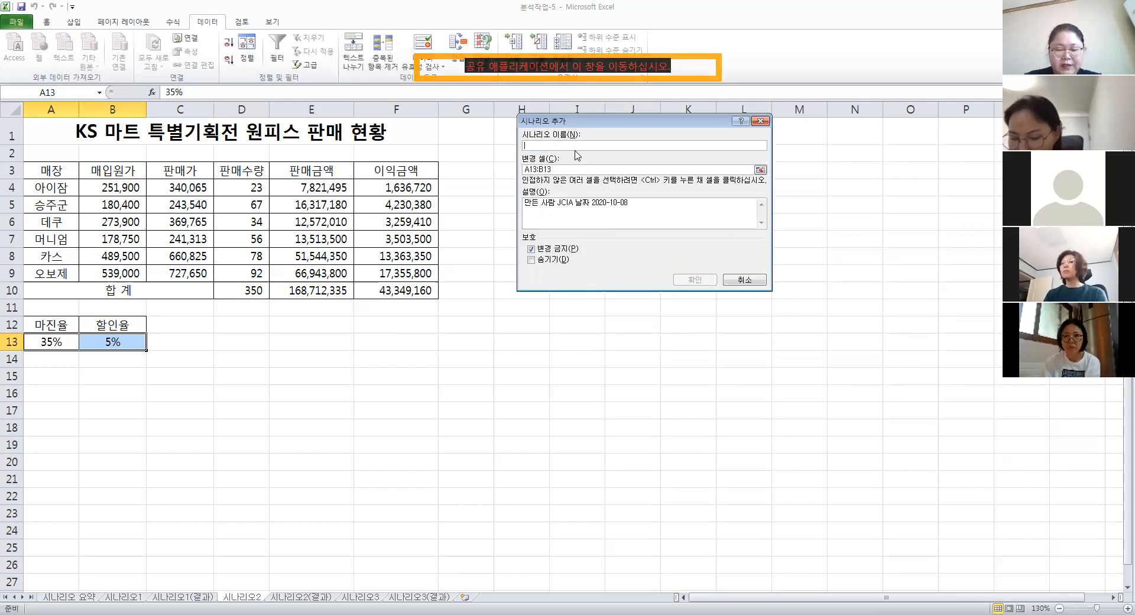
text(이)
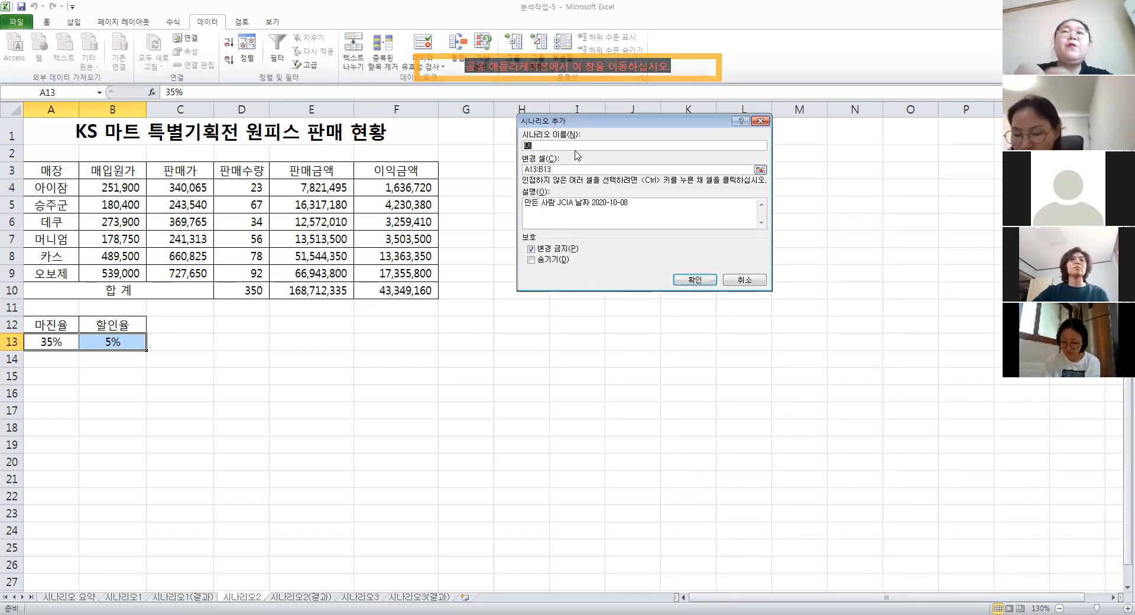
text(익감소)
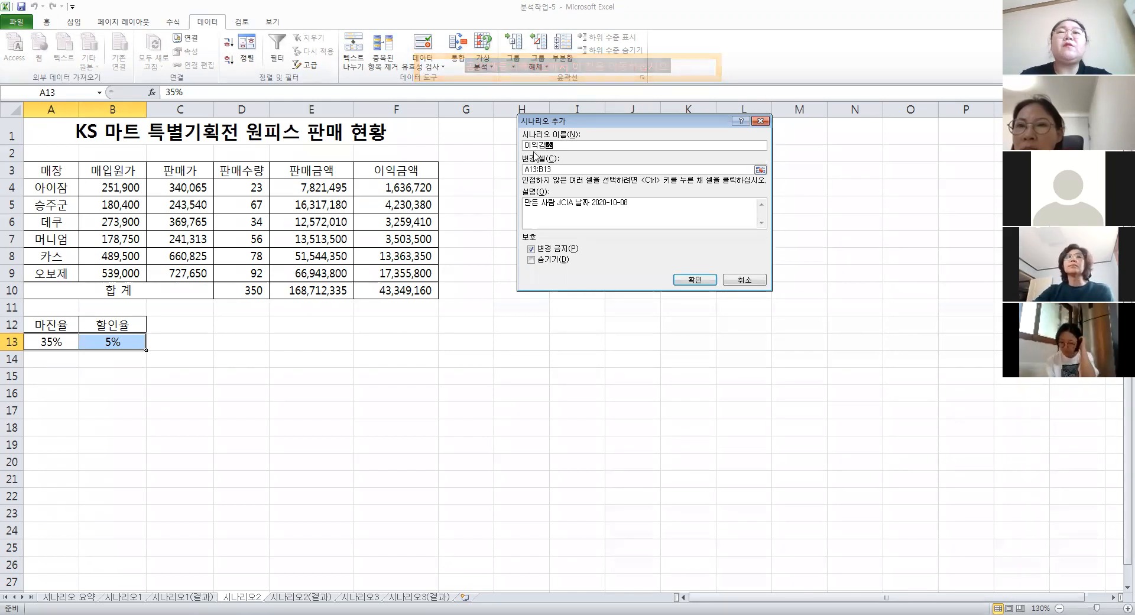
click(698, 282)
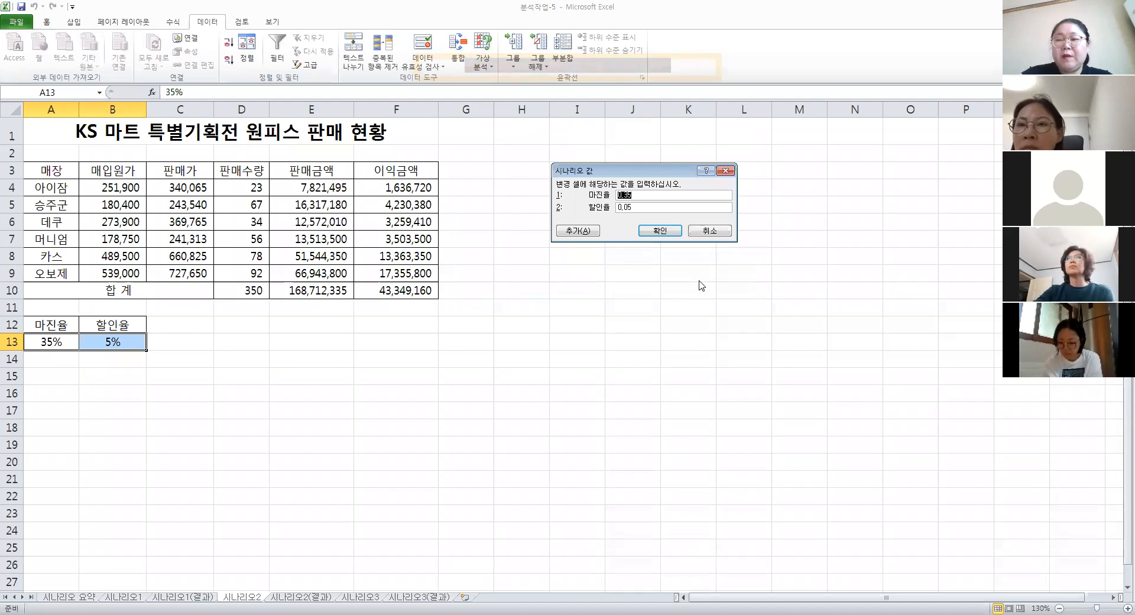
text(25%)
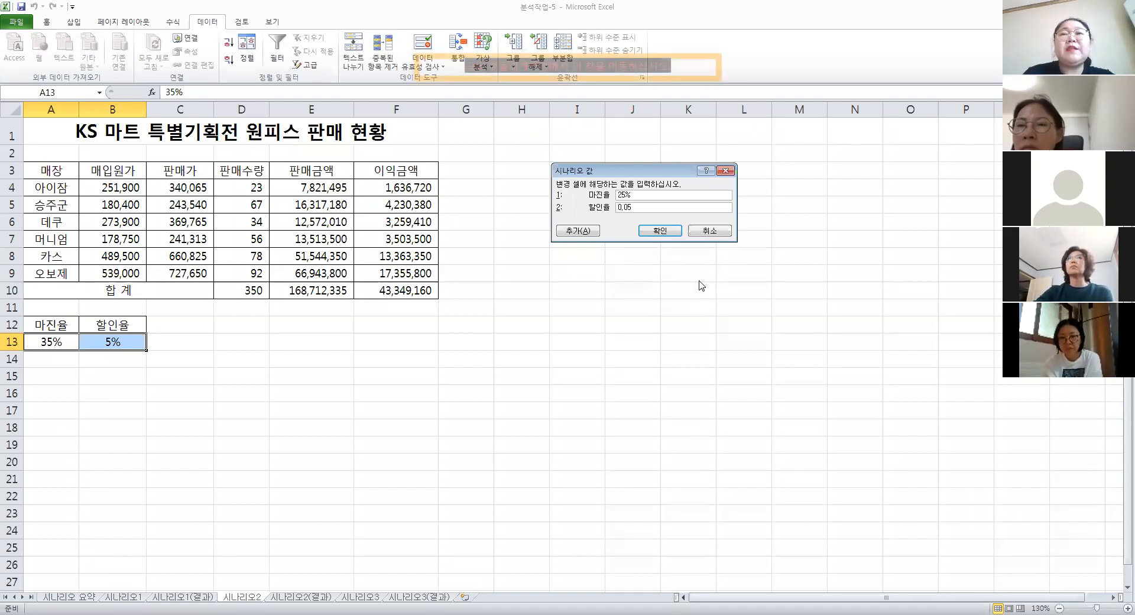
key(Tab)
text(8)
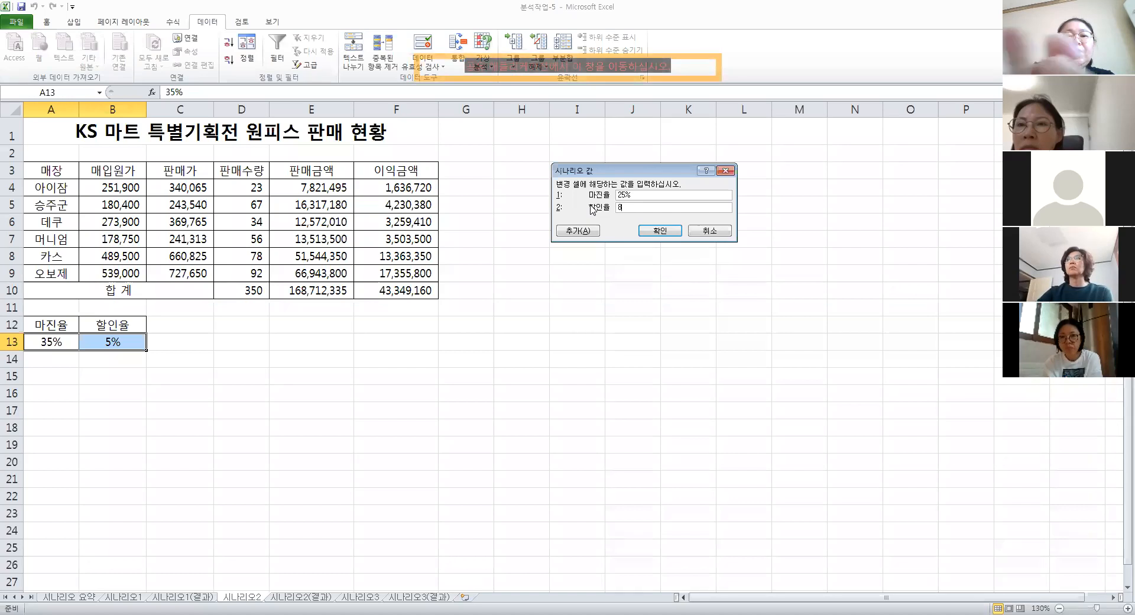
text(%)
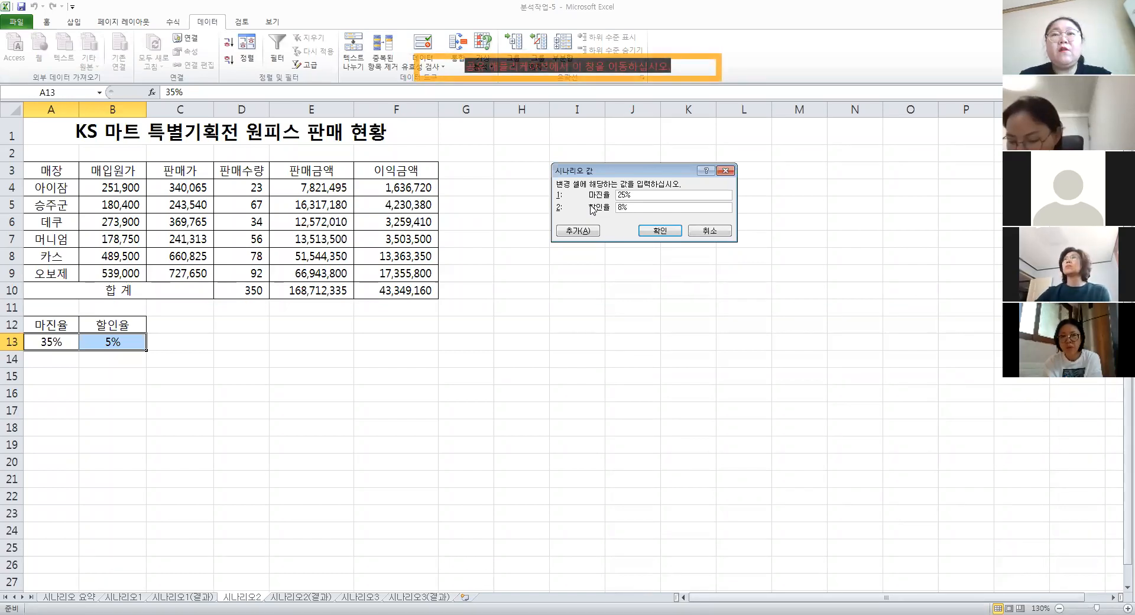
click(668, 233)
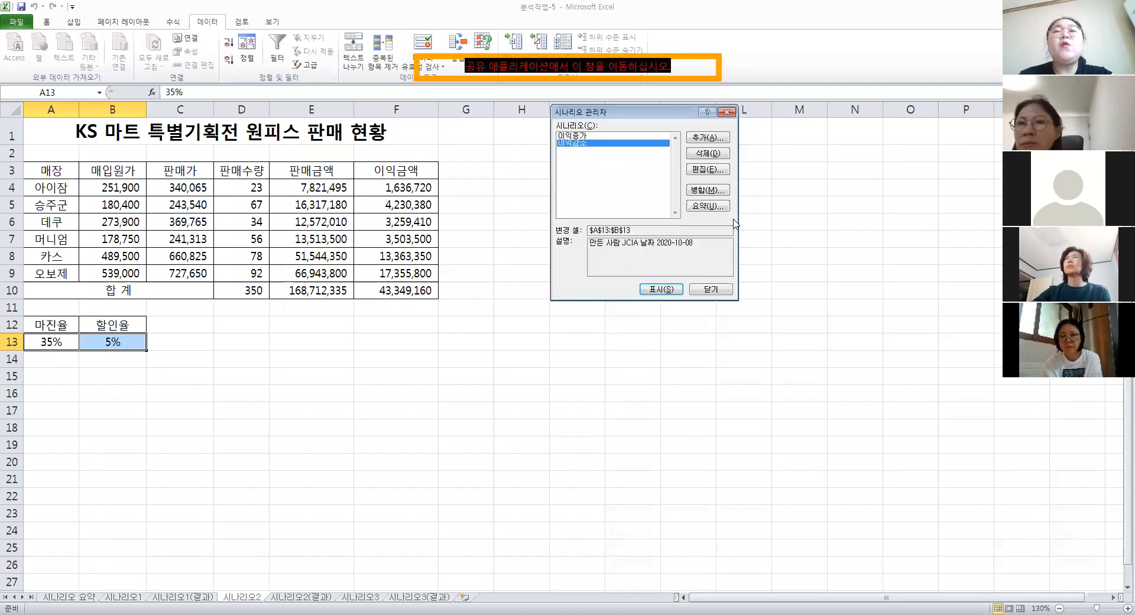
Generate a scenario summary report with E10:F10 as the result cells
click(703, 208)
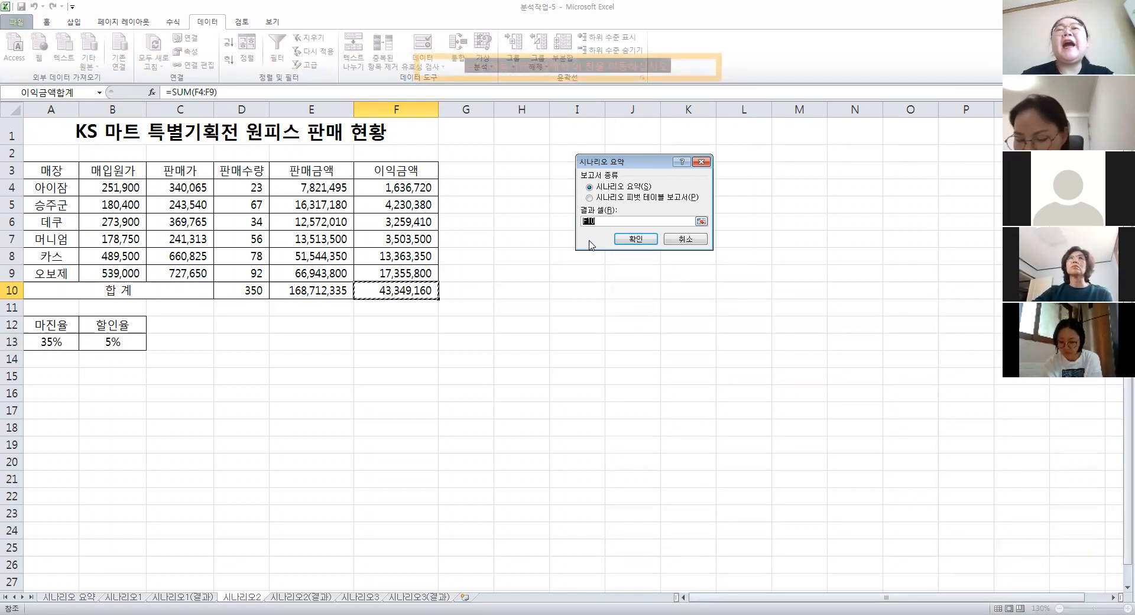
drag(313, 286, 379, 286)
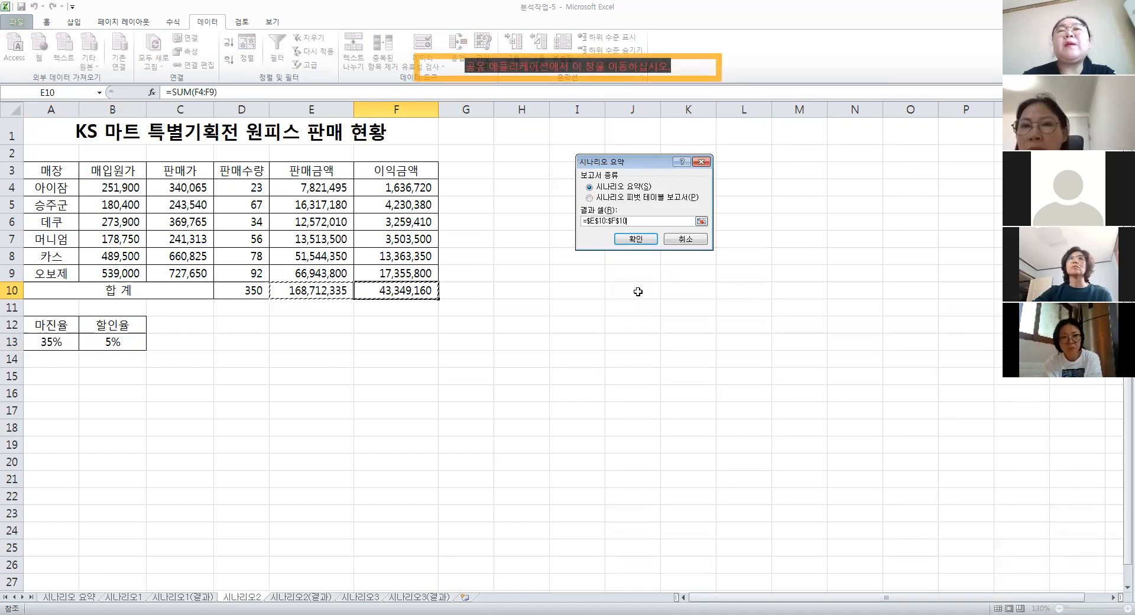
click(645, 244)
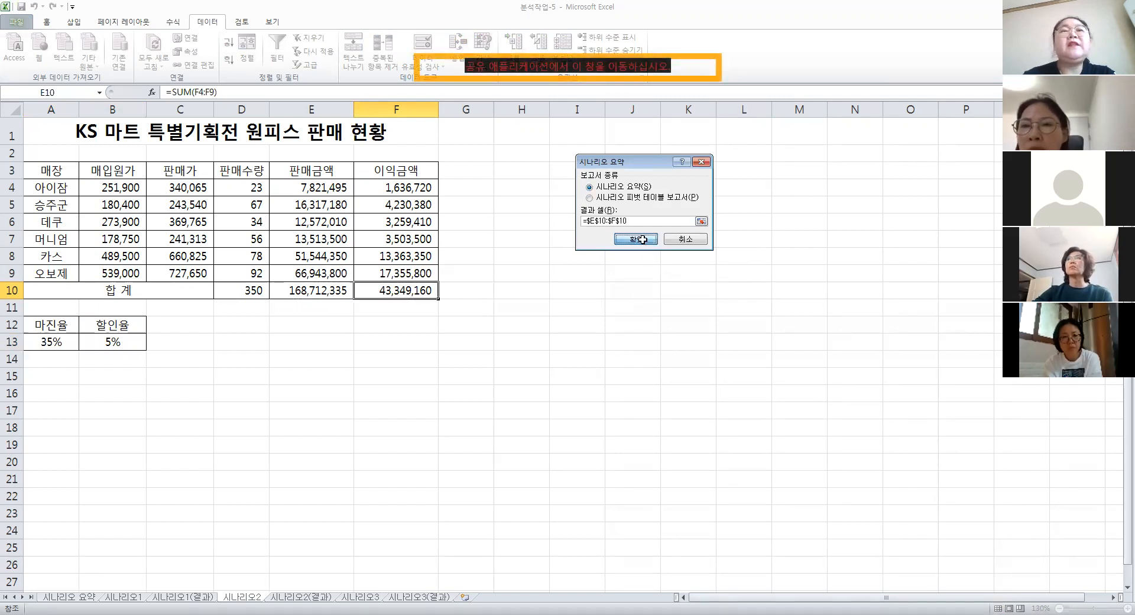
drag(155, 166, 331, 265)
click(426, 311)
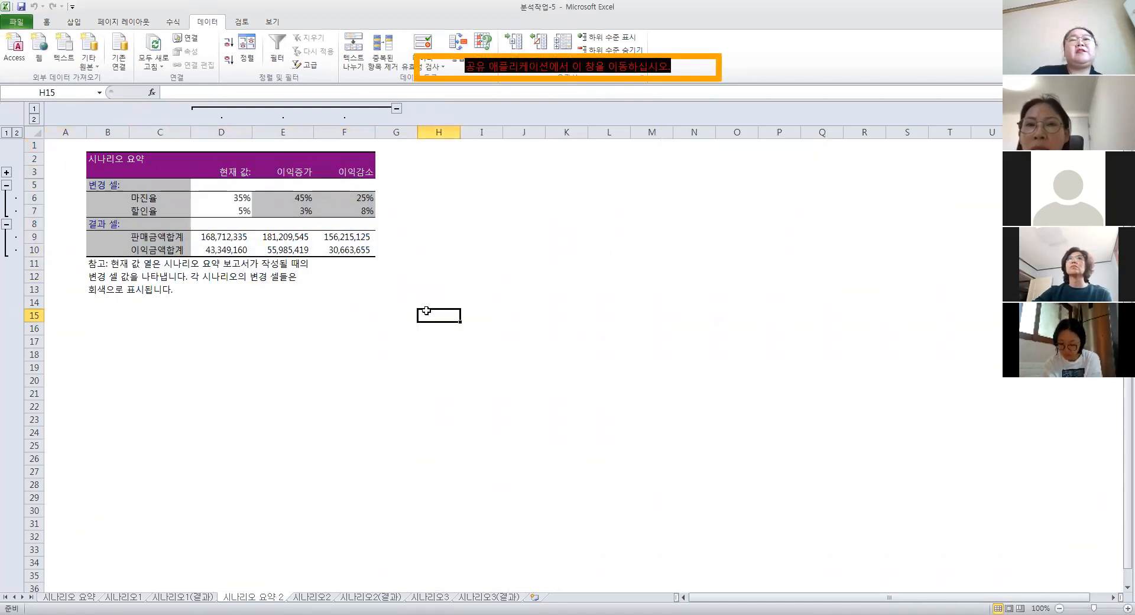
click(342, 329)
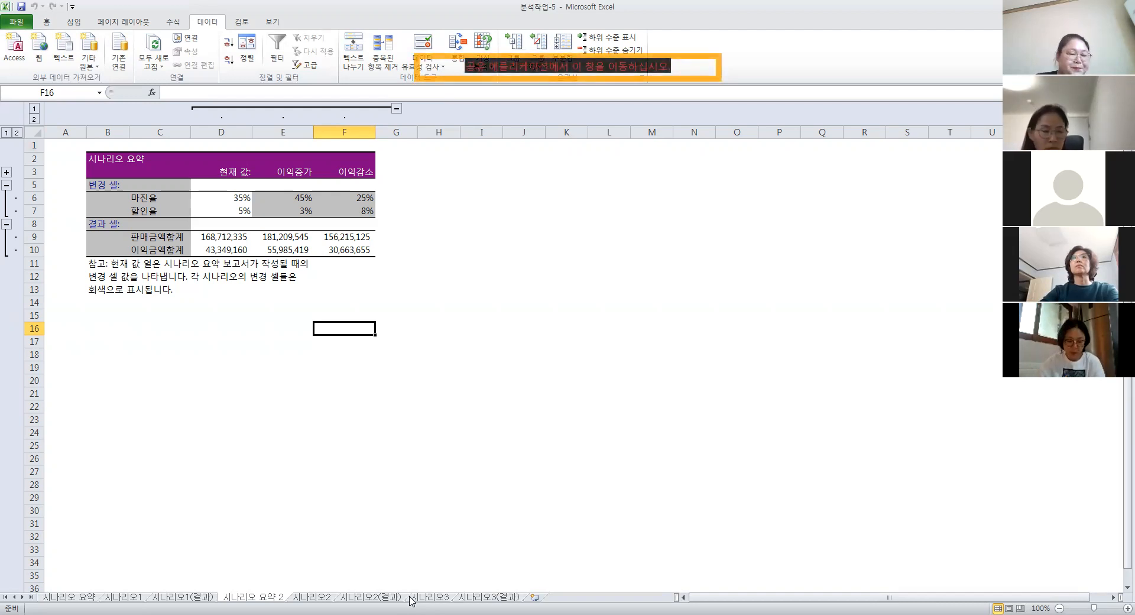
On the 시나리오3 sheet, name the per-subject tuition cell A14 과목당수강료
click(418, 598)
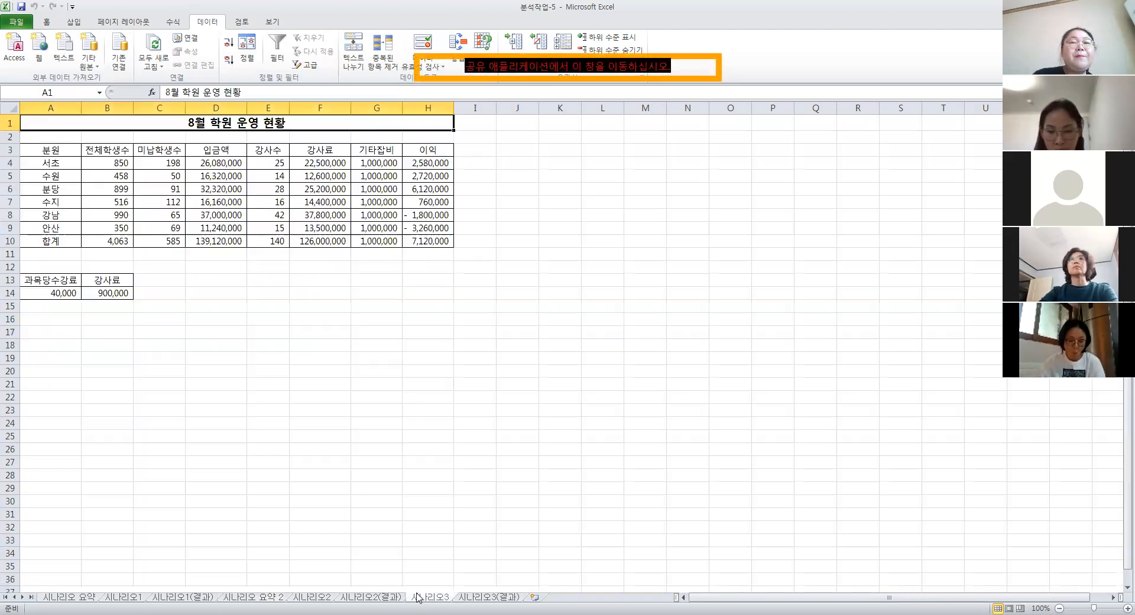
ctrl+scroll(491, 401, up, 3)
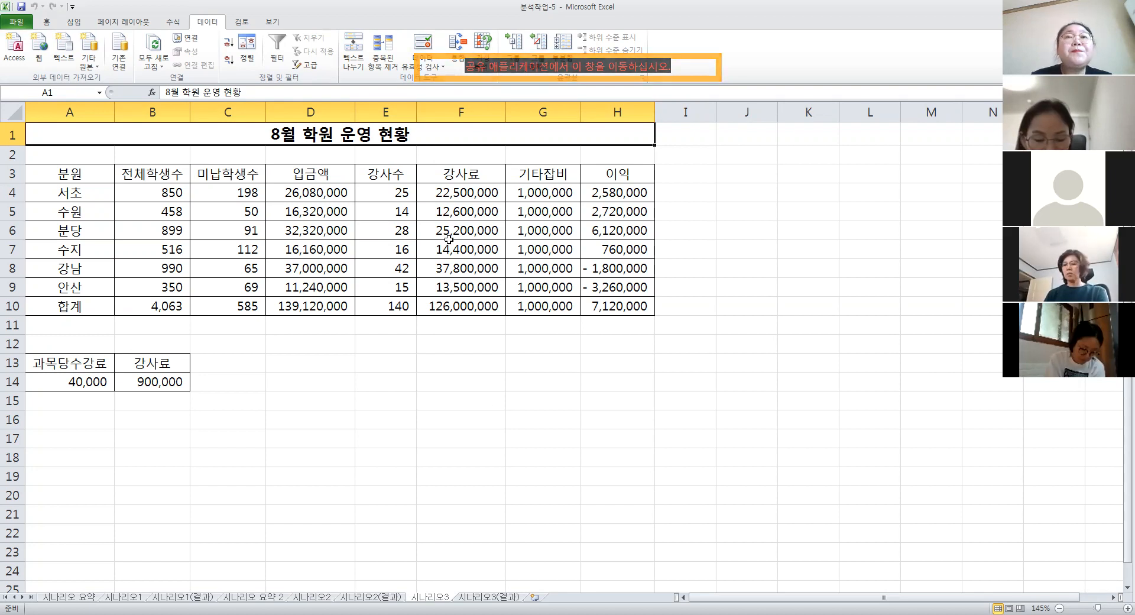
click(116, 381)
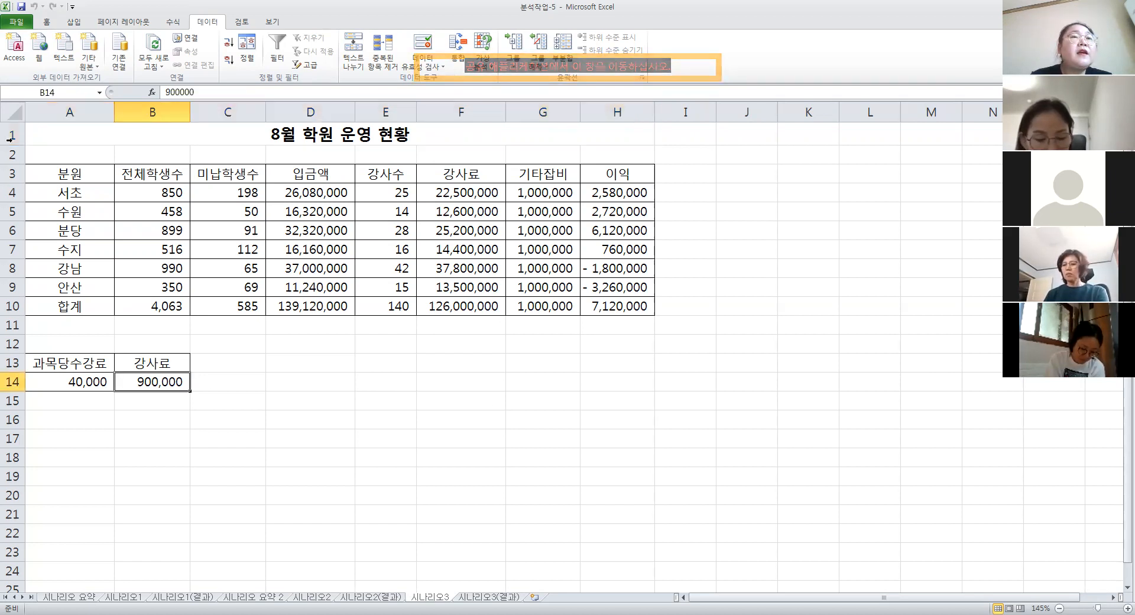
key(Left)
click(43, 95)
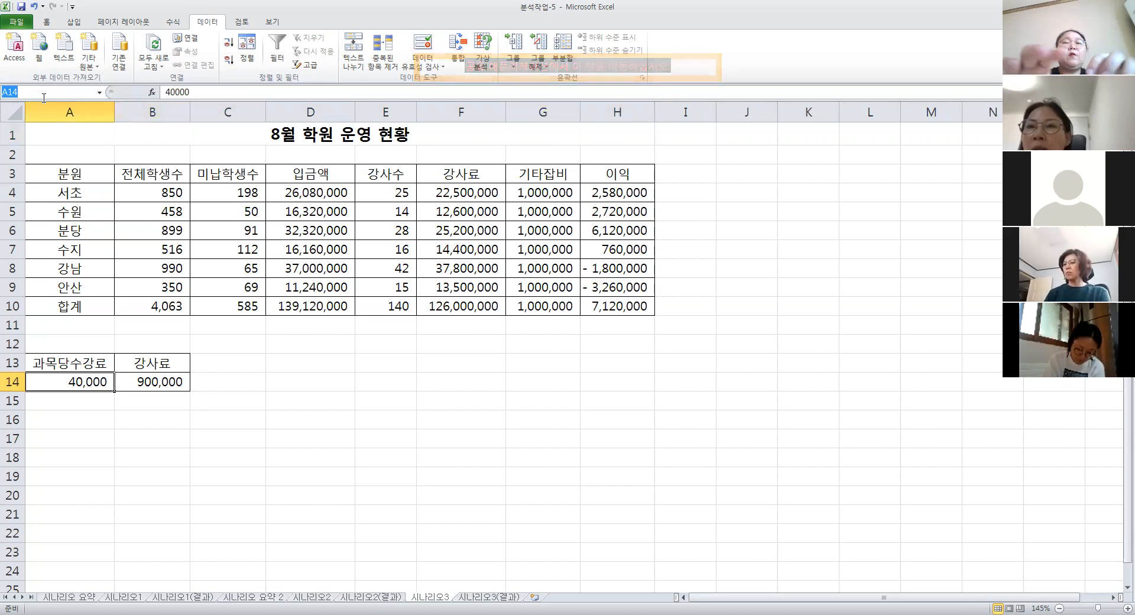
text(ㄱ과목당수강료)
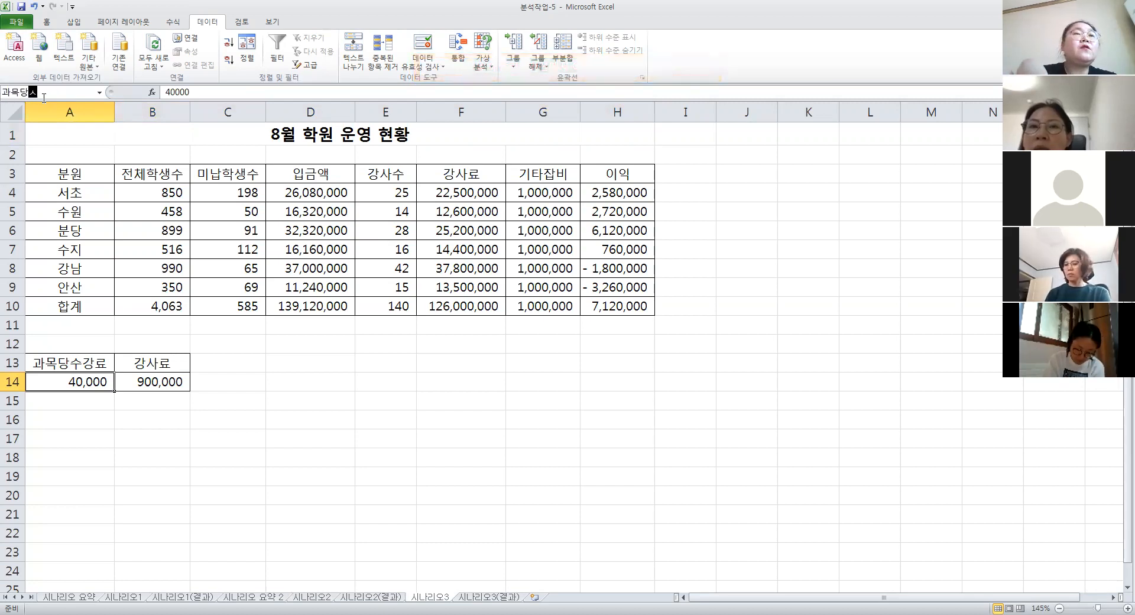
key(Return)
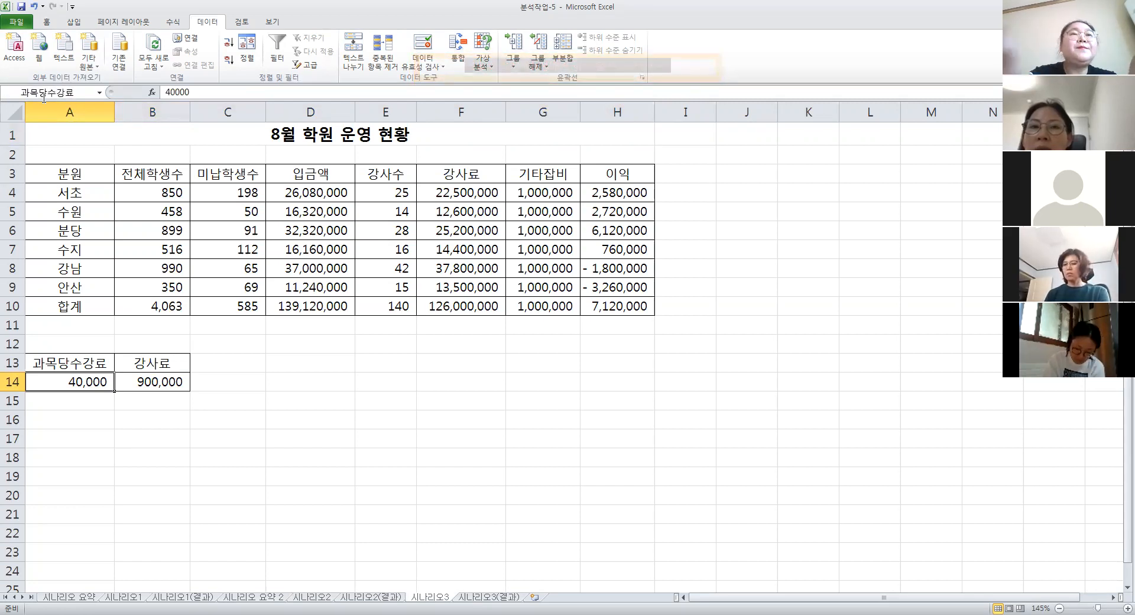
Name the instructor fee cell B14 강사료
click(142, 384)
click(83, 91)
text(강사)
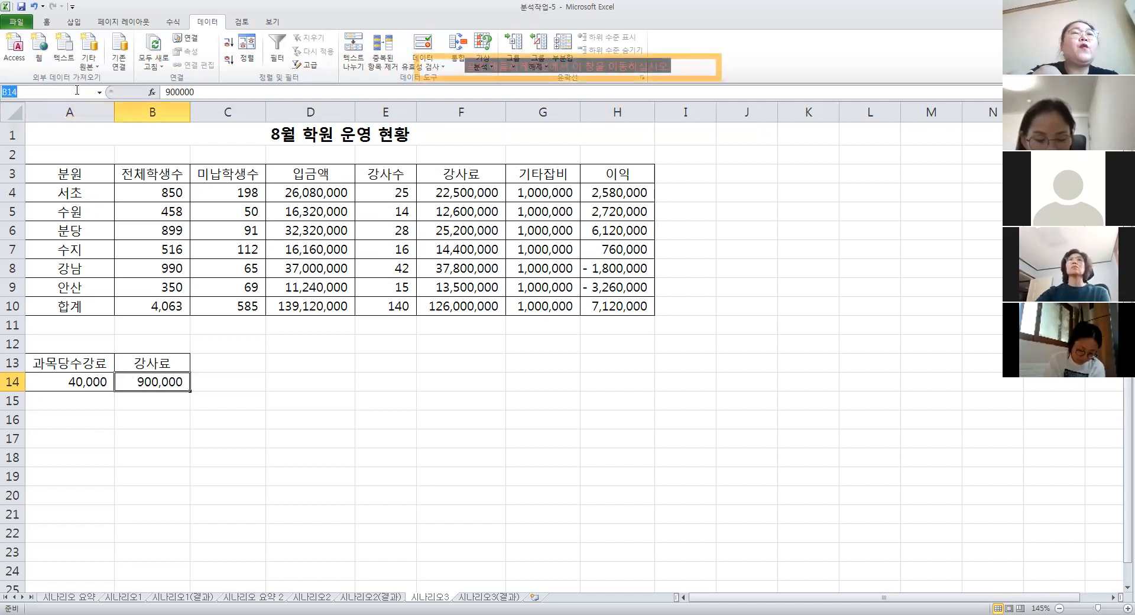
text(료)
key(Return)
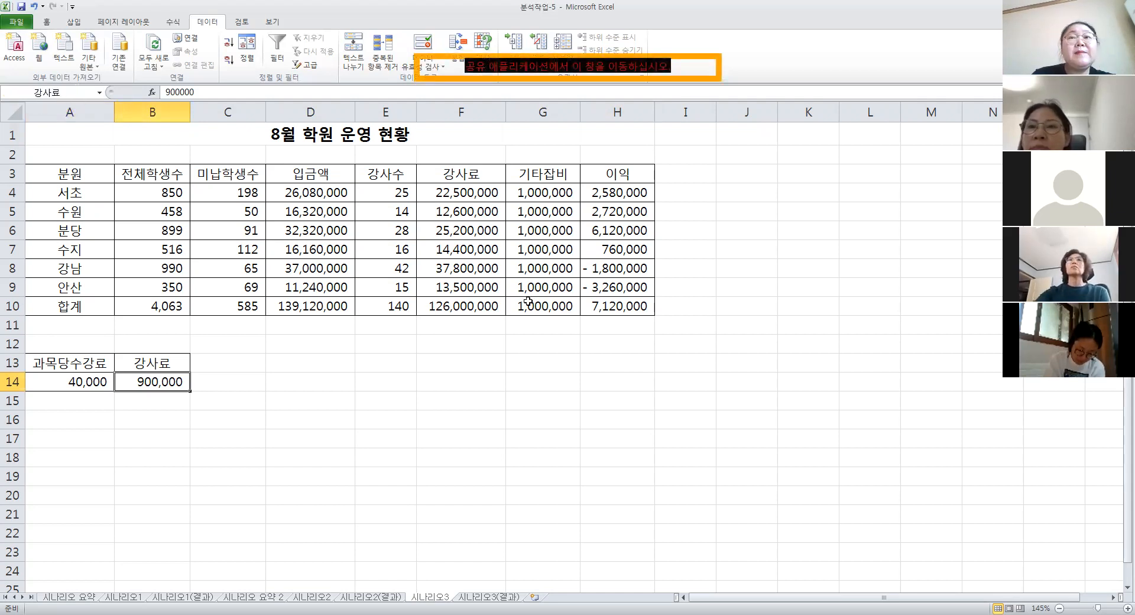
Name the profit total in cell H10 이익합계
click(608, 309)
click(38, 92)
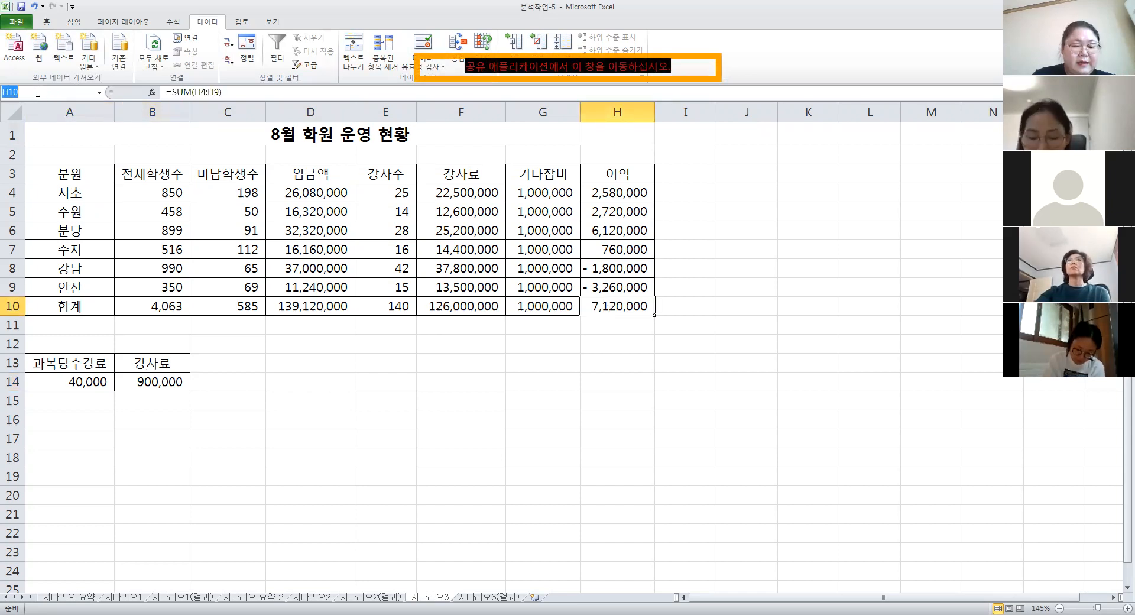
text(이익ㅎ)
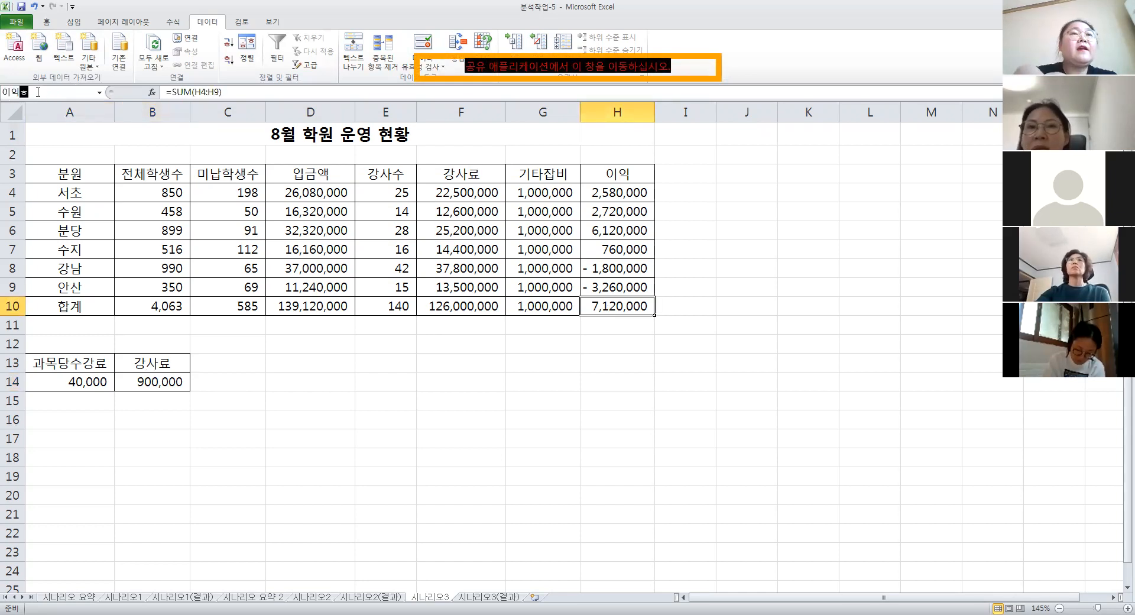
key(Return)
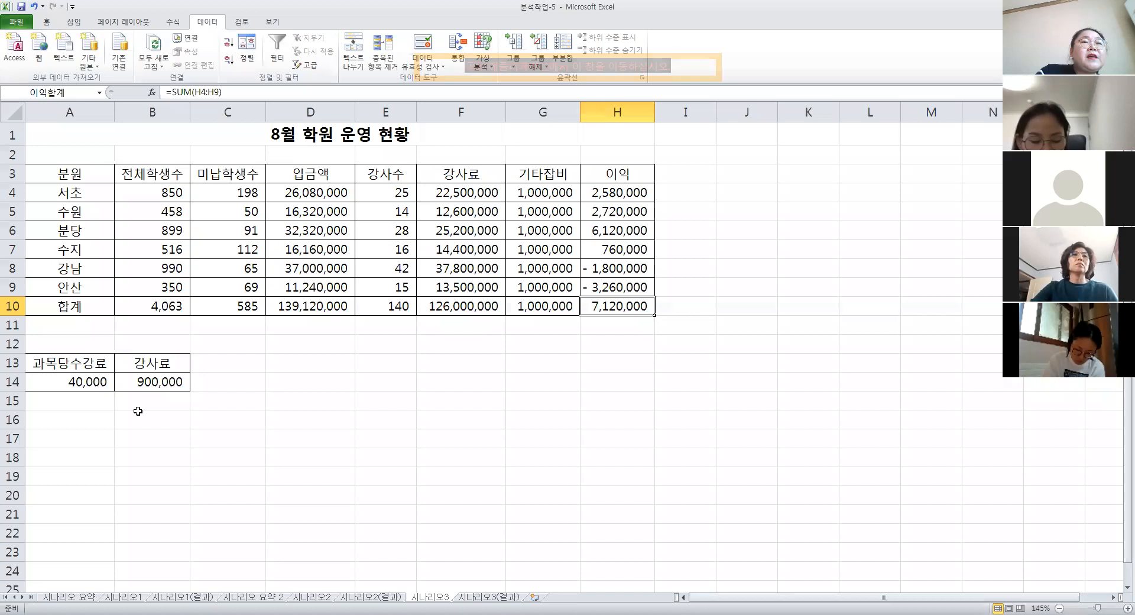
Add a scenario named 10%인상 with A14:B14 as the changing cells
drag(94, 381, 152, 374)
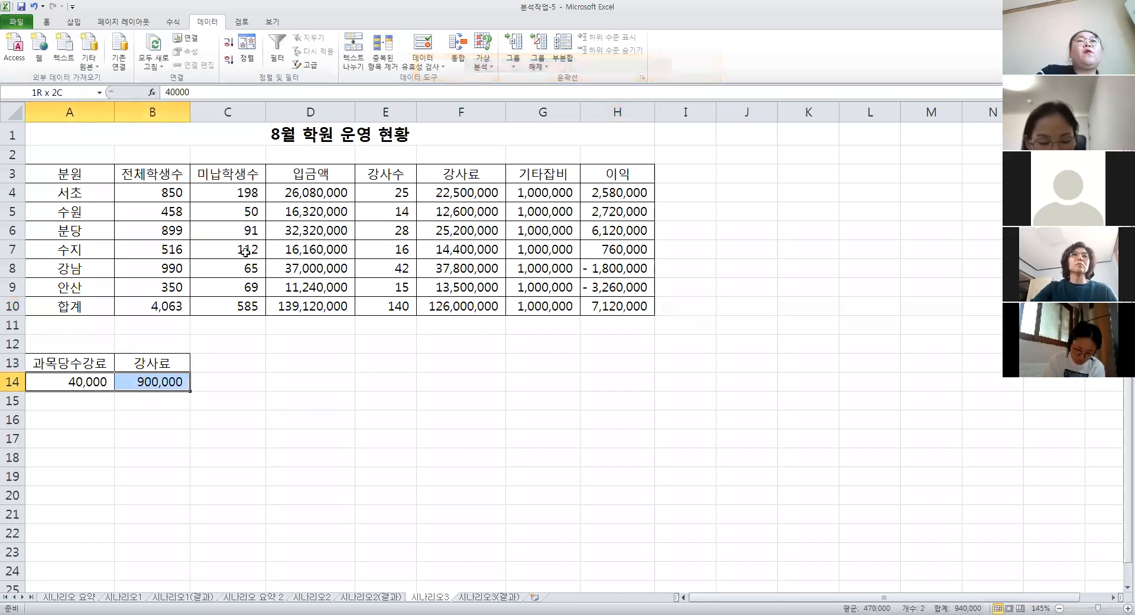
click(484, 67)
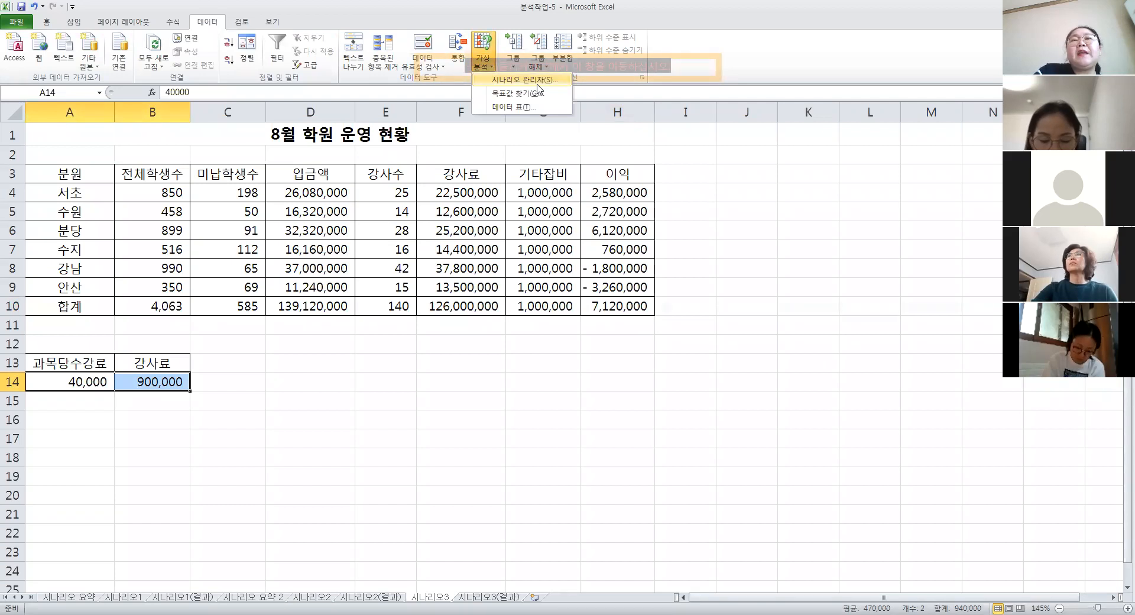
click(535, 82)
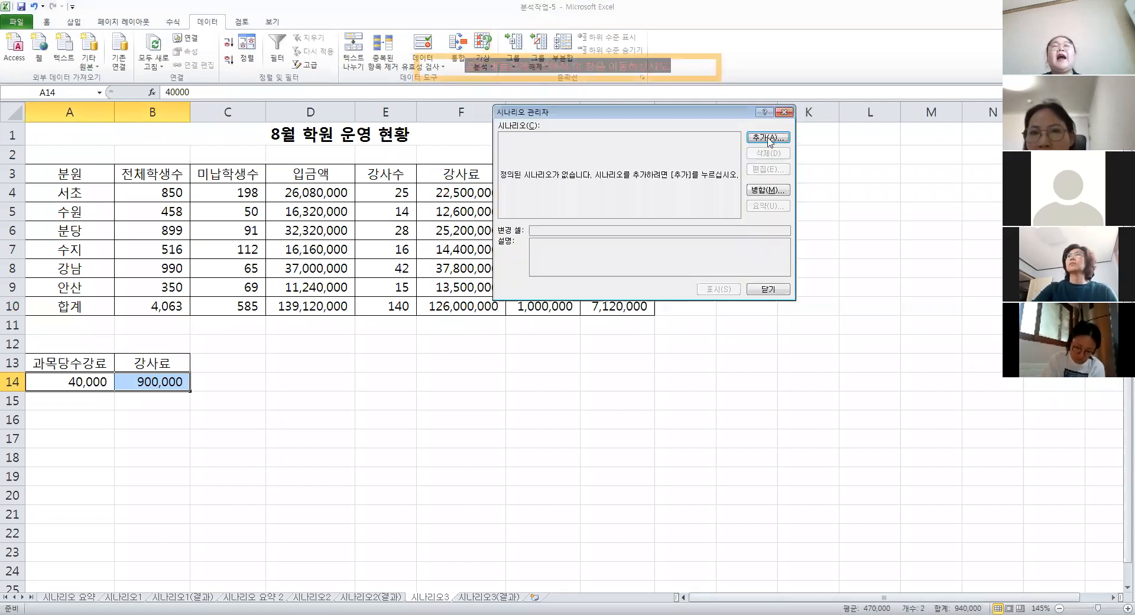
click(767, 138)
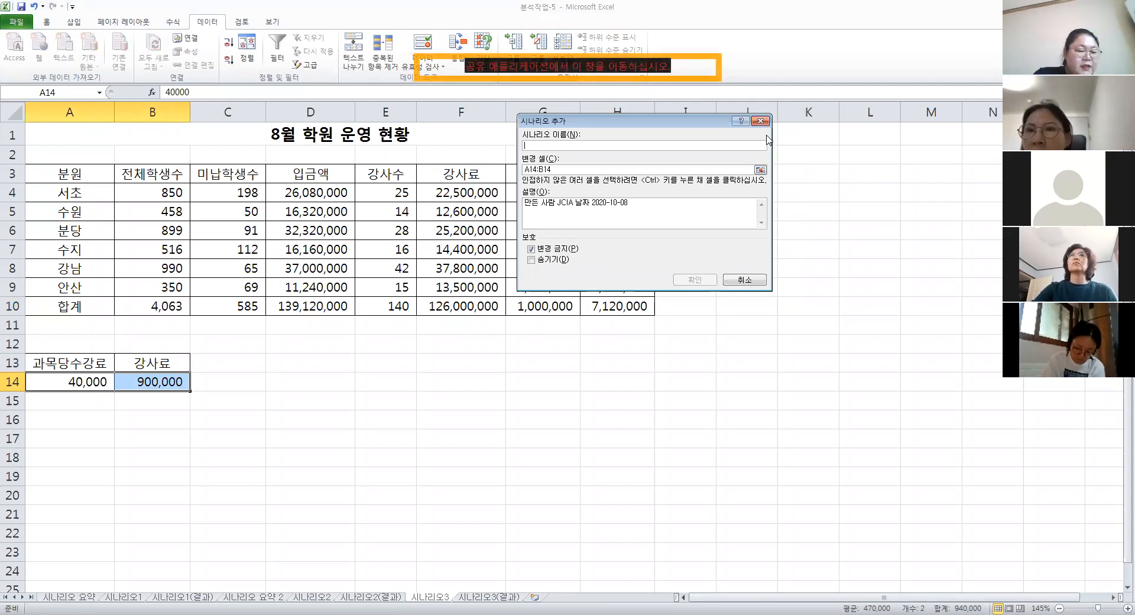
text(10)
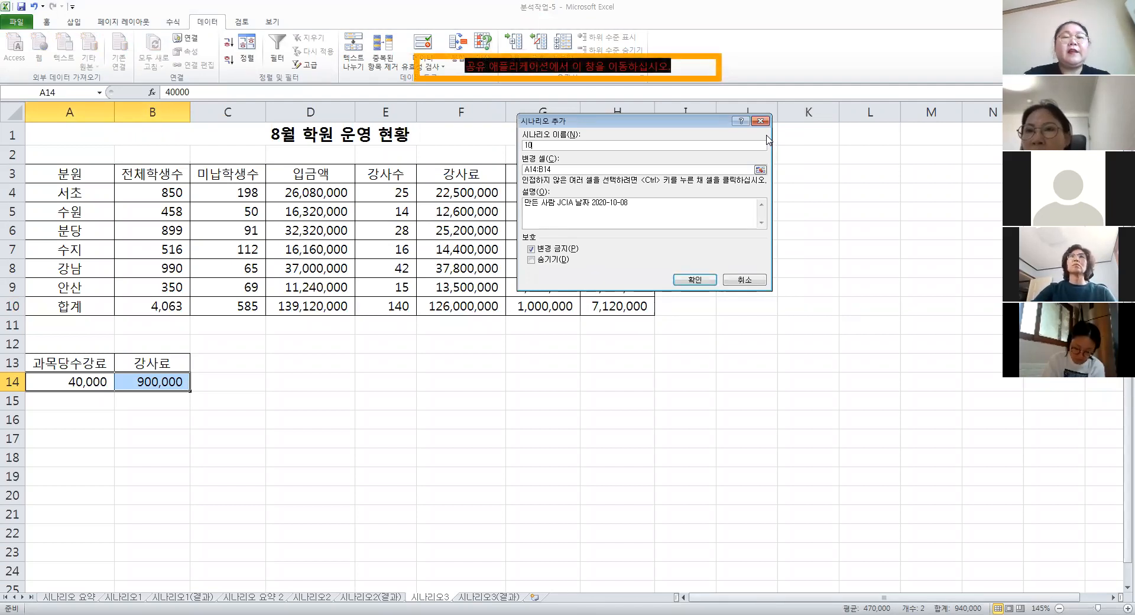
text(%인상)
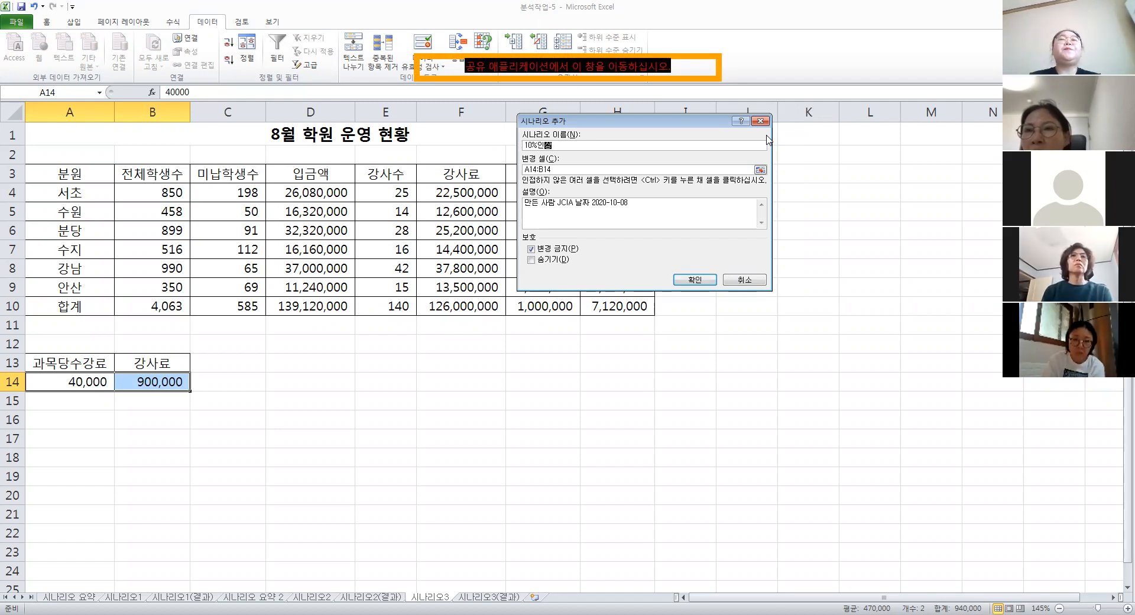
click(695, 280)
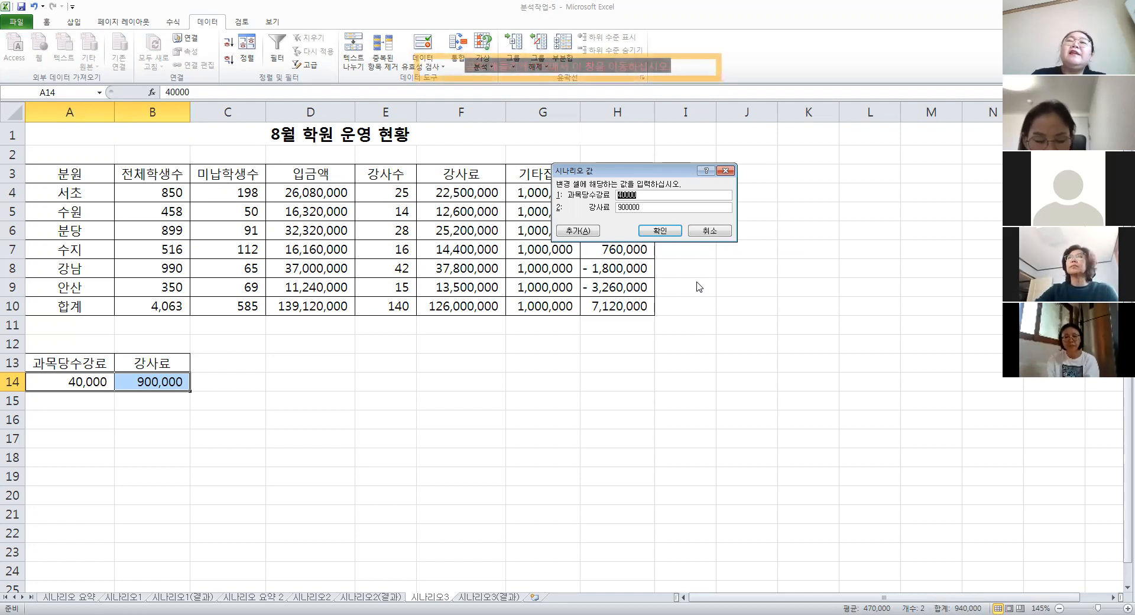
Set the 10%인상 scenario's 과목당수강료 to 44000 and 강사료 to 990000
click(627, 194)
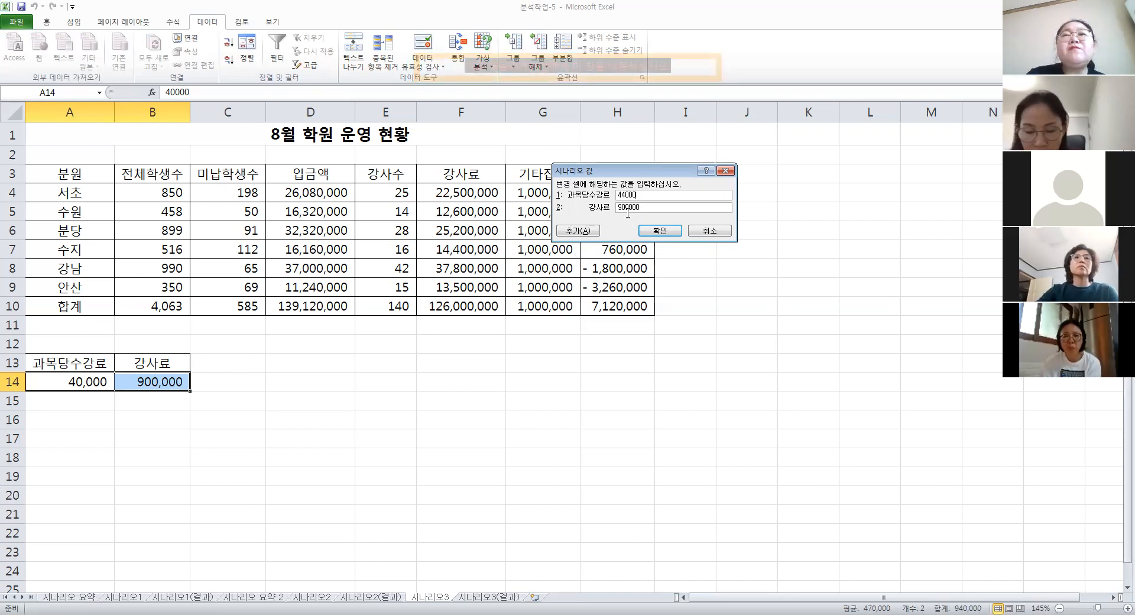
key(Tab)
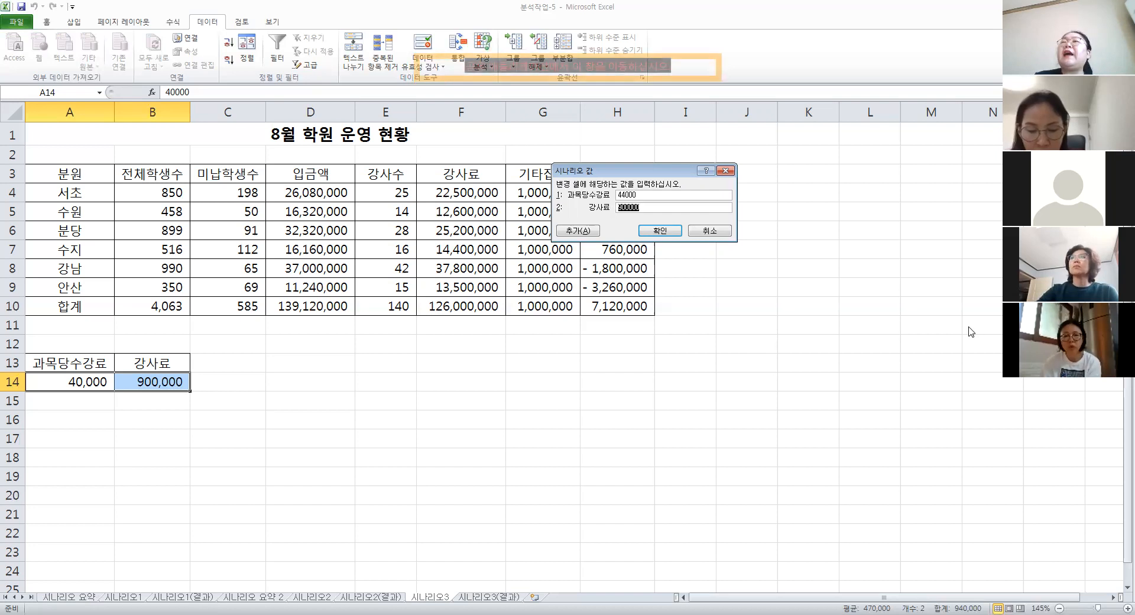
text(99)
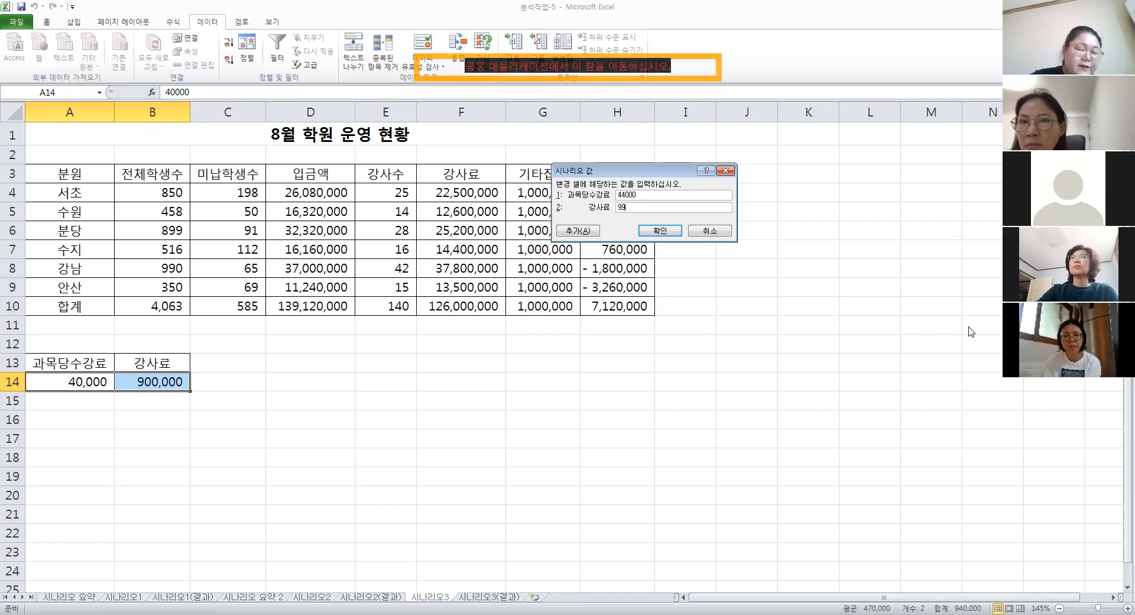
text(0000)
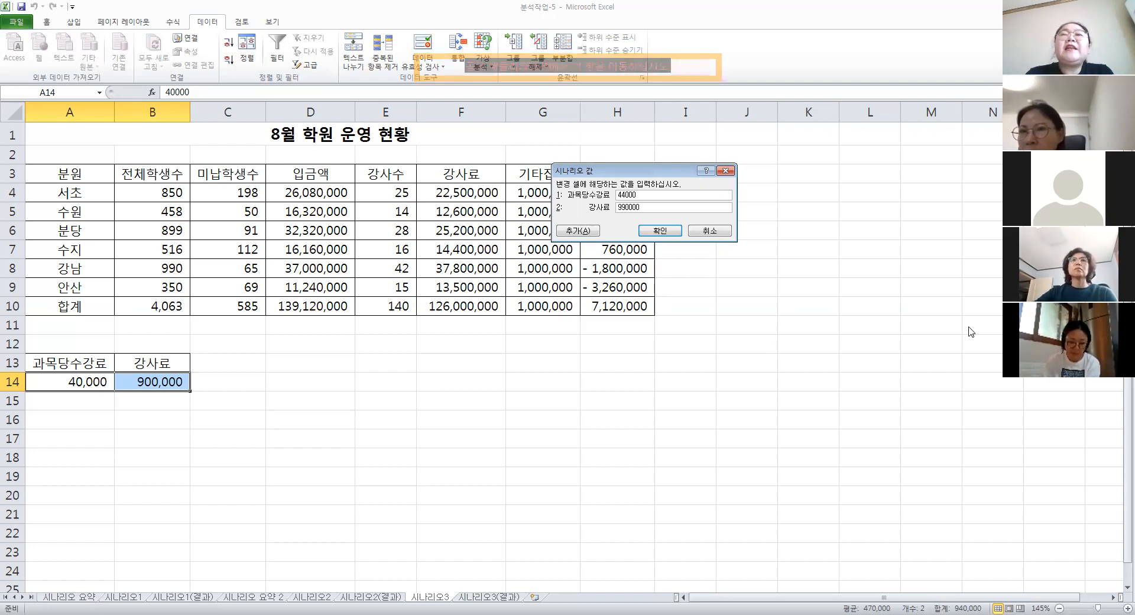
double_click(727, 207)
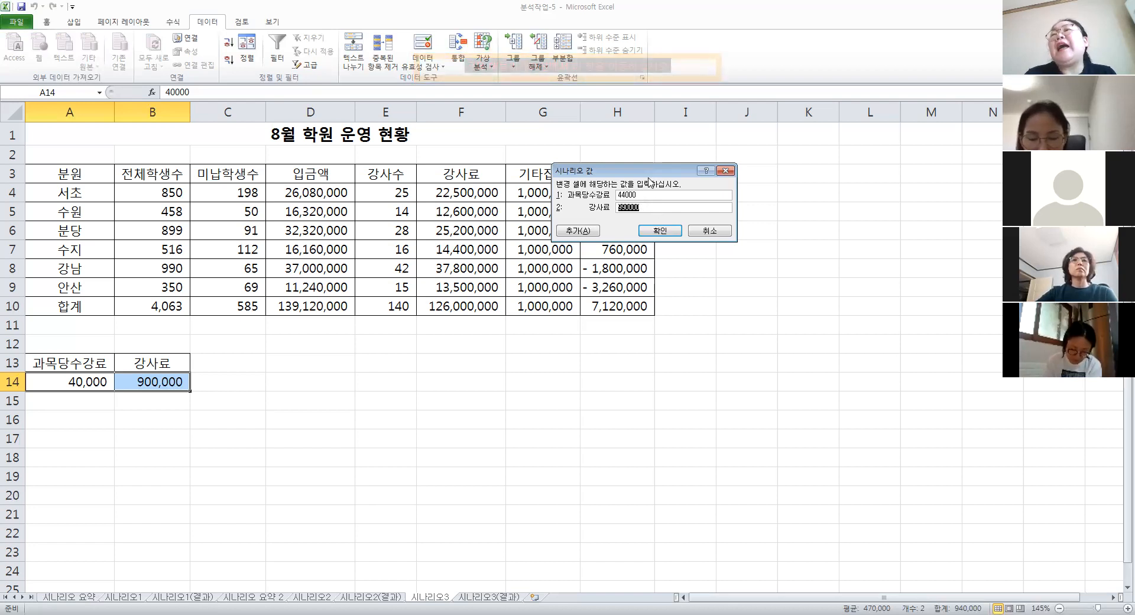
Add a second scenario named 20%인상 for A14:B14, with 과목당수강료 set to 48000 and 강사료 to 1080000
click(591, 238)
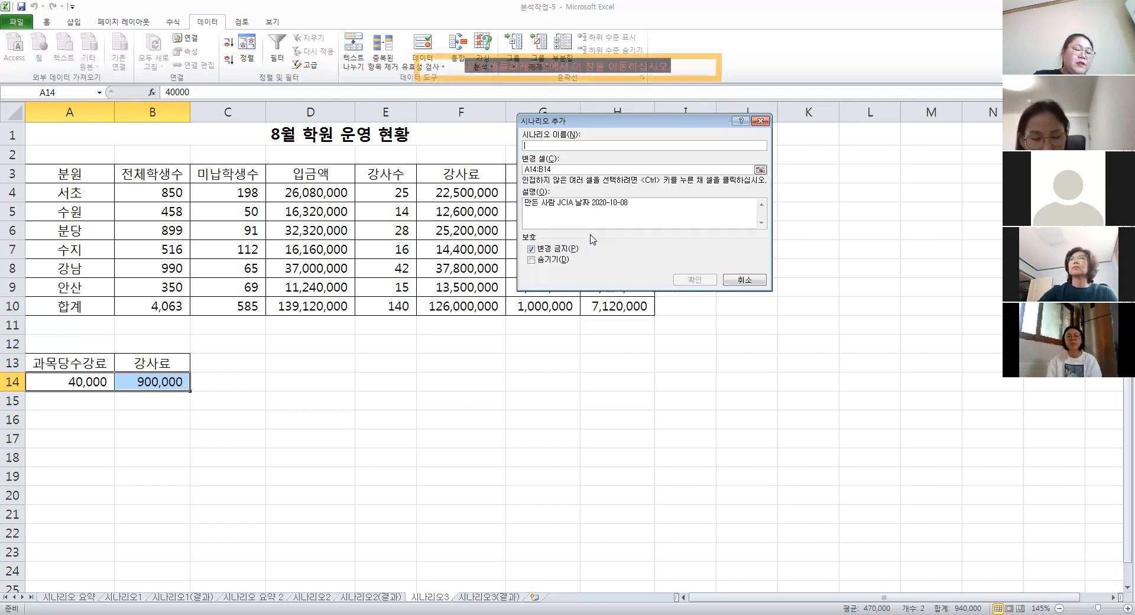
text(20)
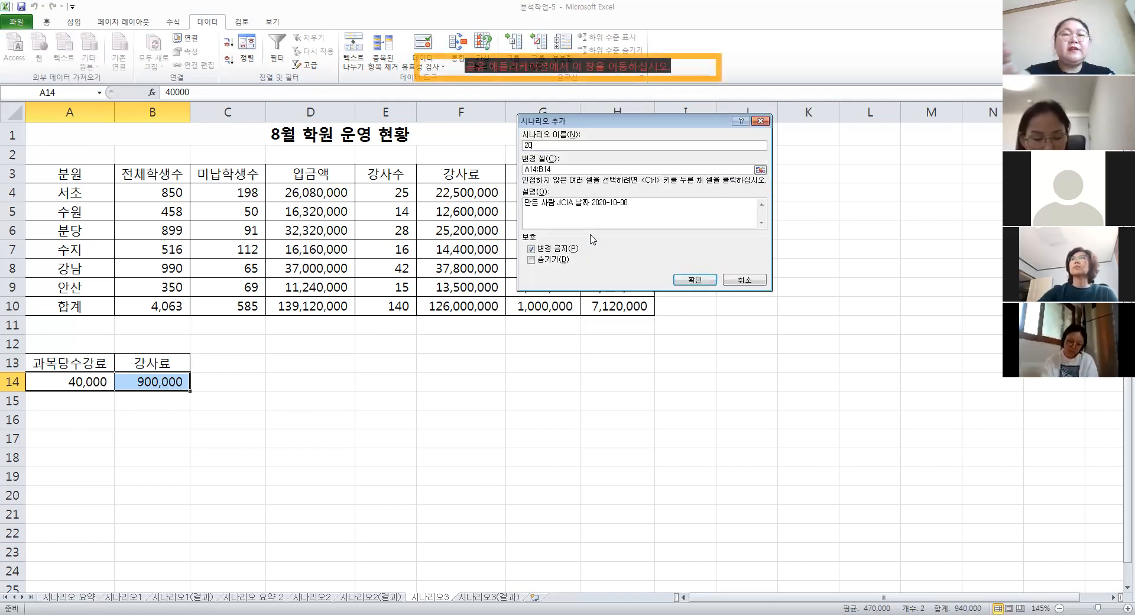
text(%인ㅅㅏㅇ)
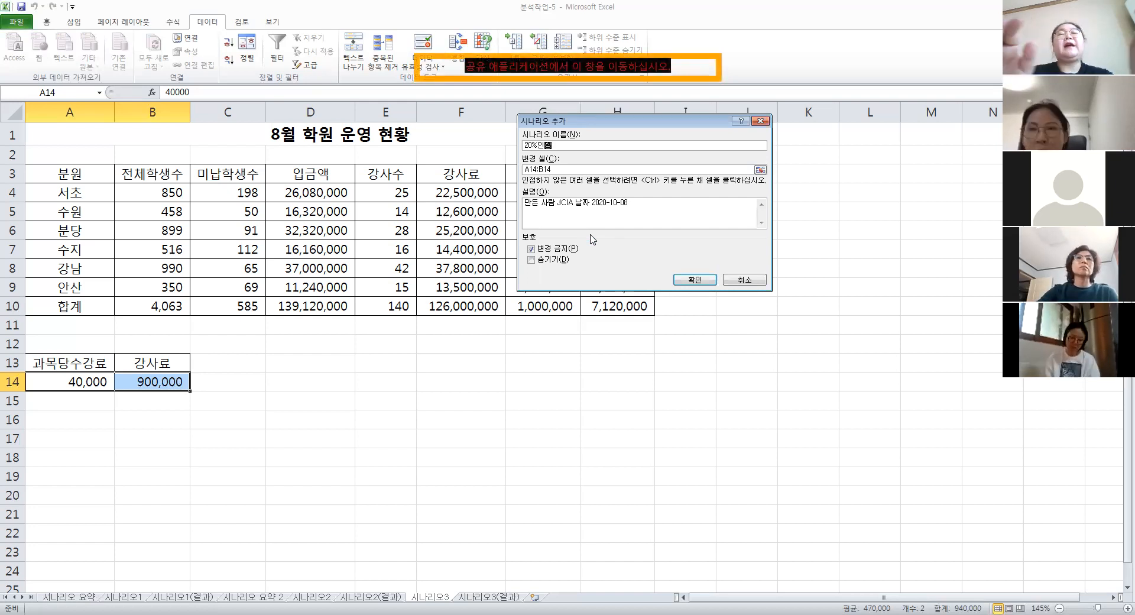
click(690, 283)
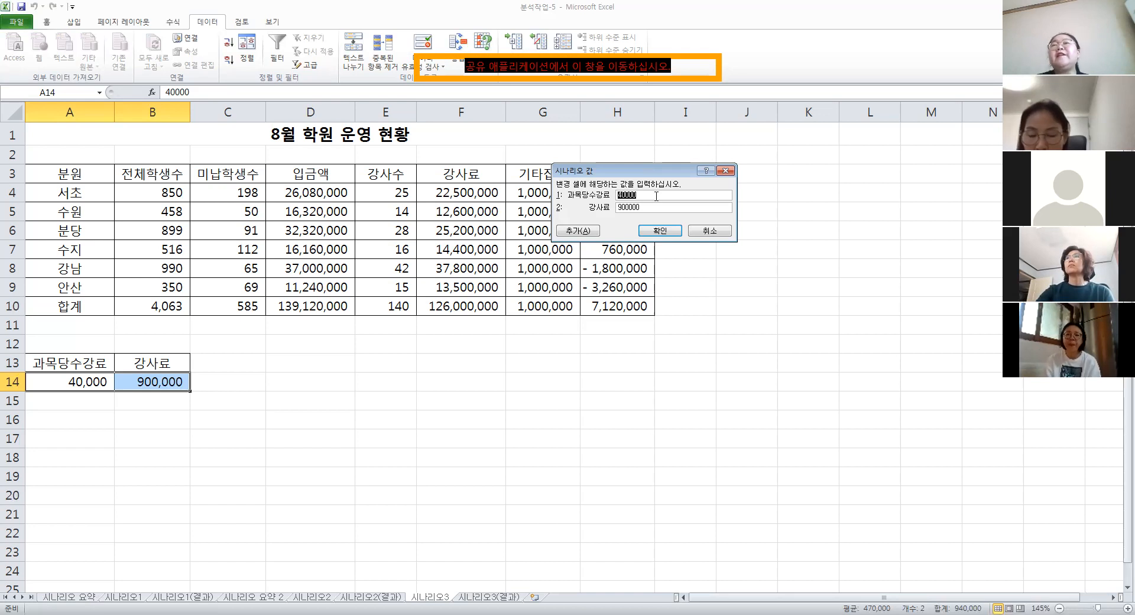
text(48000)
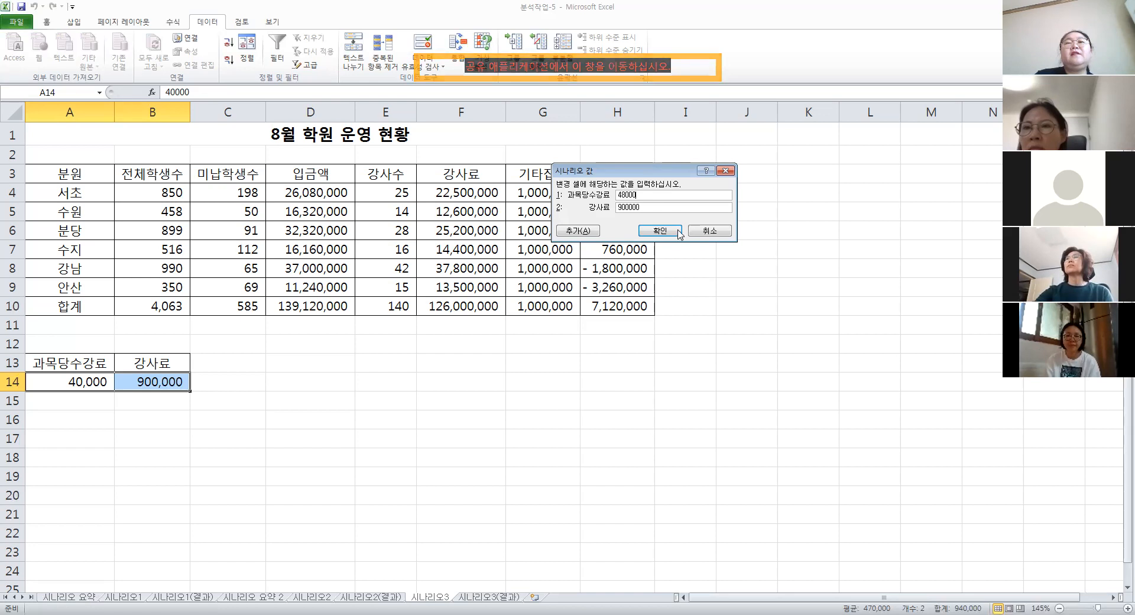
key(Tab)
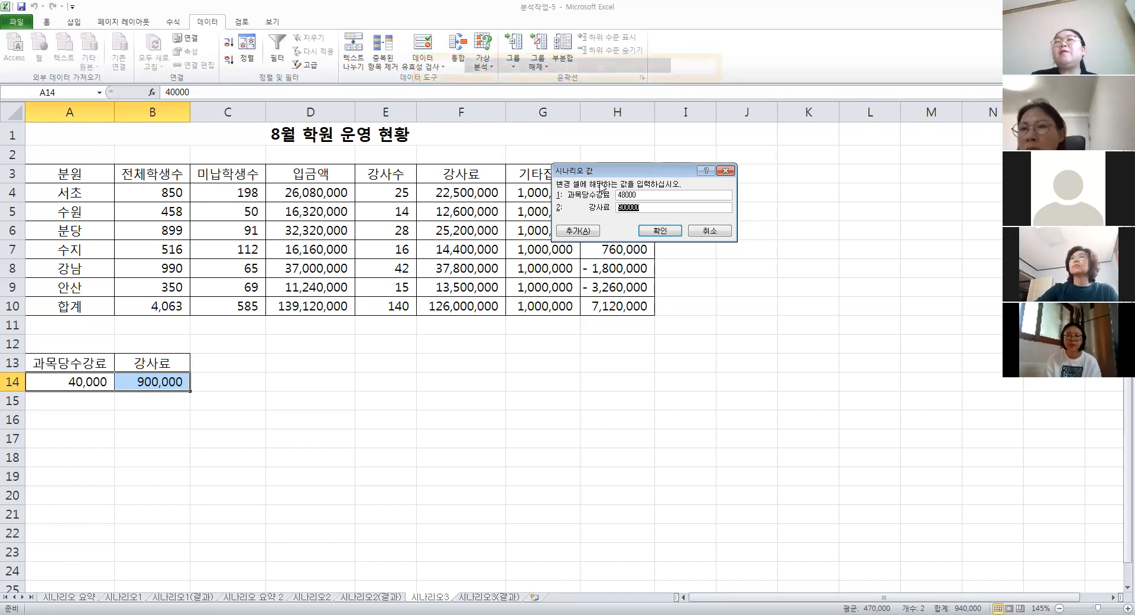
text(1080000)
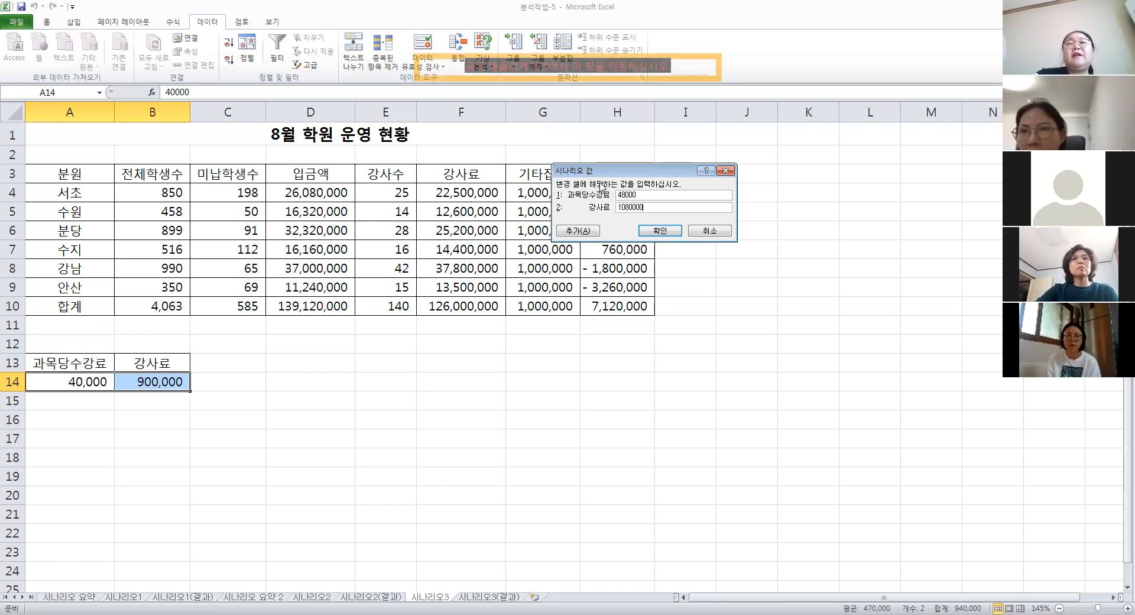
click(668, 234)
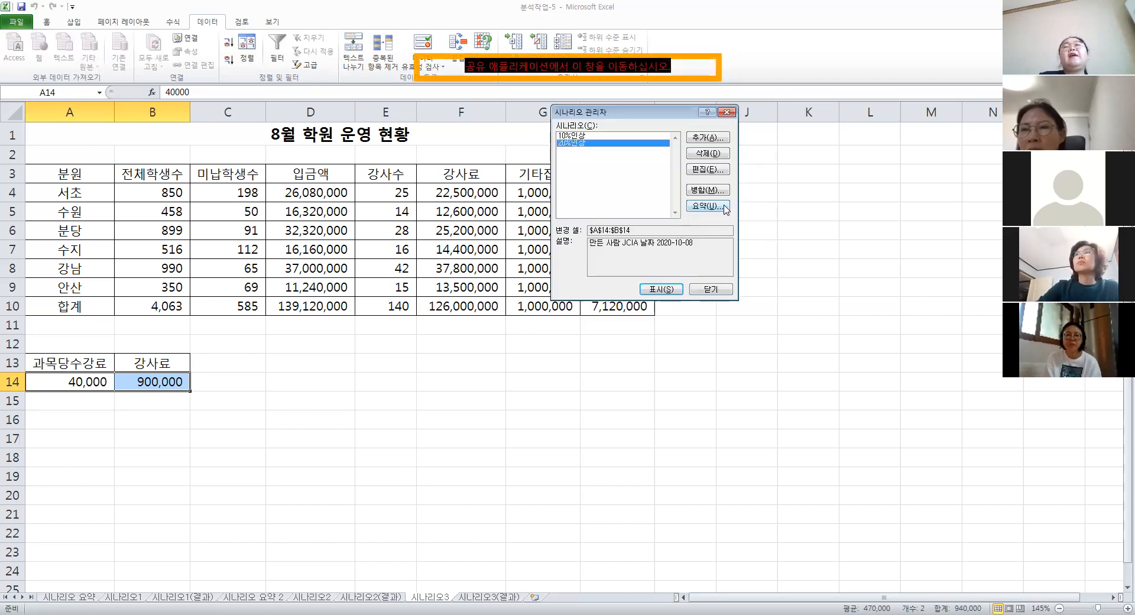
Generate a scenario summary report with H10 as the result cell and move its sheet directly after the 시나리오3 sheet
click(724, 205)
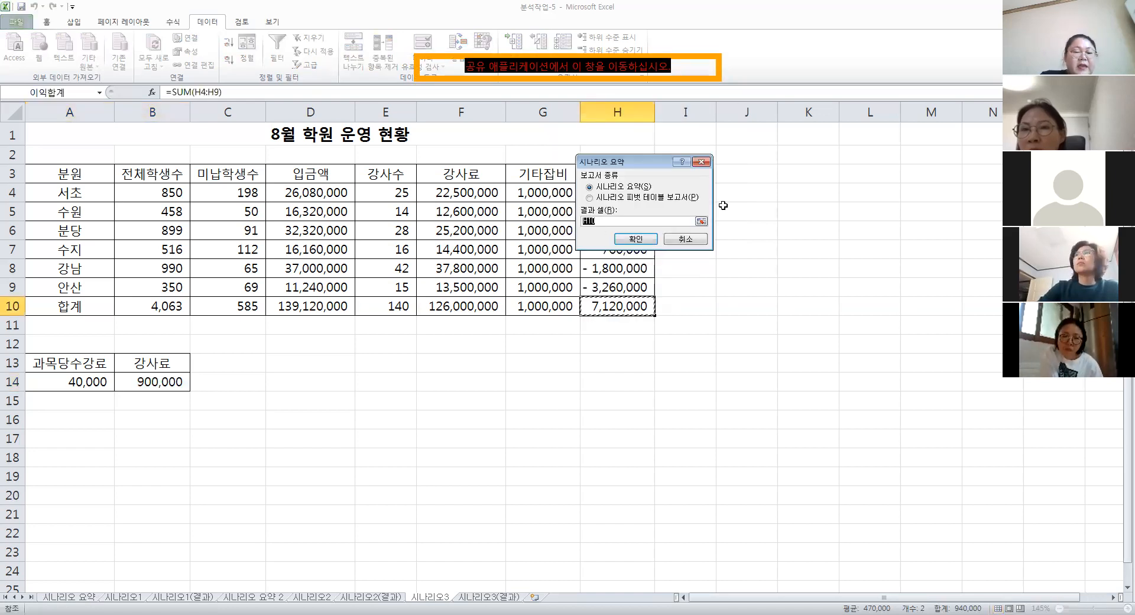
drag(624, 162, 633, 159)
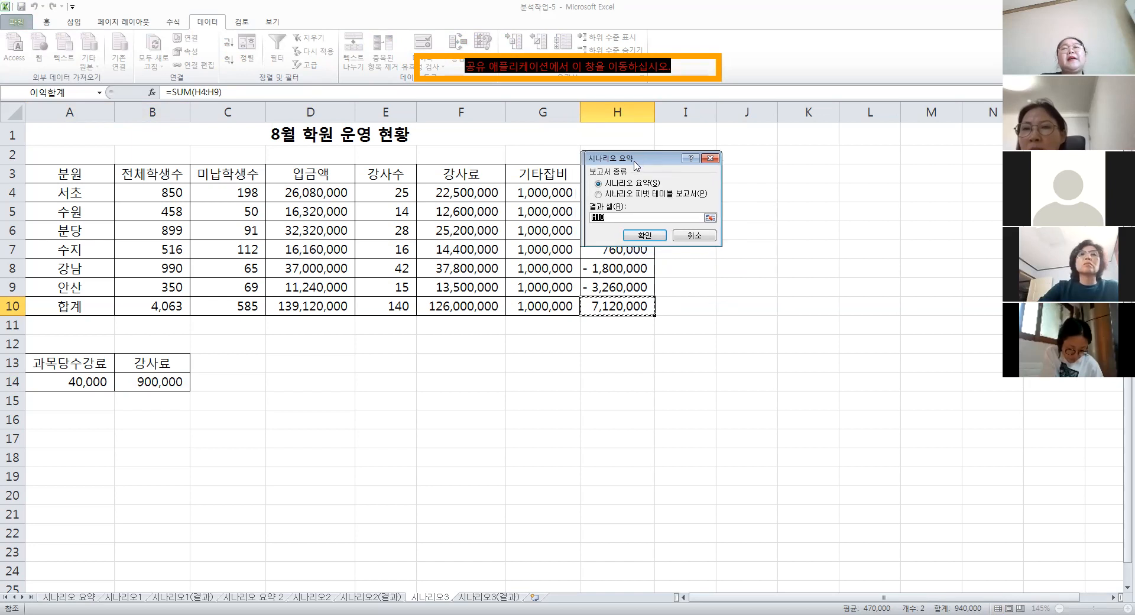
drag(755, 160, 735, 155)
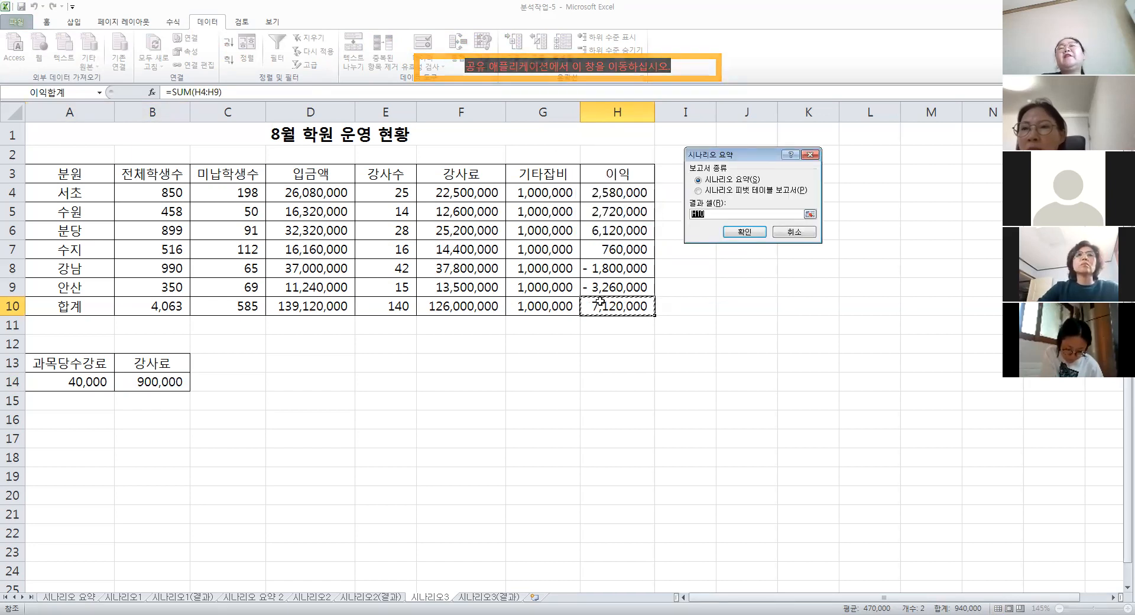
click(744, 232)
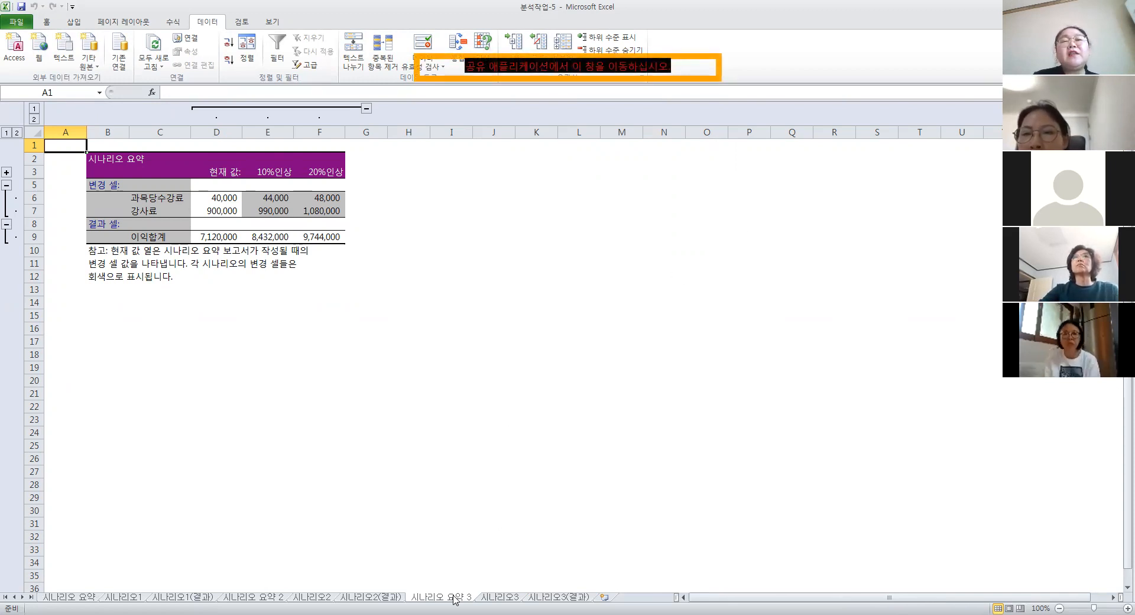
drag(442, 598, 552, 588)
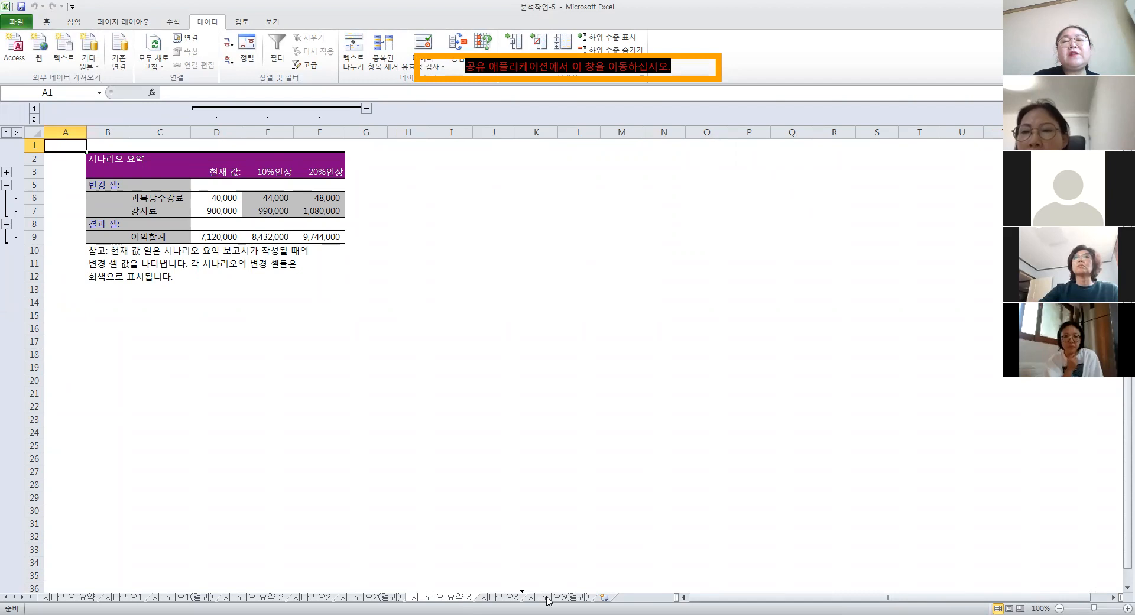
drag(714, 532, 727, 507)
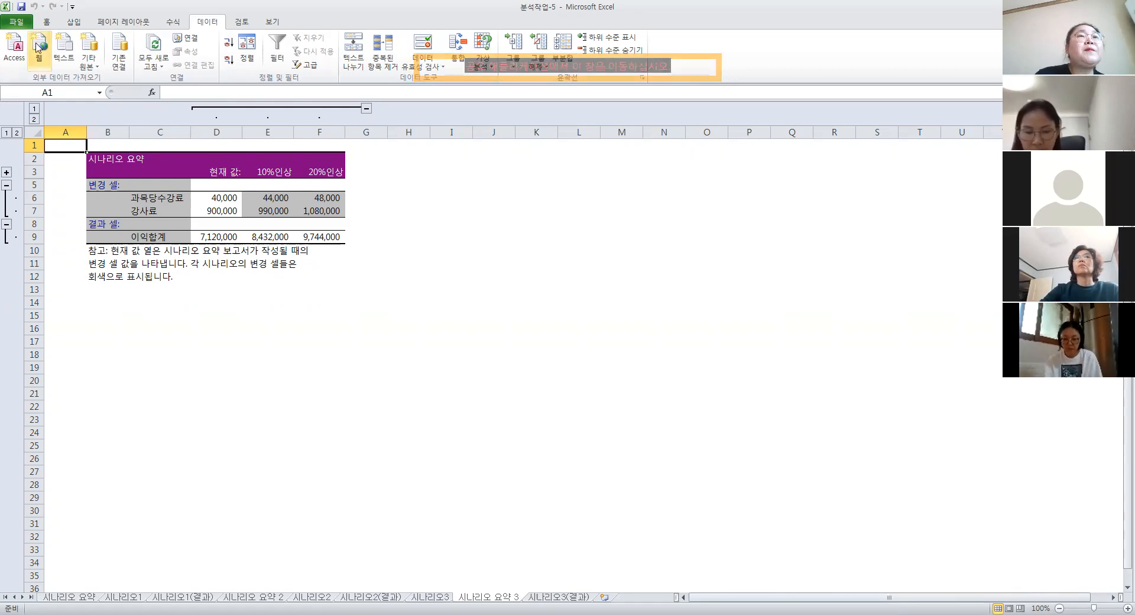
Open the workbook 분석작업-6 from the 이론 folder
click(17, 22)
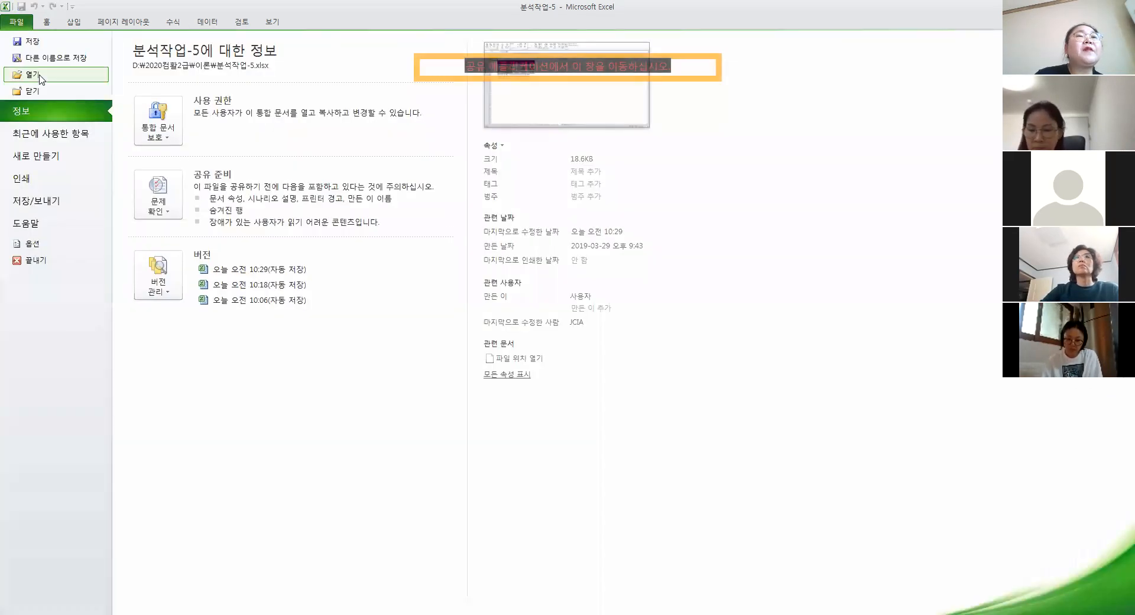
click(32, 75)
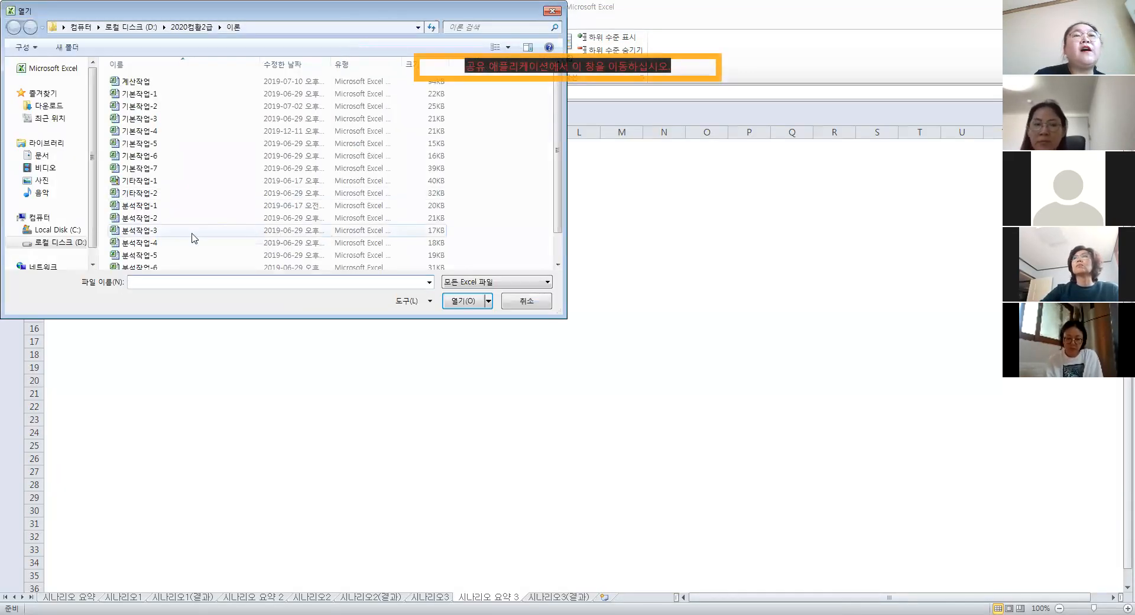
click(154, 266)
double_click(153, 266)
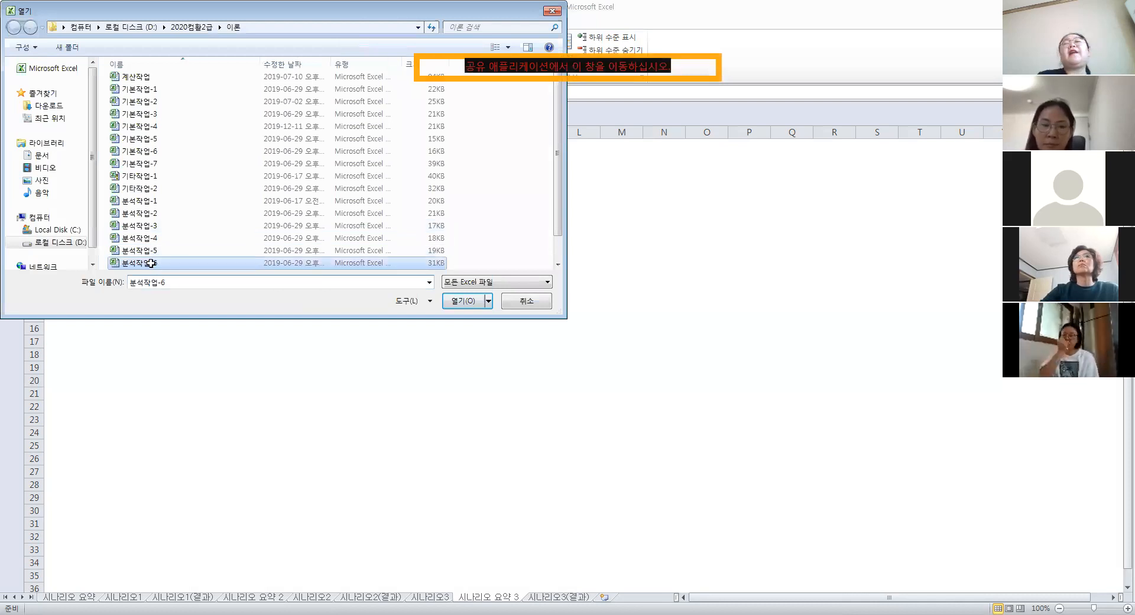
scroll(572, 324, up, 2)
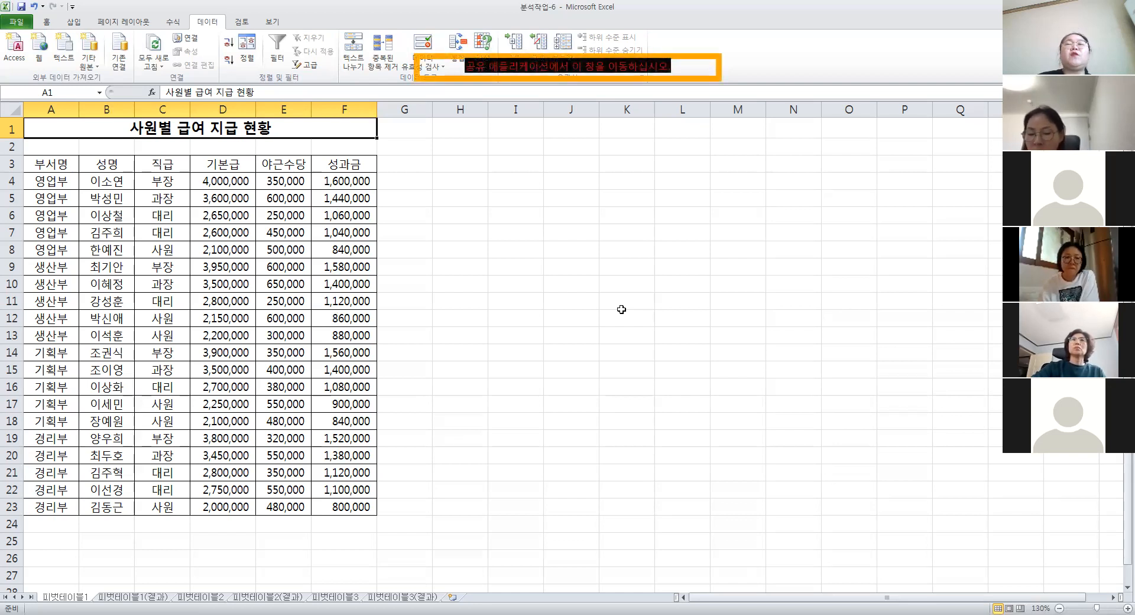
Insert a pivot table based on A3:F23 into the existing 피벗테이블1 worksheet, starting at cell H3
drag(74, 164, 338, 503)
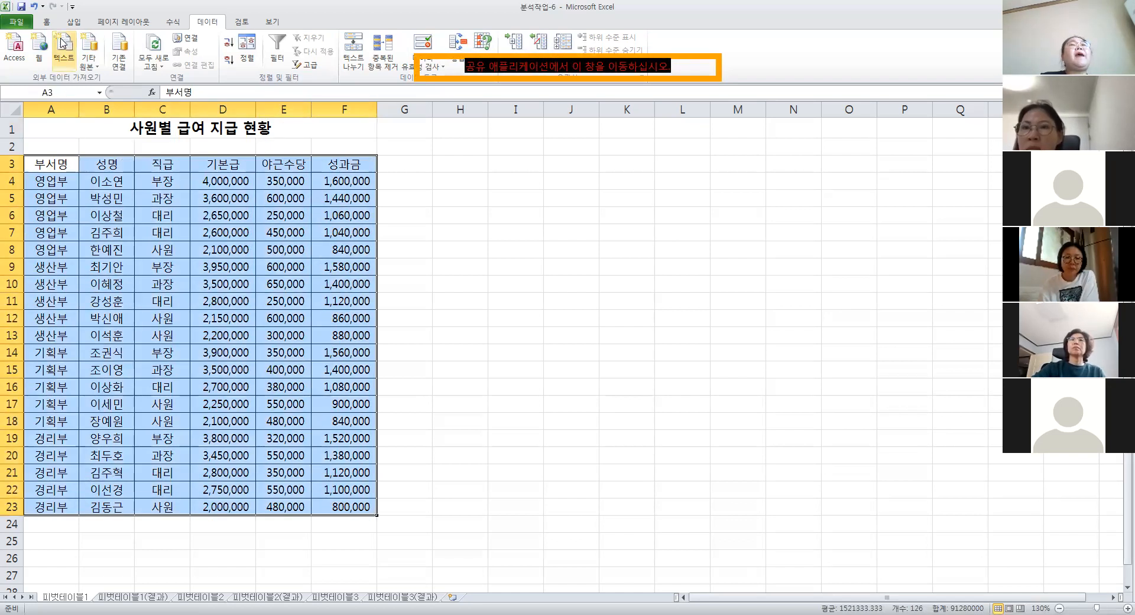
click(73, 22)
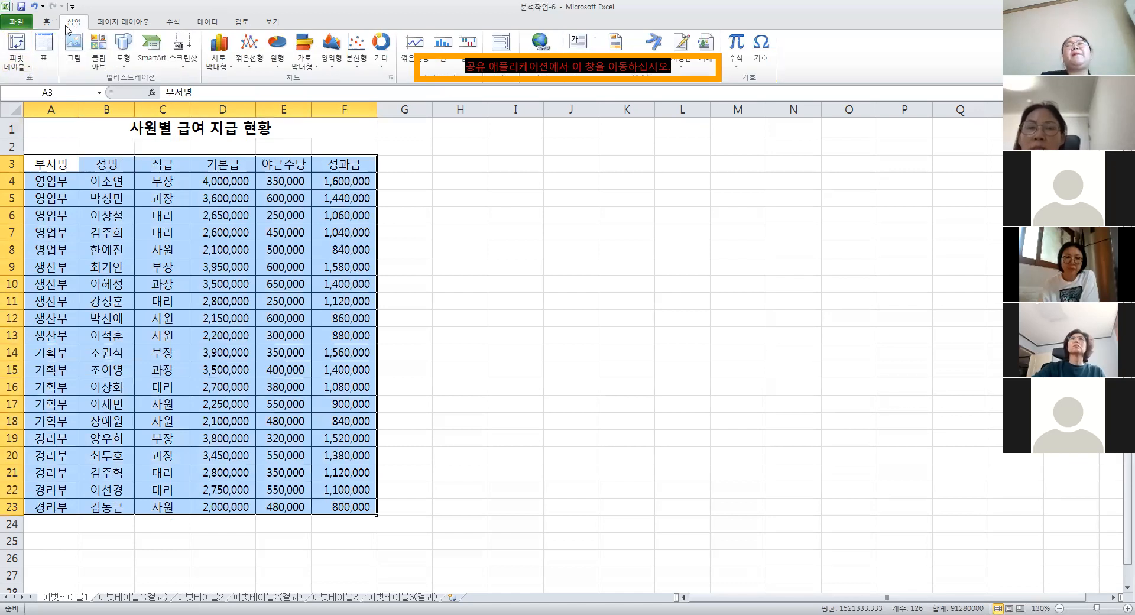
click(17, 64)
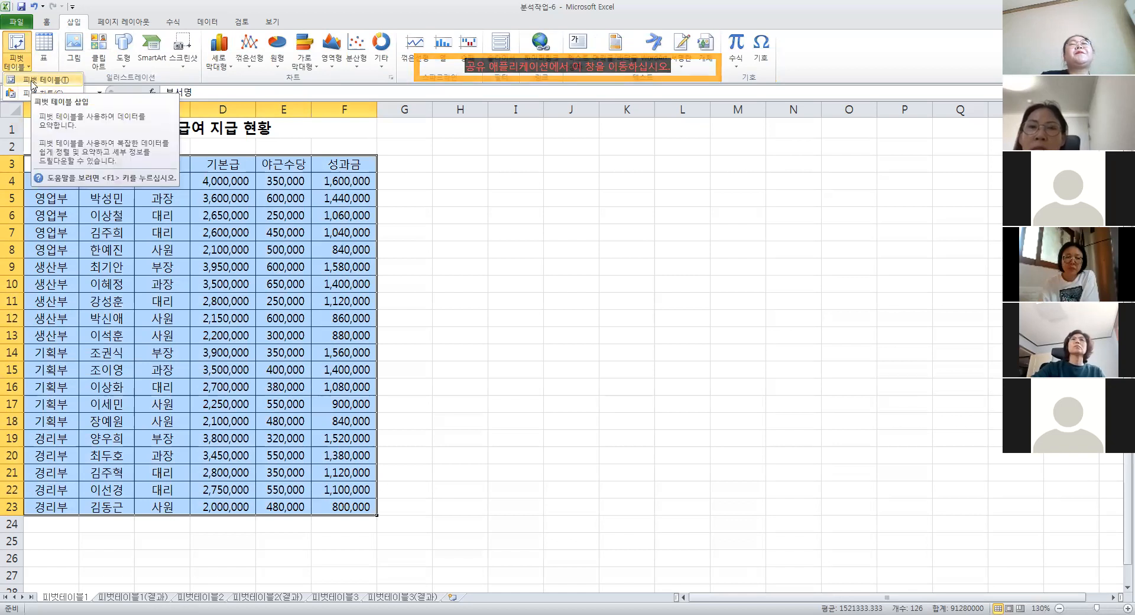
click(33, 80)
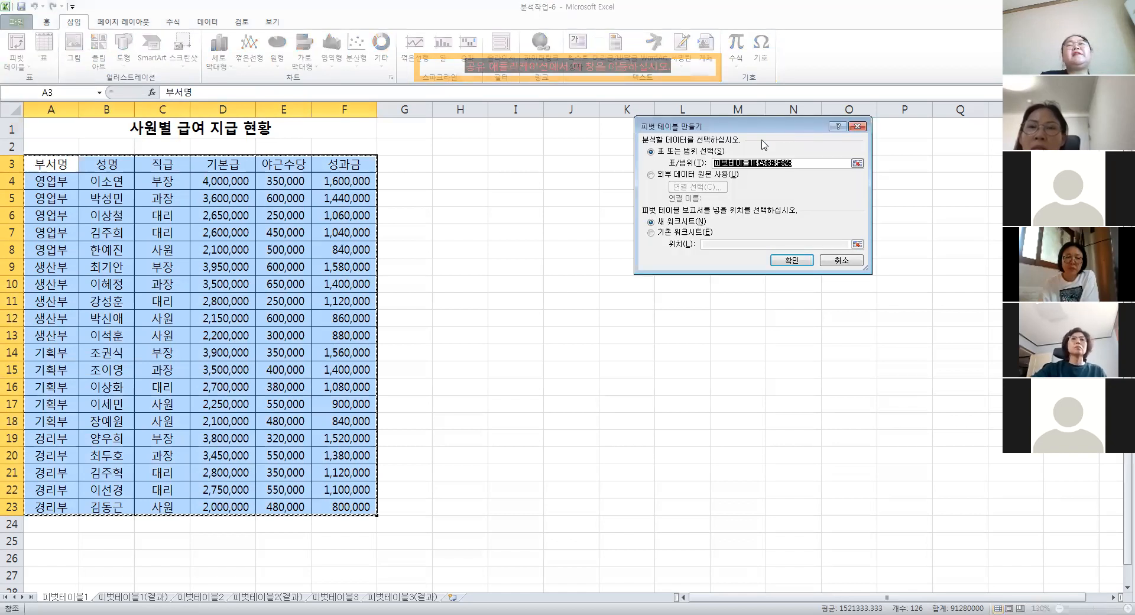
drag(774, 126, 677, 144)
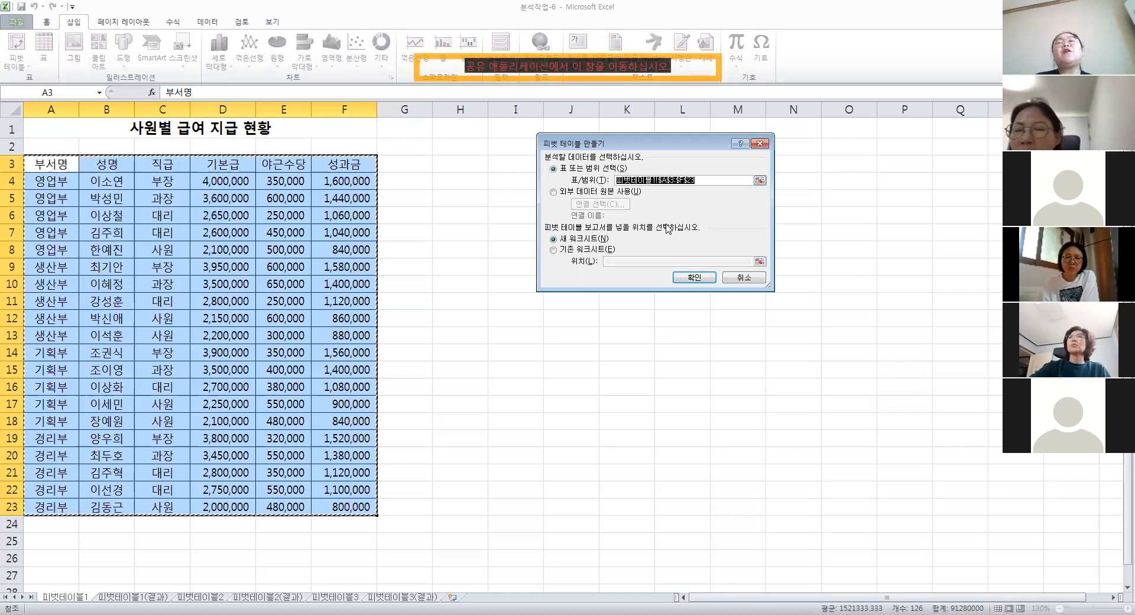
click(581, 255)
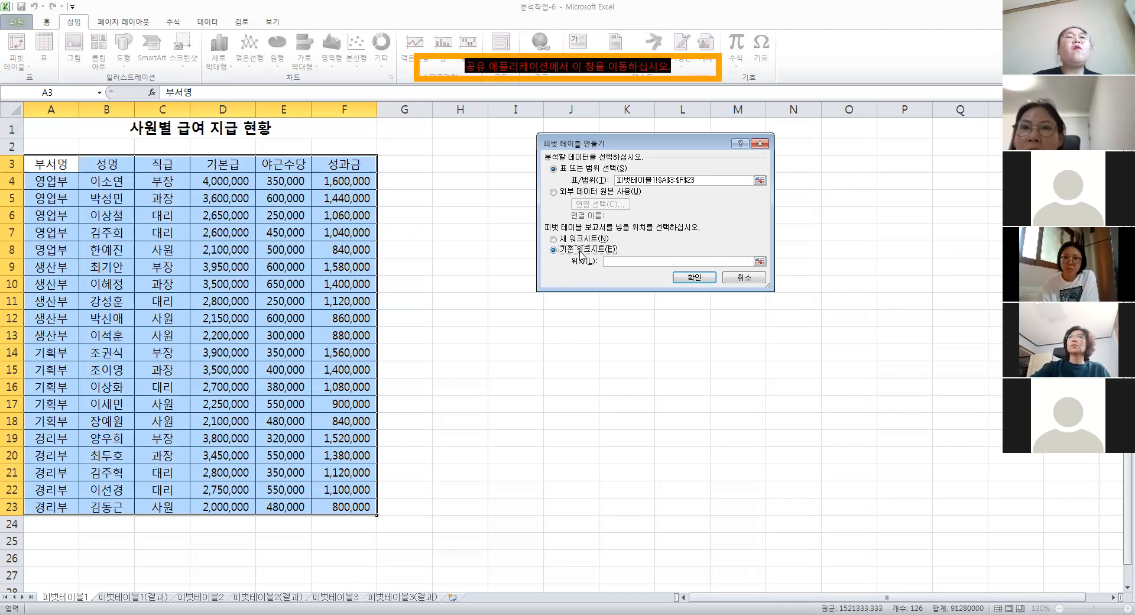
click(456, 161)
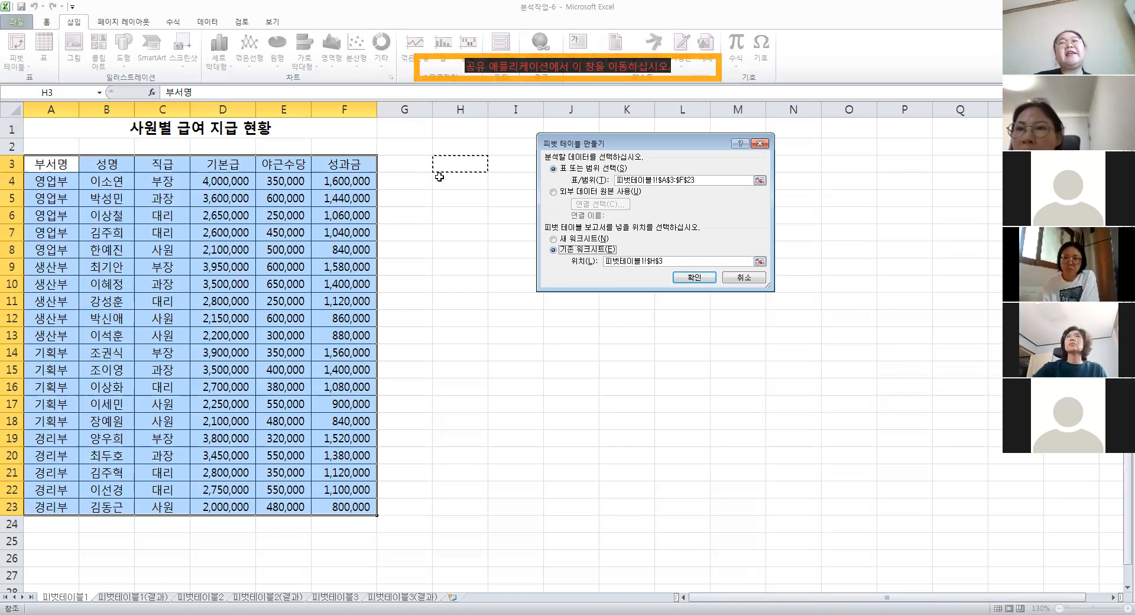
click(695, 278)
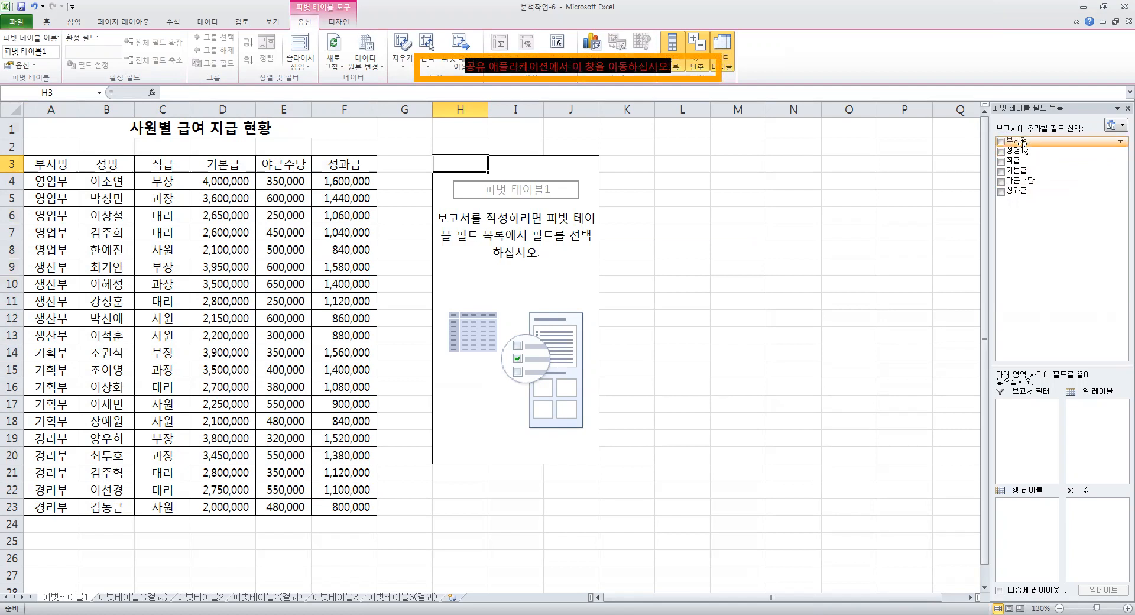
Lay out the pivot table with 부서명 as the row label and 기본급, 야근수당 and 성과금 as values
drag(1022, 142, 1013, 529)
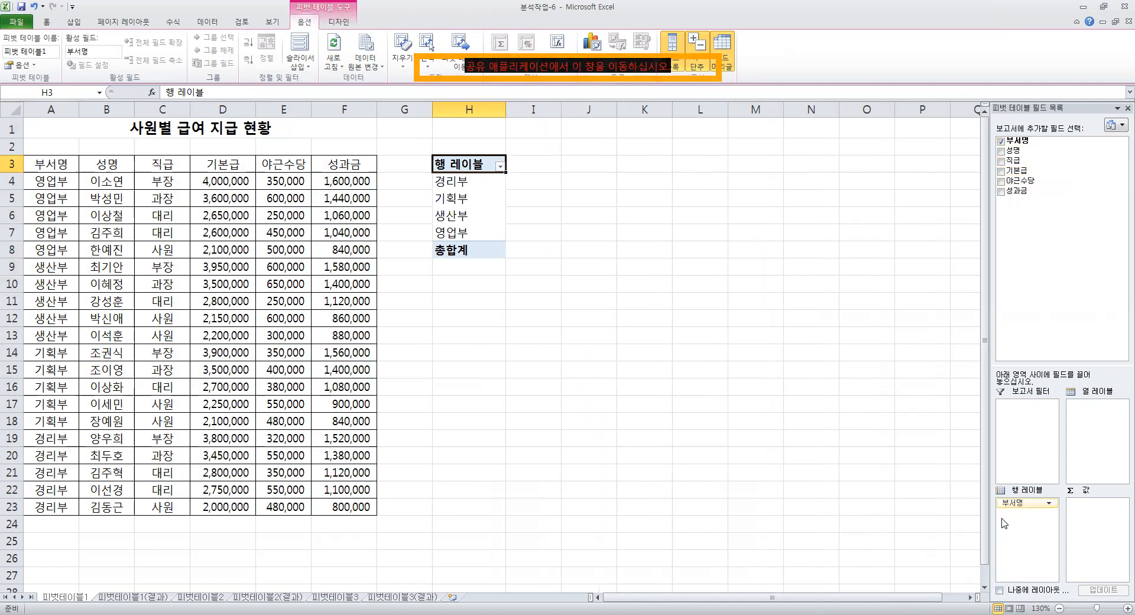
drag(1017, 170, 1097, 534)
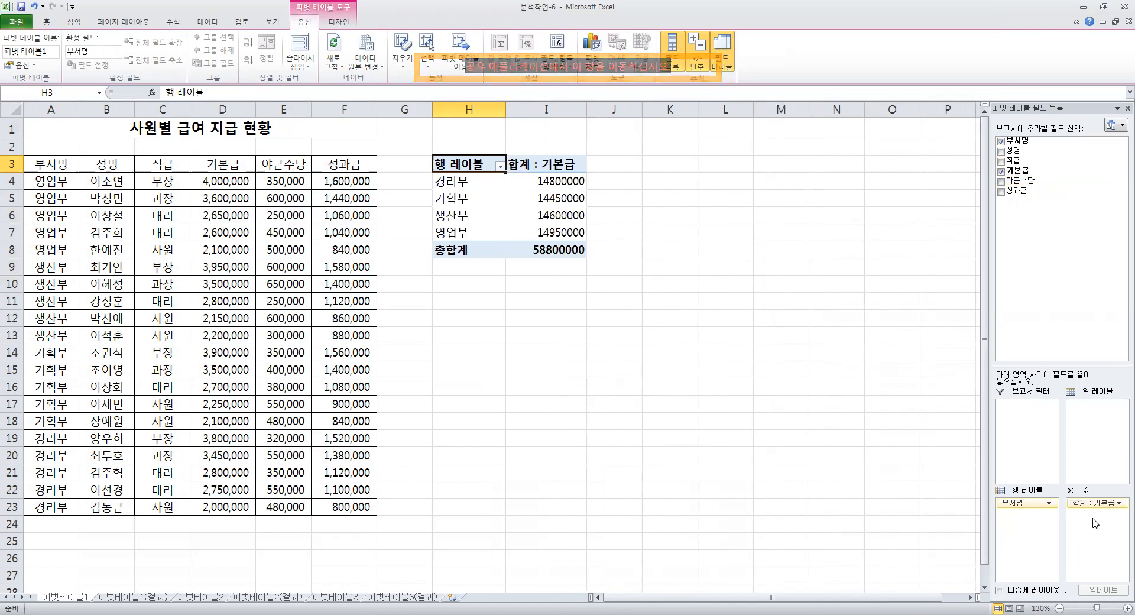
drag(1035, 184, 1080, 515)
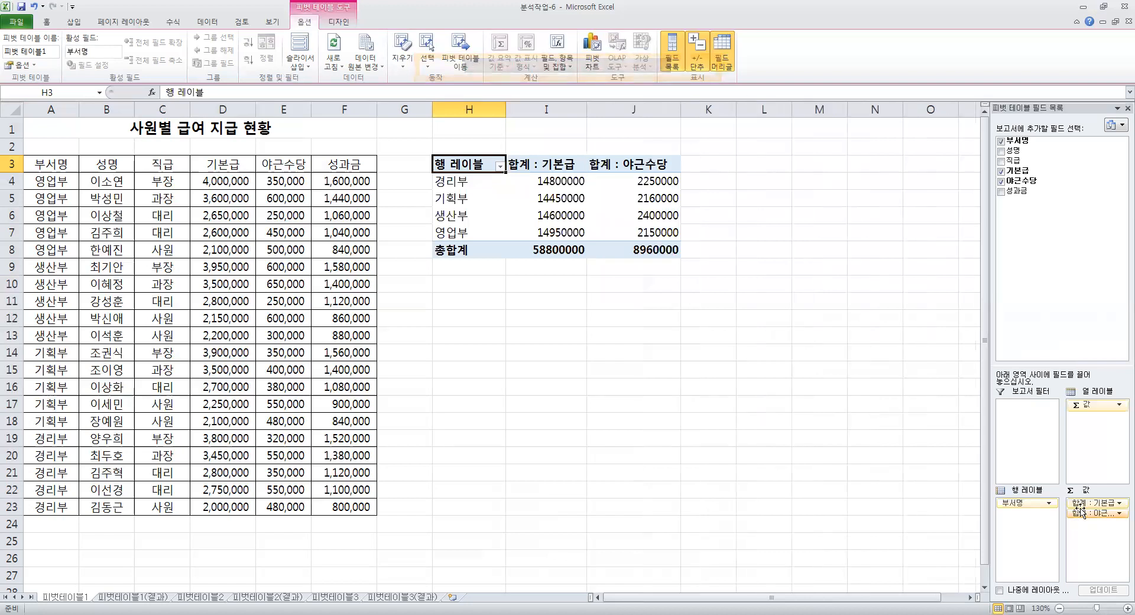
drag(1037, 192, 1079, 535)
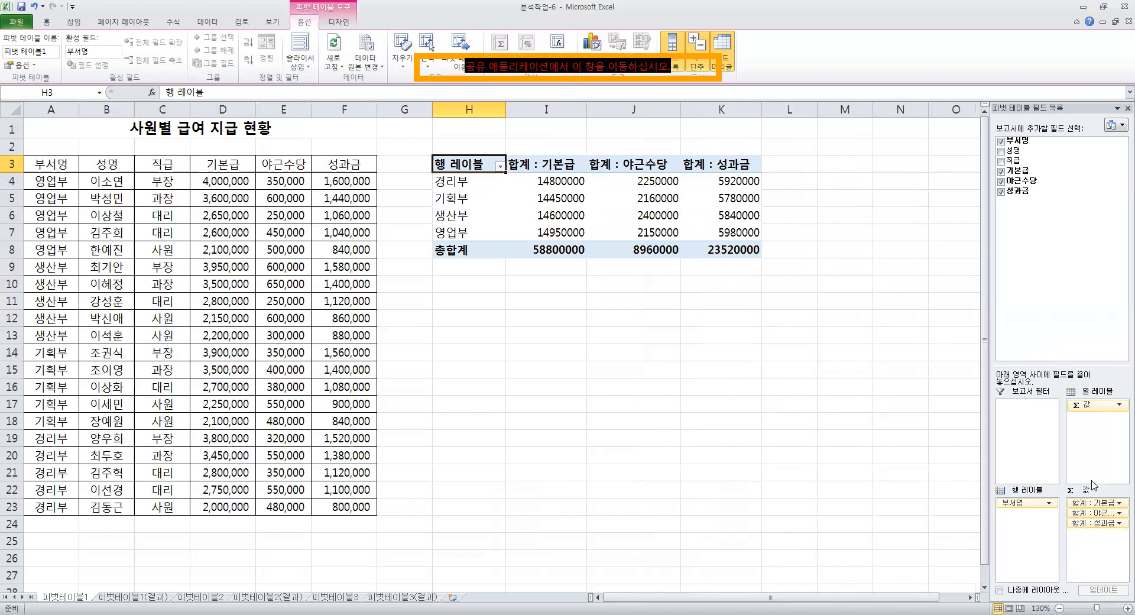
Change the summary function of the 기본급, 야근수당 and 성과금 value fields to 평균
click(1118, 504)
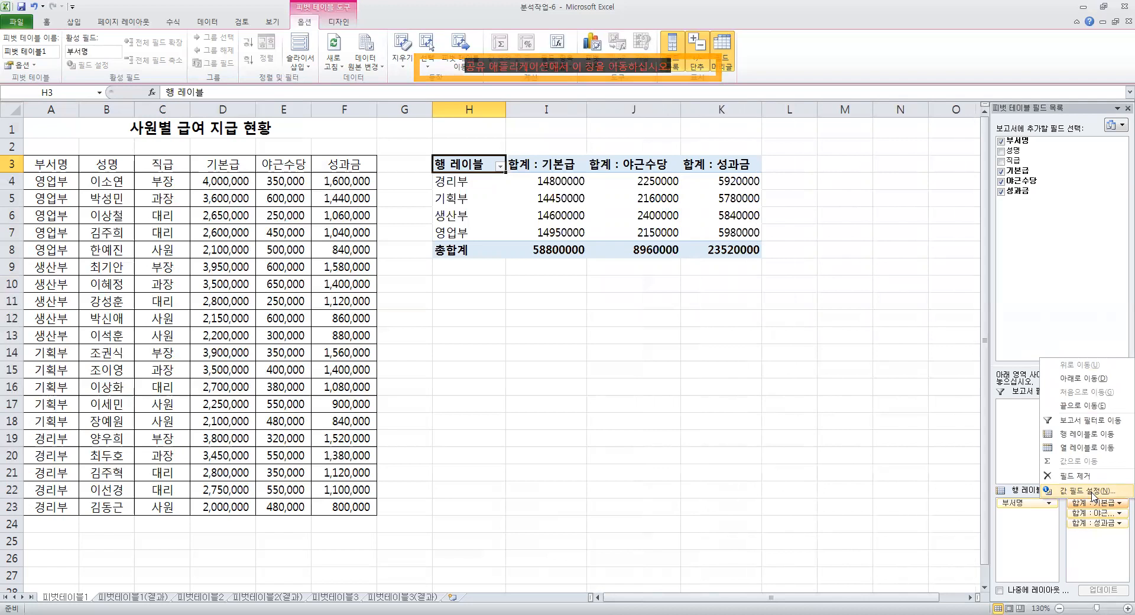
click(1091, 491)
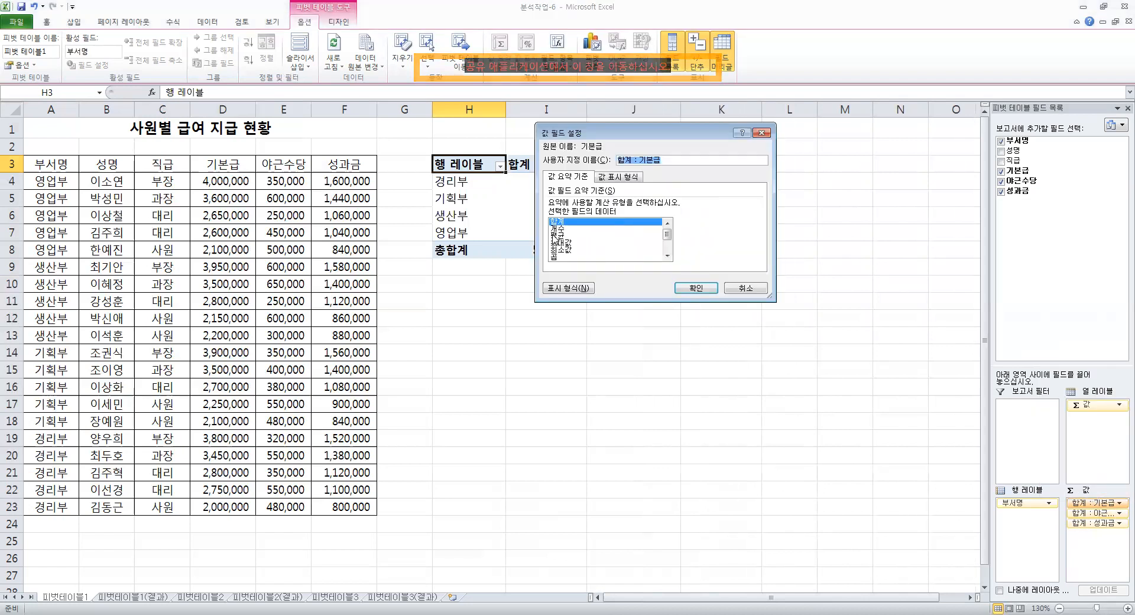
click(554, 235)
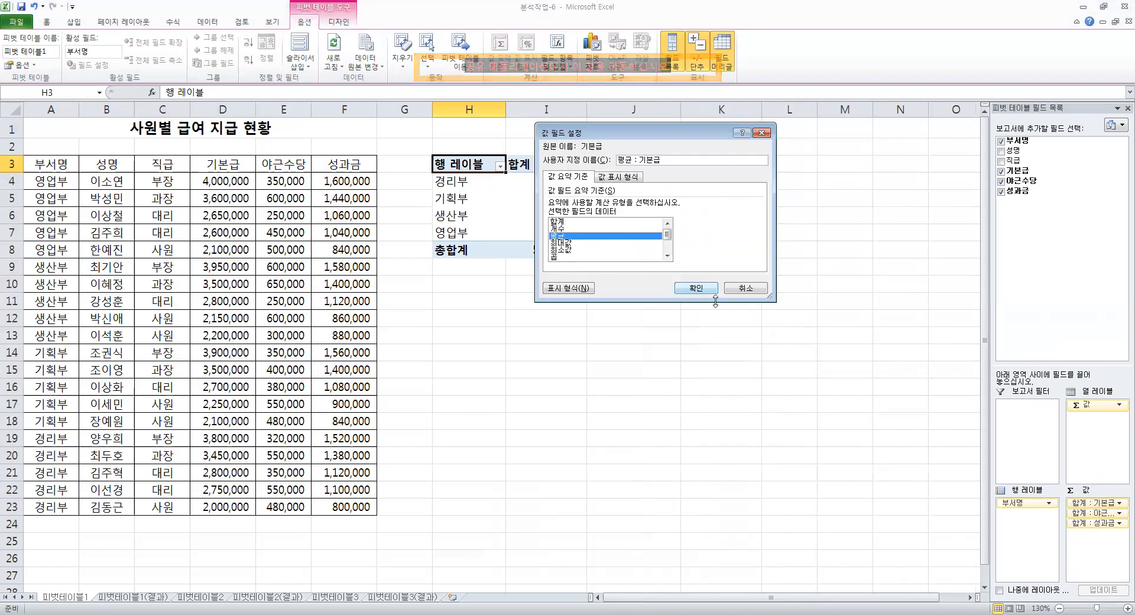
click(696, 288)
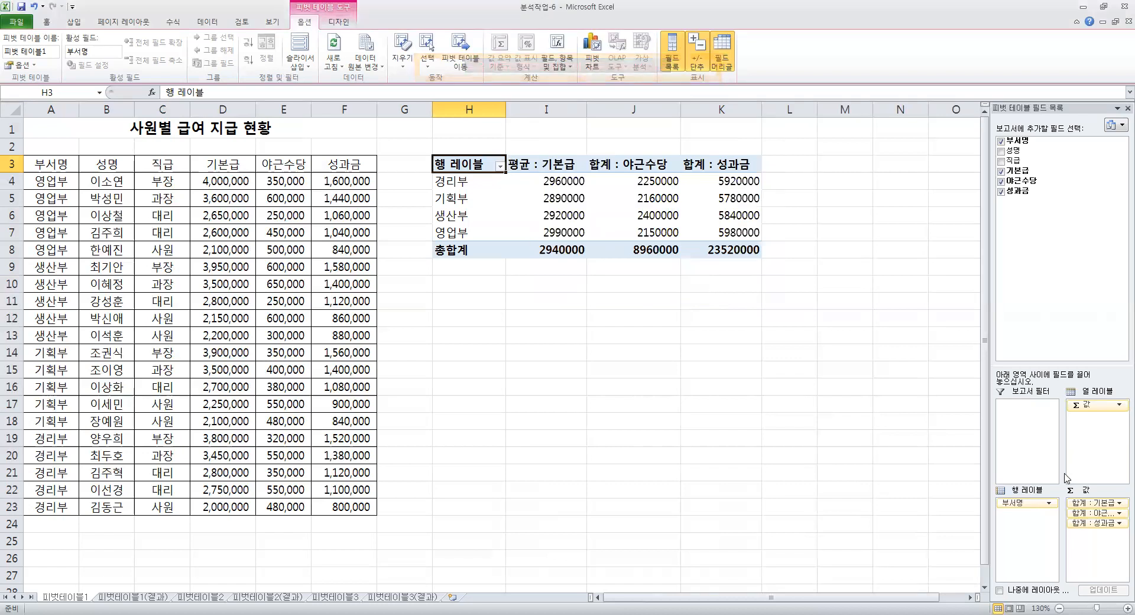
click(1117, 514)
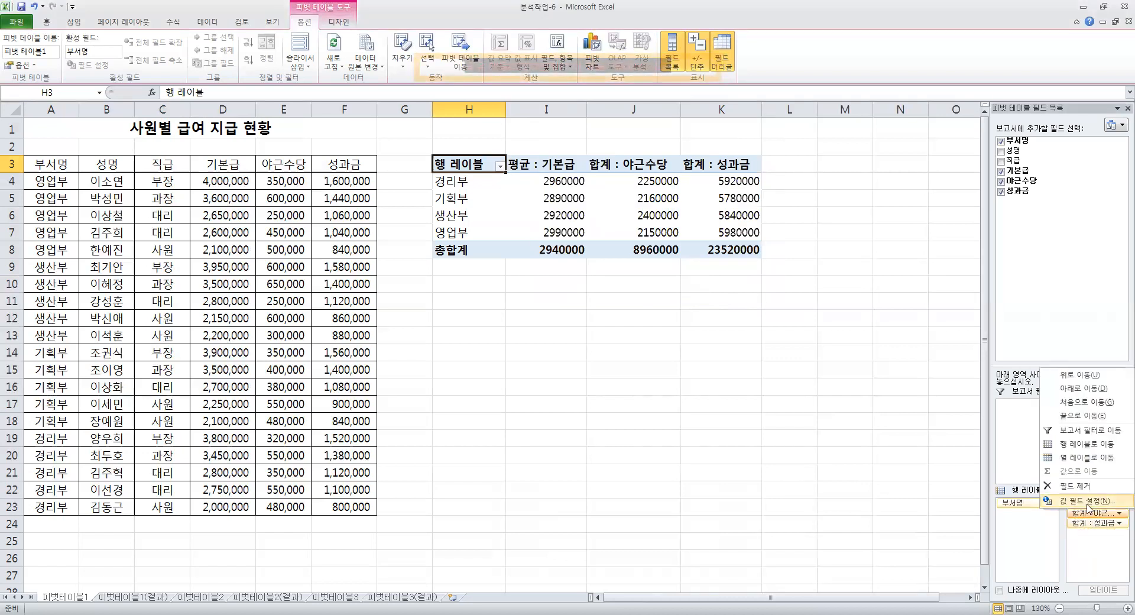
click(1089, 507)
click(557, 235)
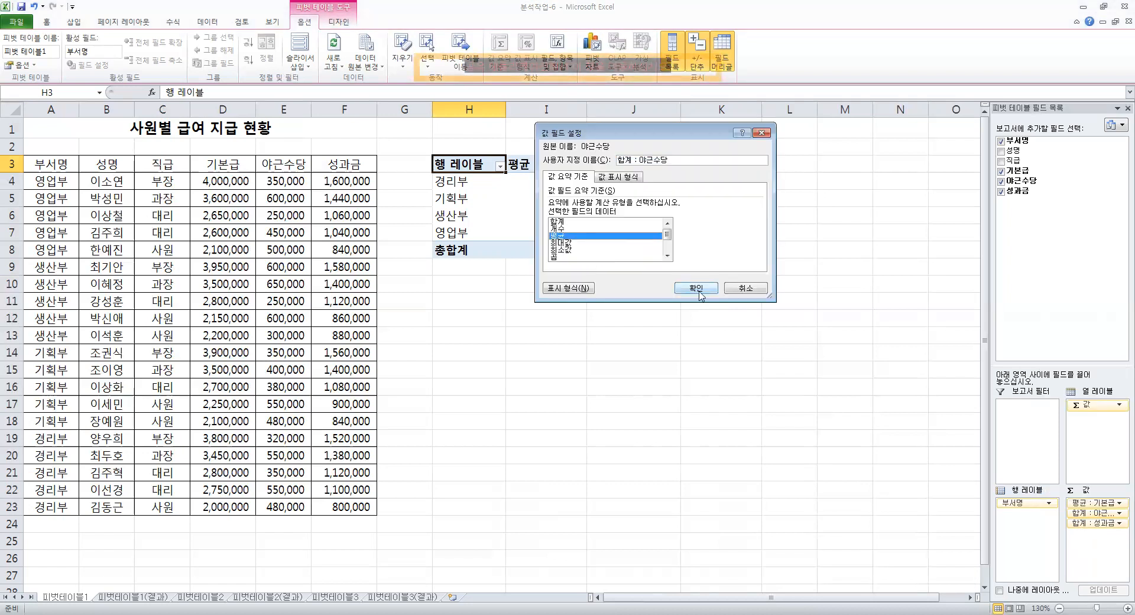
click(695, 287)
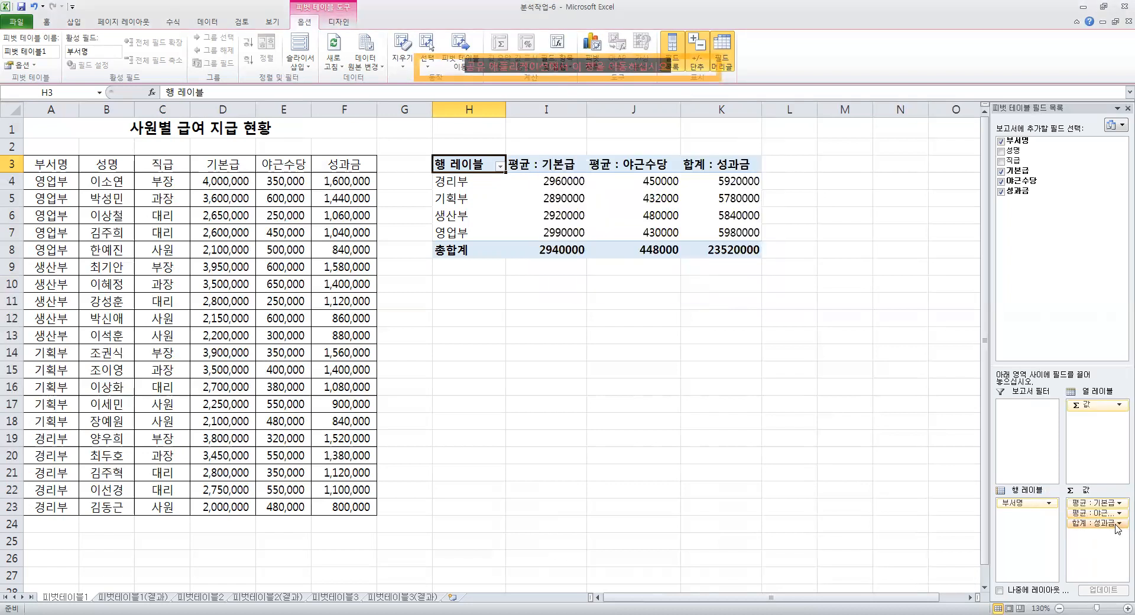
click(1119, 523)
click(1082, 510)
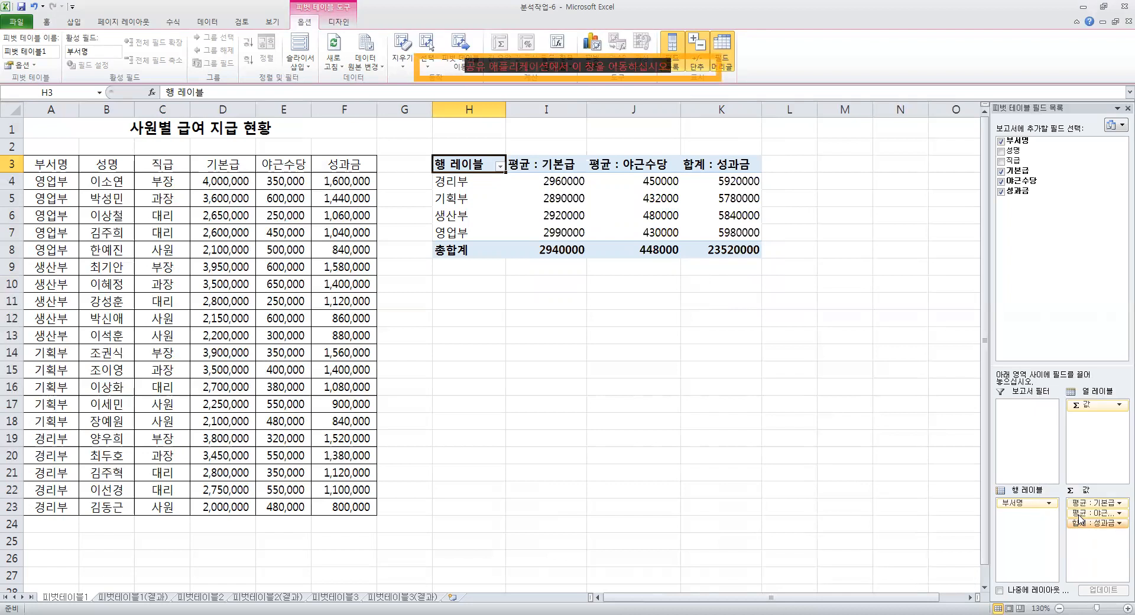
click(562, 236)
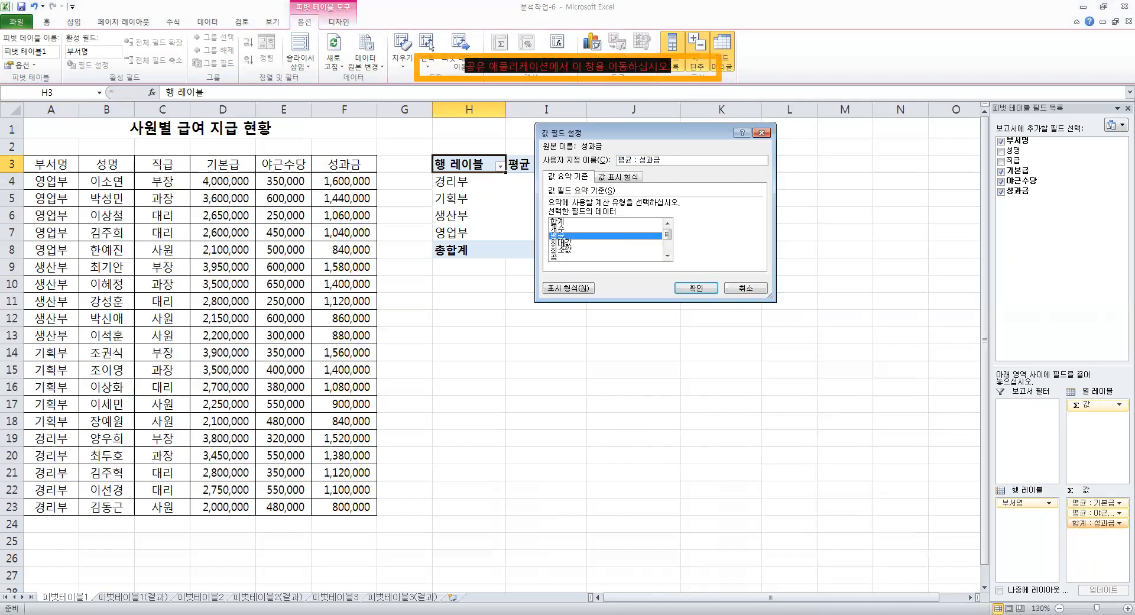
click(705, 290)
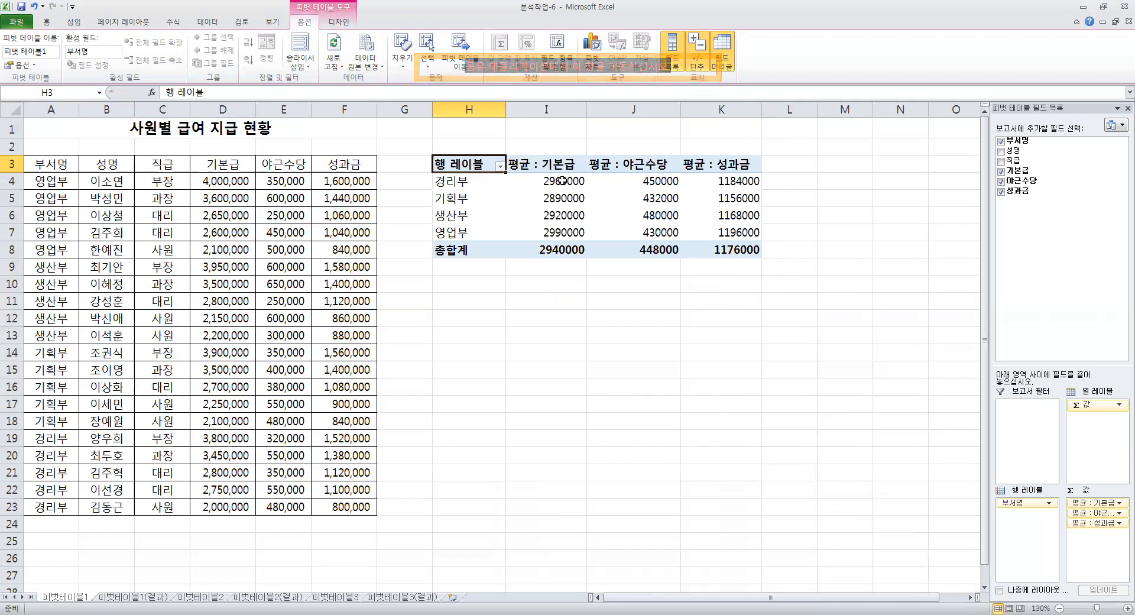
Format the pivot table values in I4:K8 as 숫자 with the thousands separator
drag(562, 181, 727, 249)
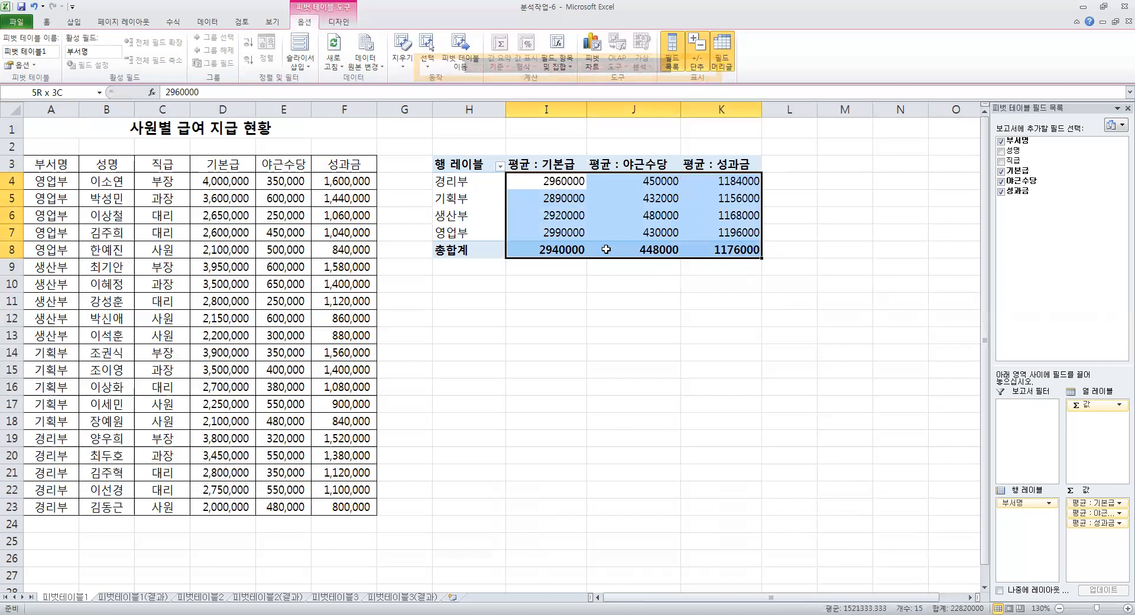
right_click(659, 223)
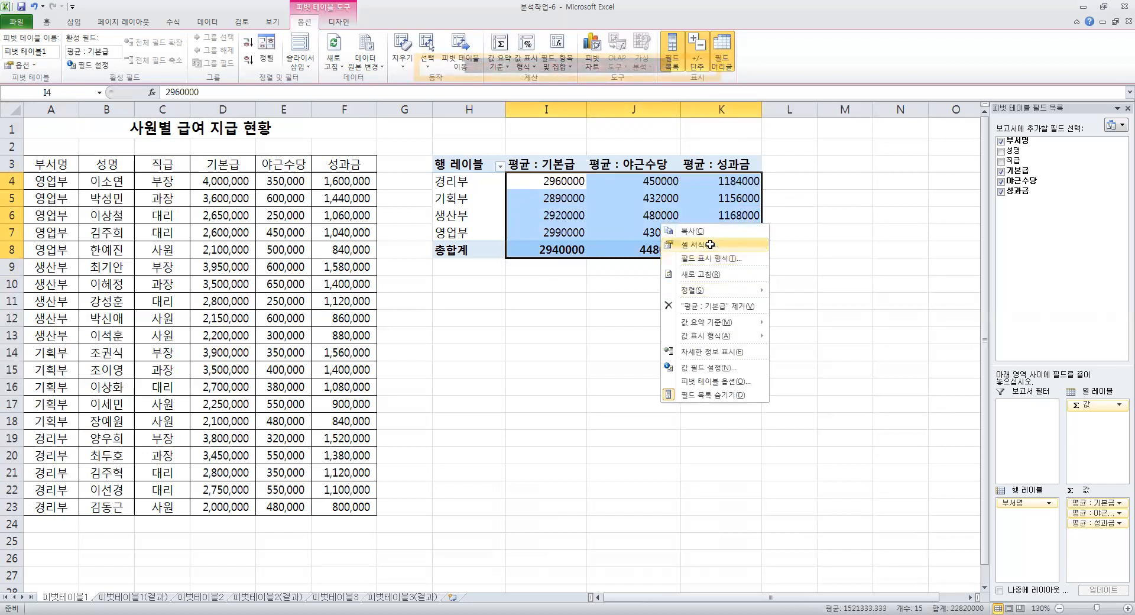
click(712, 246)
click(566, 167)
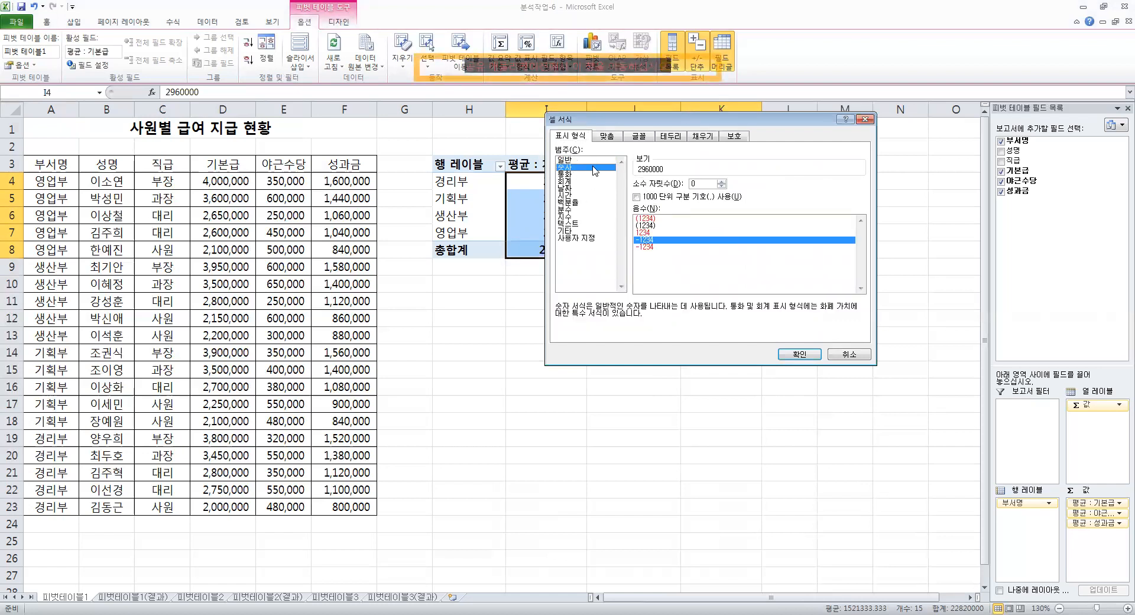
click(644, 195)
click(799, 355)
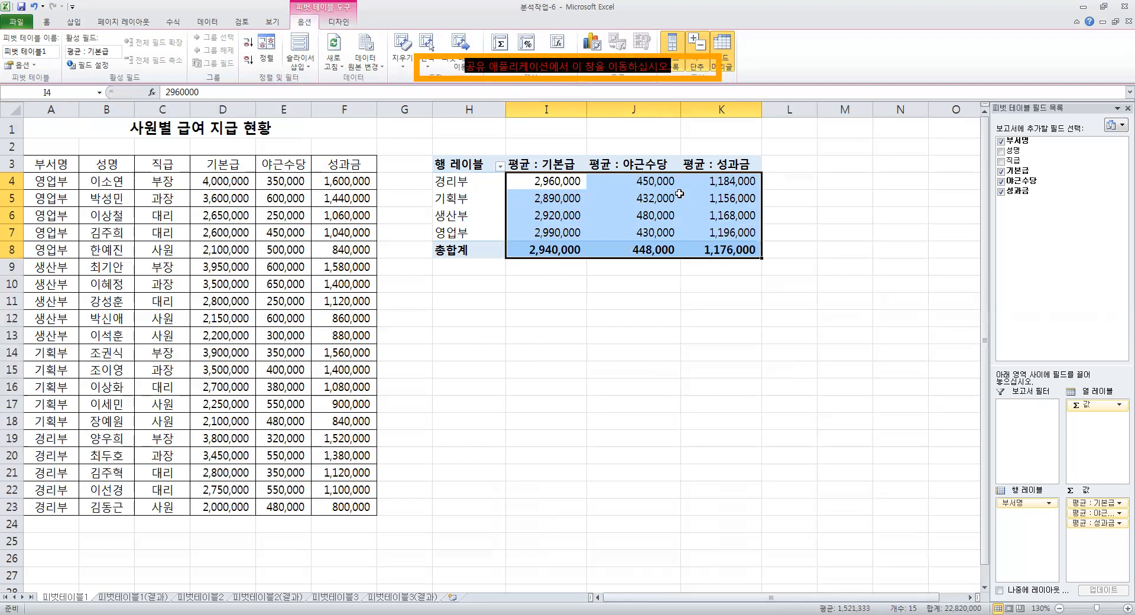
click(626, 223)
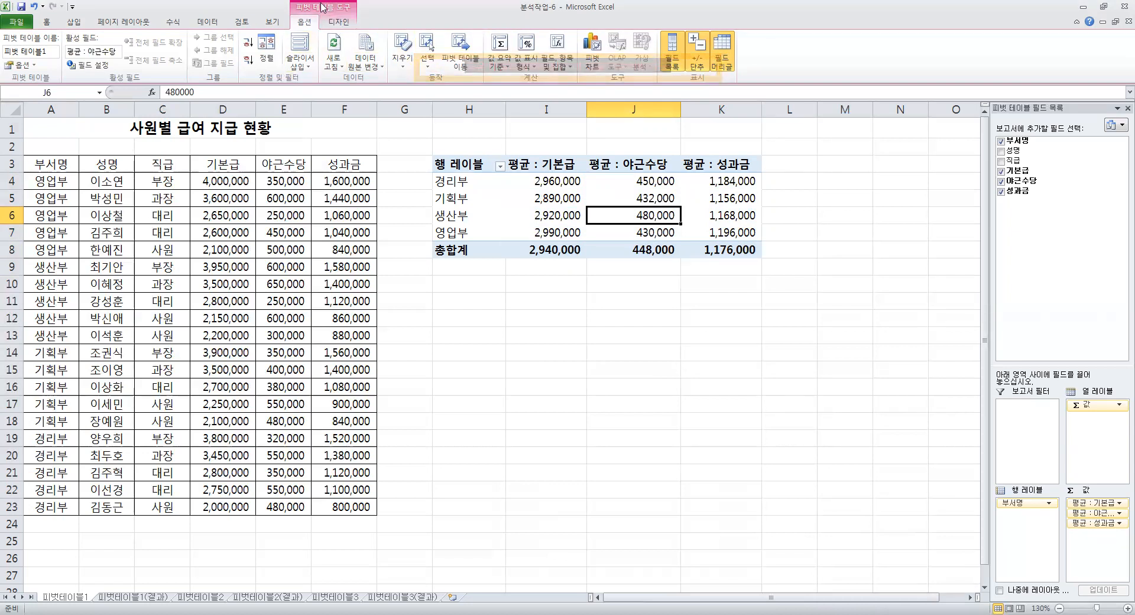
click(647, 354)
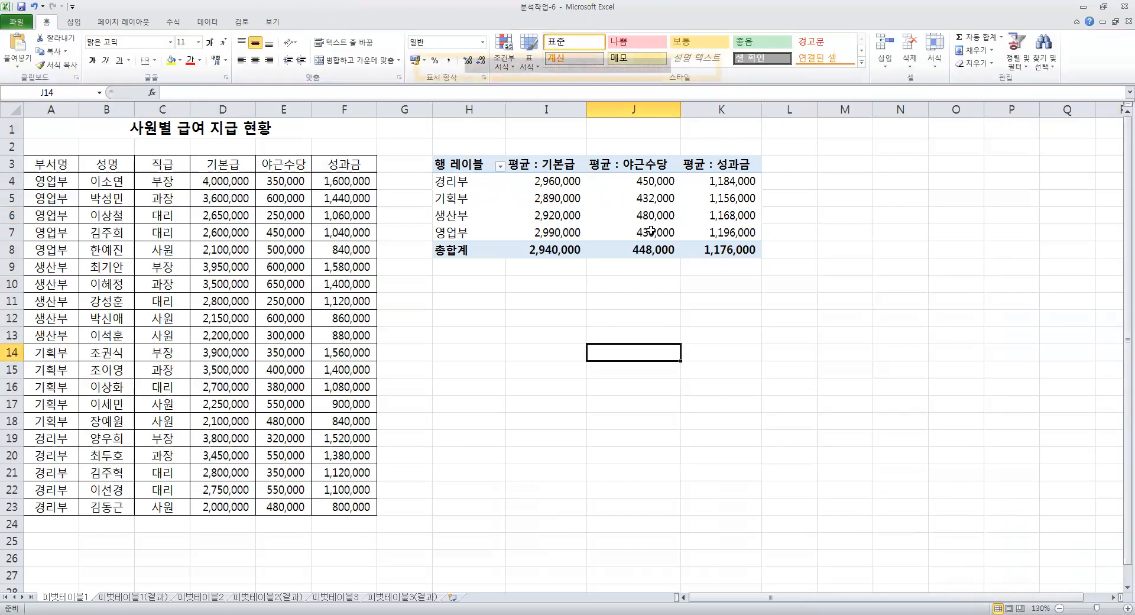
Apply the blue-header pivot table style from the second row of the 보통 group to the pivot table
click(577, 208)
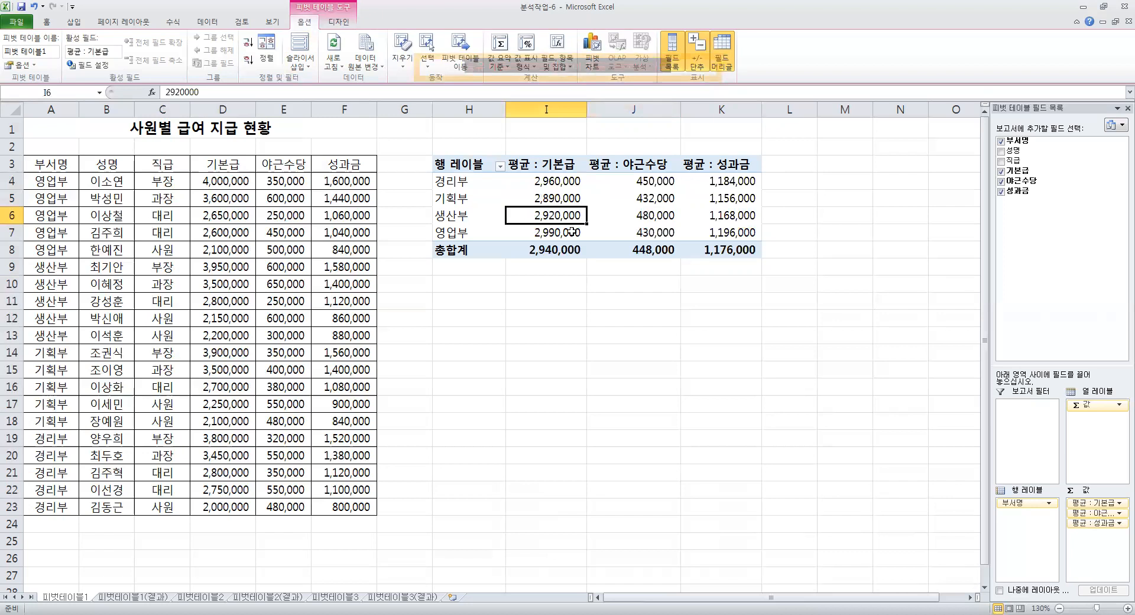
click(346, 30)
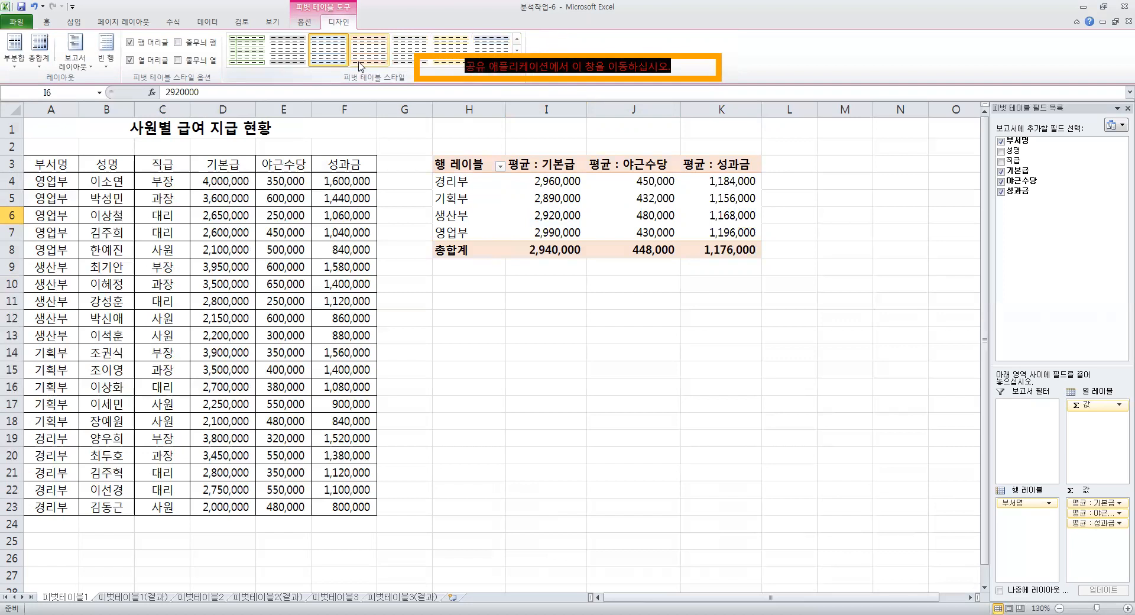
scroll(359, 67, up, 2)
scroll(358, 67, down, 2)
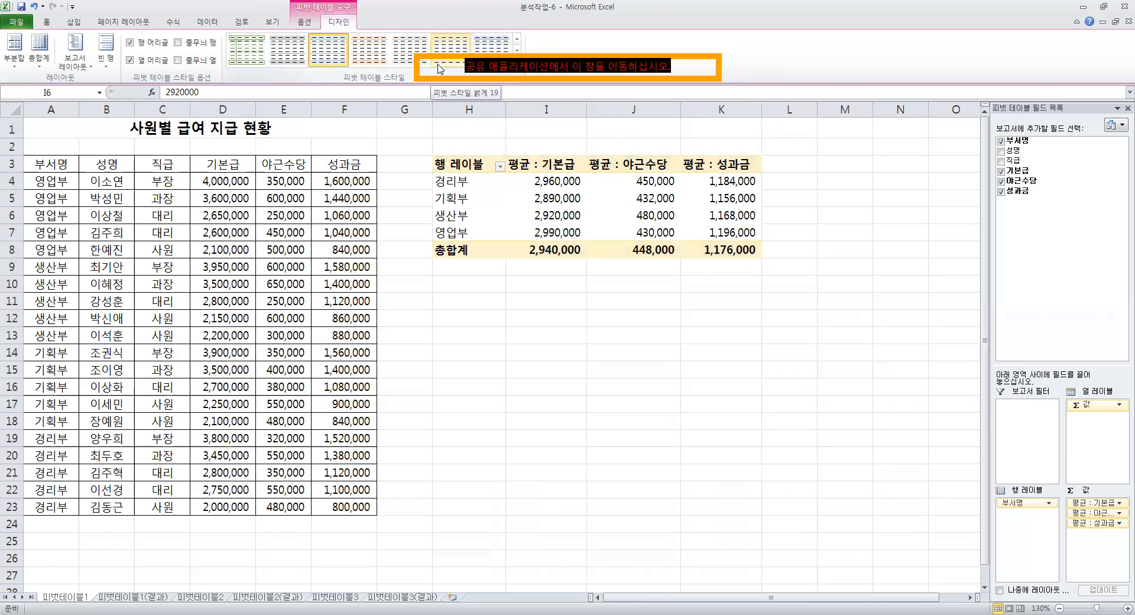
scroll(392, 68, up, 1)
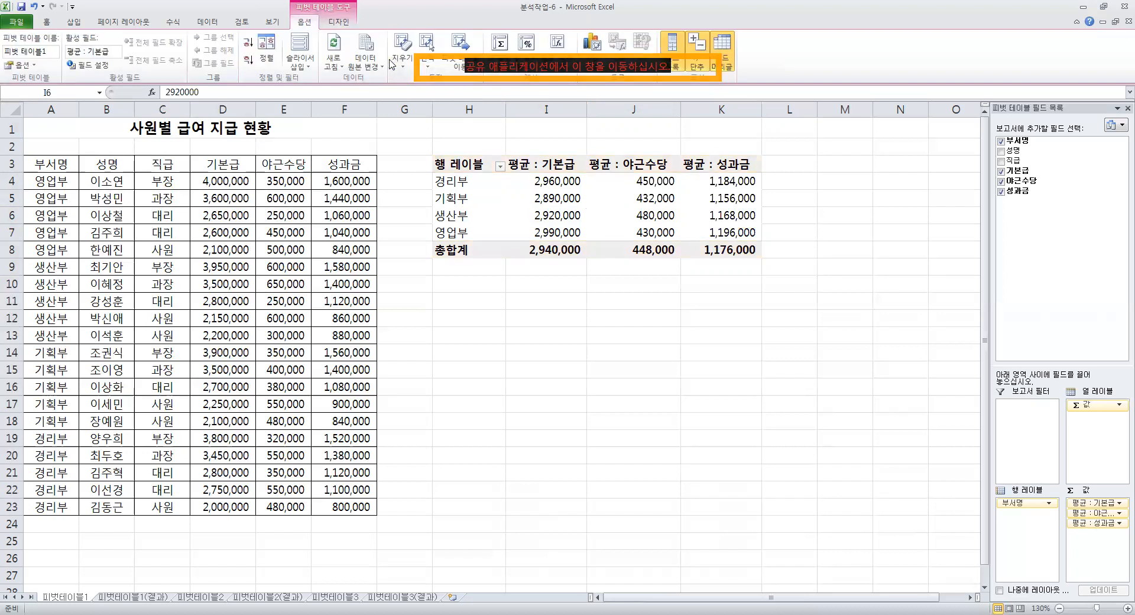
click(347, 27)
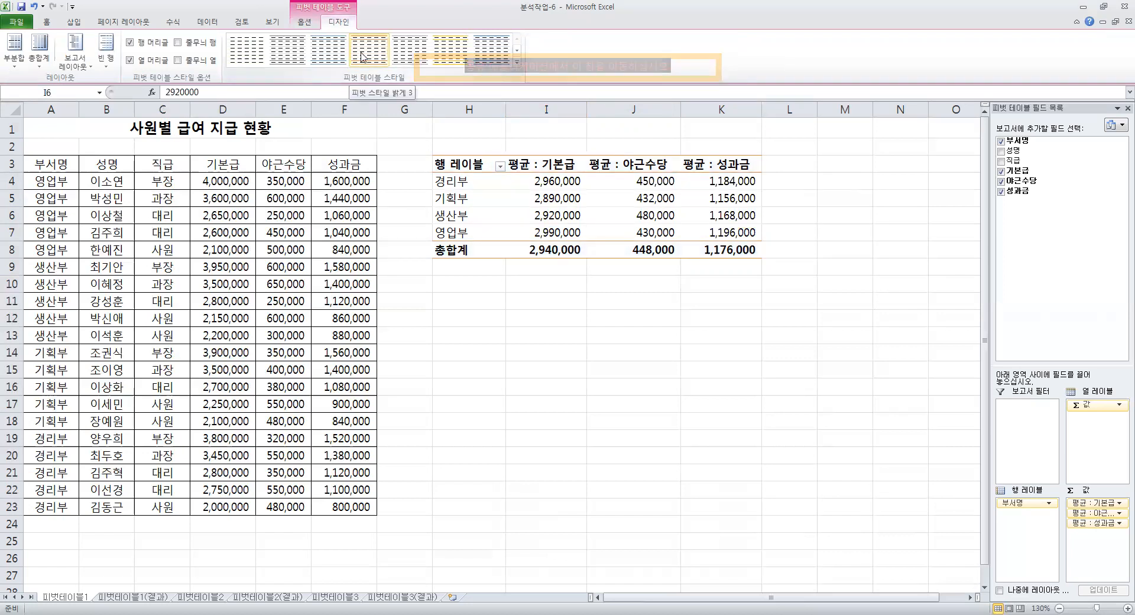
click(516, 64)
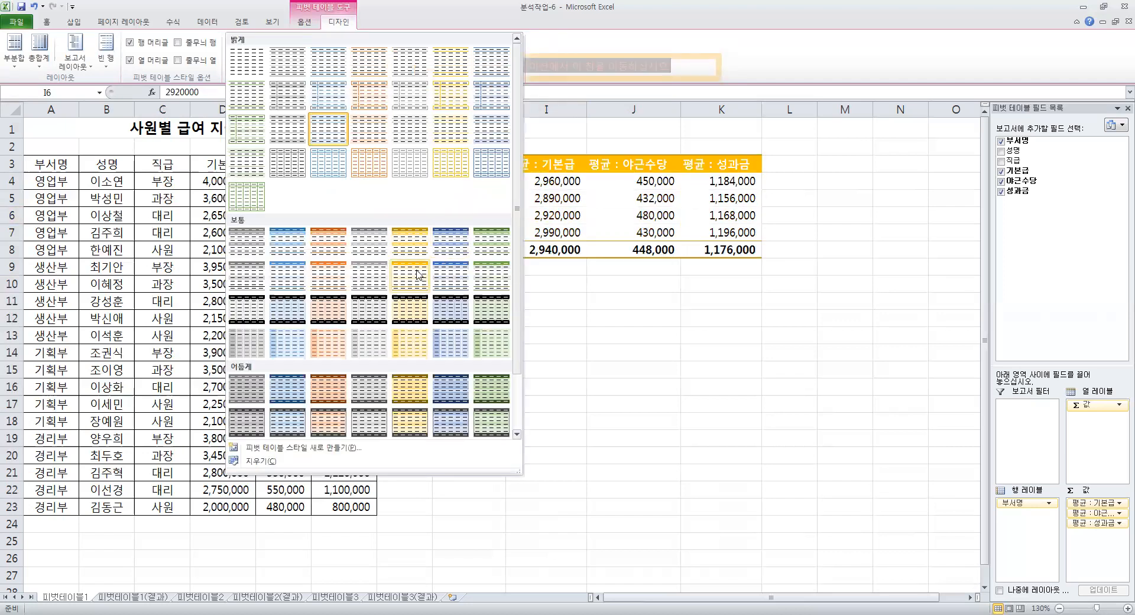
click(284, 277)
click(650, 334)
click(650, 146)
click(647, 201)
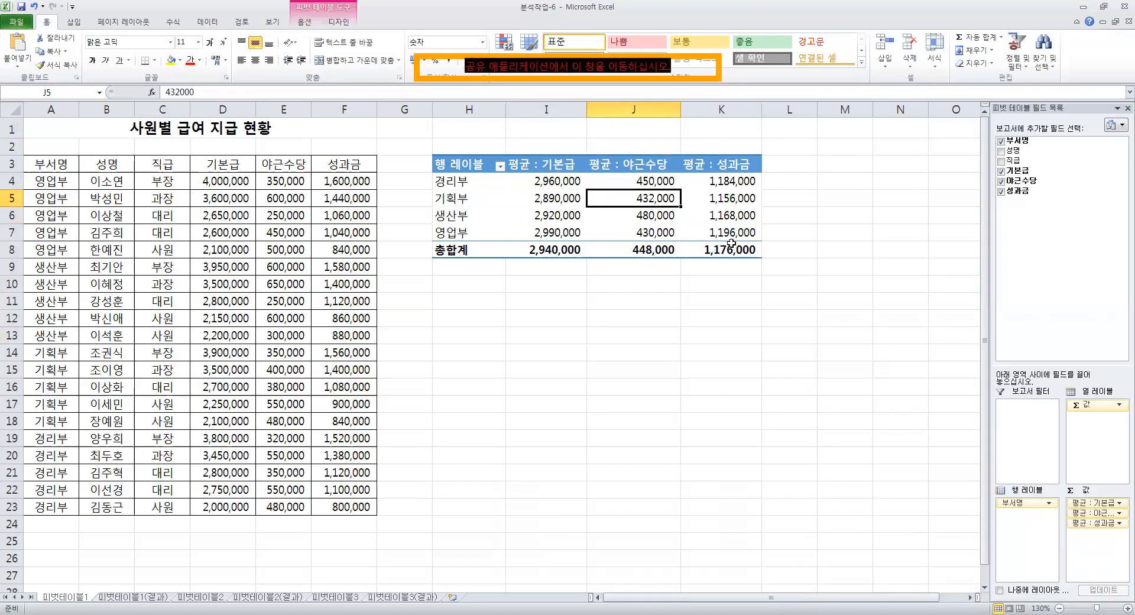
drag(45, 159, 349, 508)
click(604, 179)
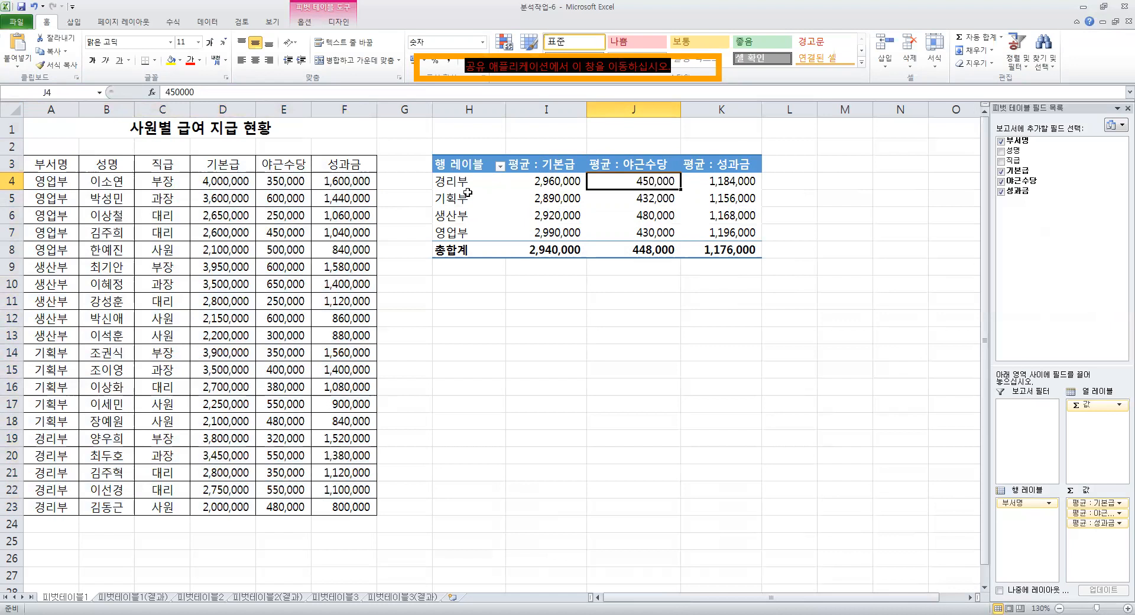
click(544, 181)
click(427, 185)
click(436, 198)
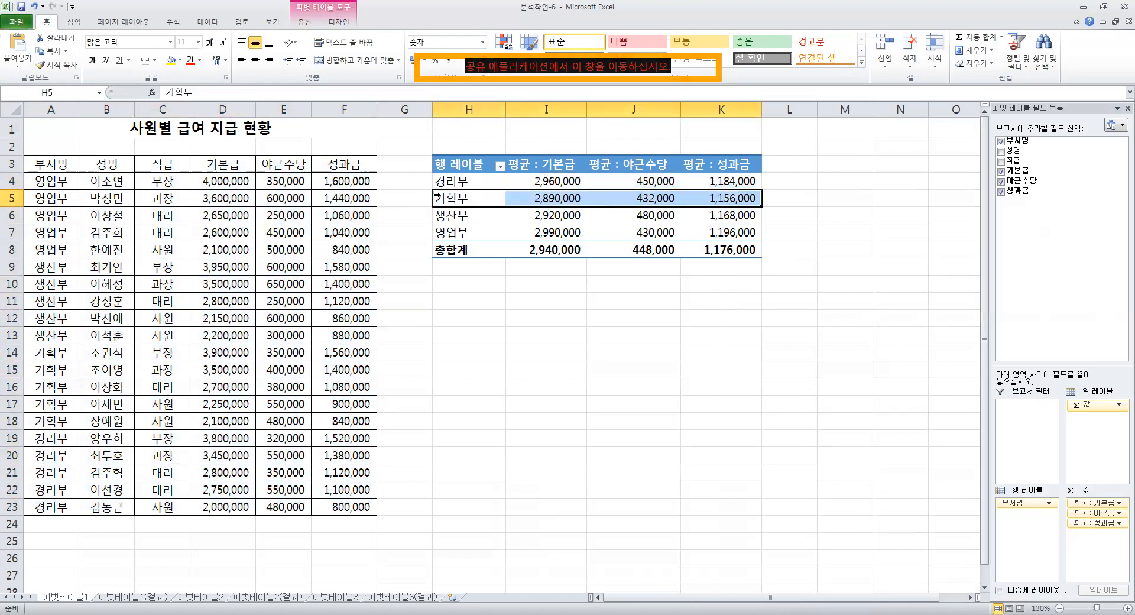
click(552, 231)
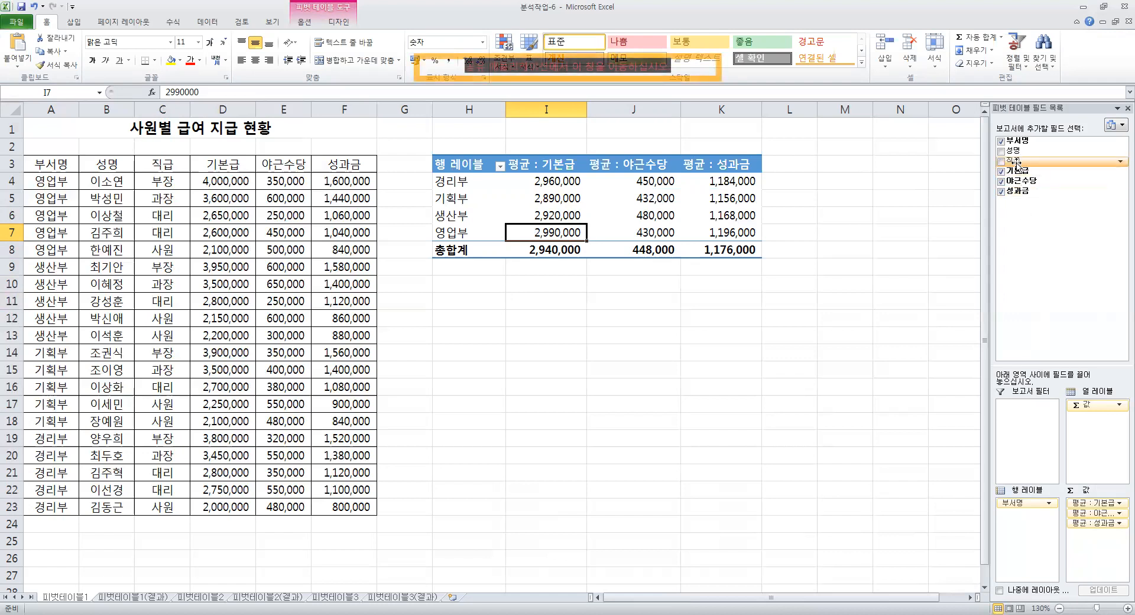
Add 직급 as the report filter of the pivot table and filter the report to 과장
drag(1014, 167, 1026, 435)
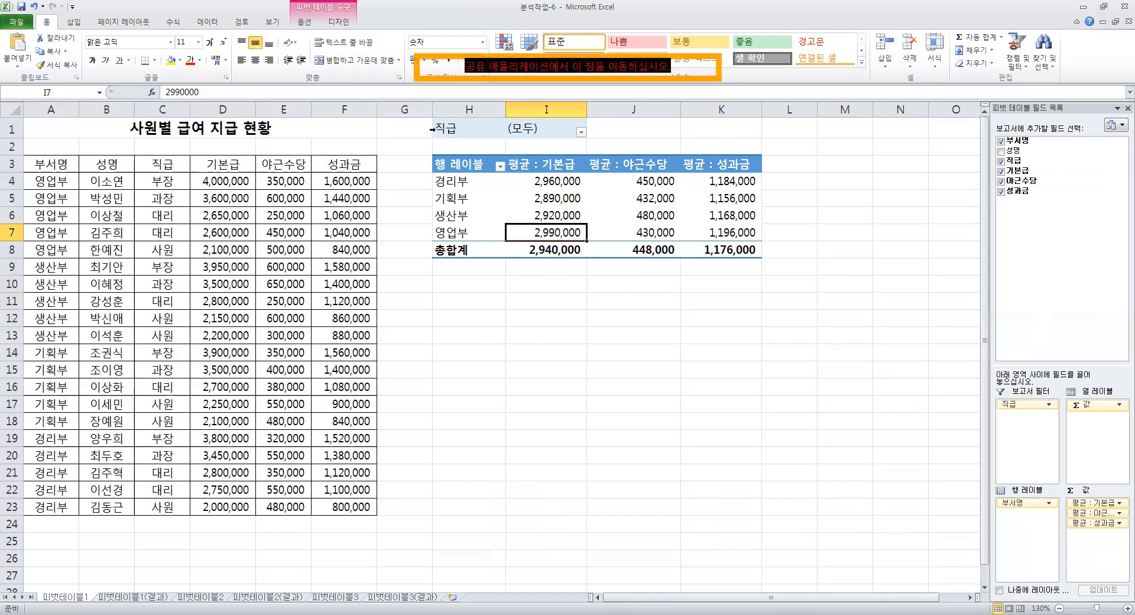
click(581, 131)
click(468, 171)
click(497, 283)
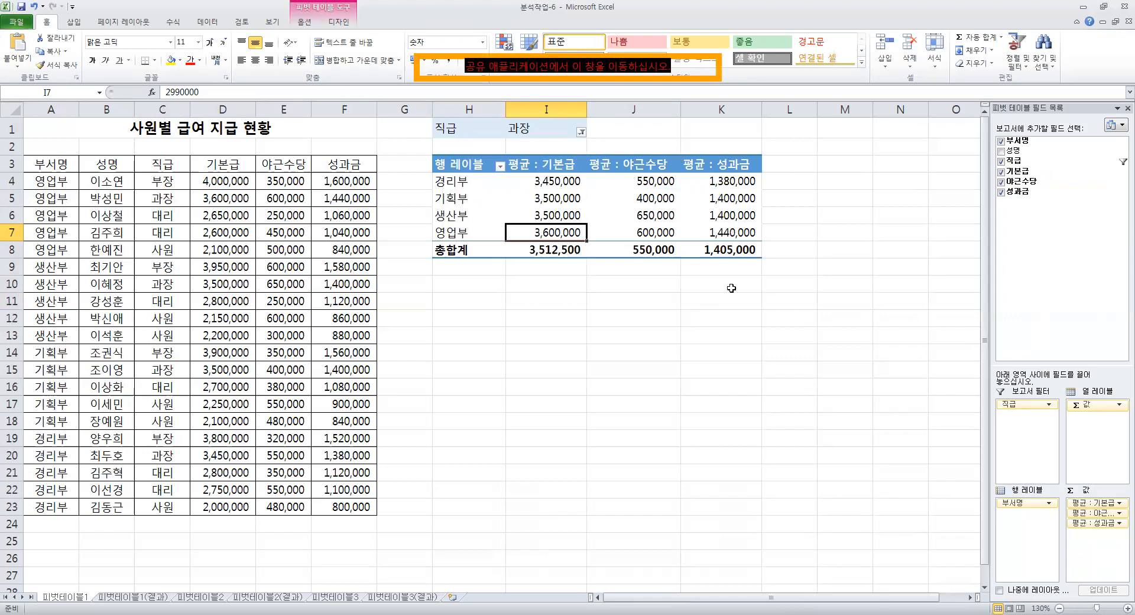
Change the 직급 report filter to 대리
click(582, 133)
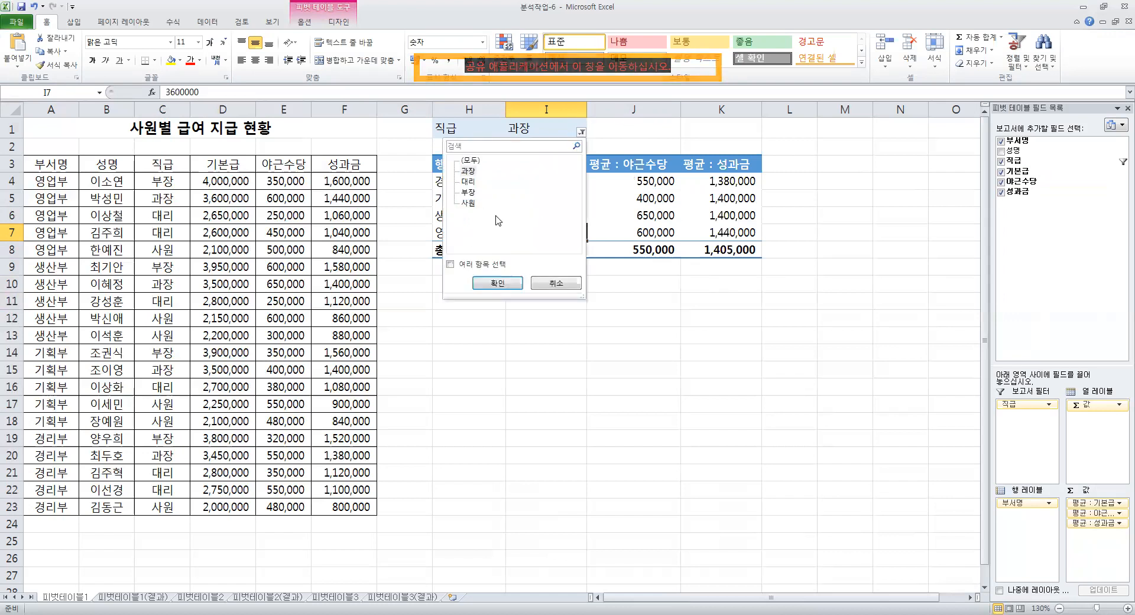
click(468, 181)
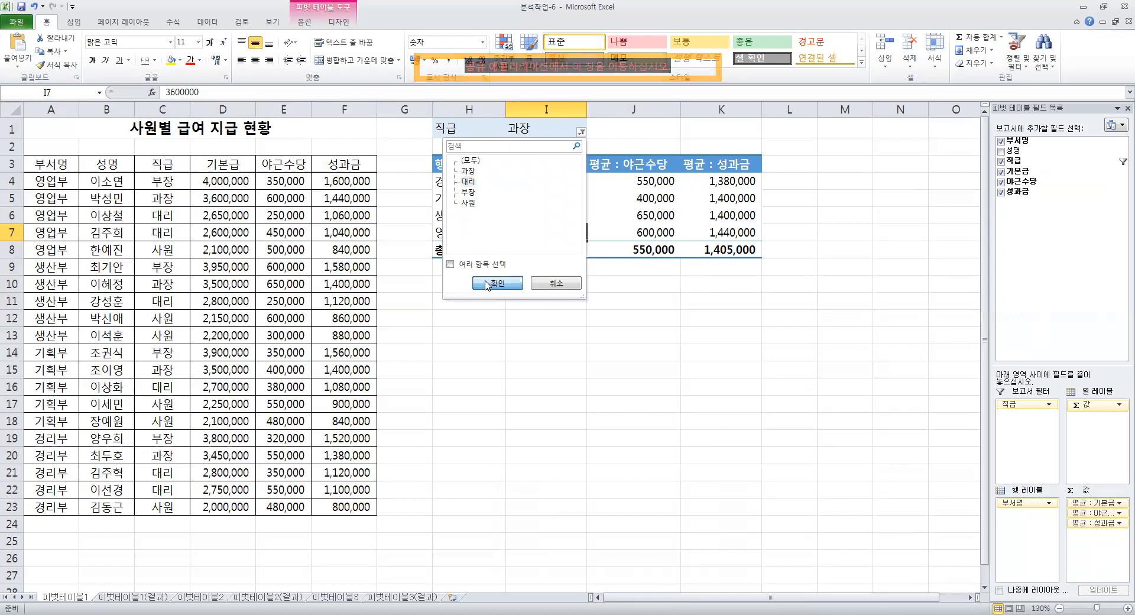
click(487, 284)
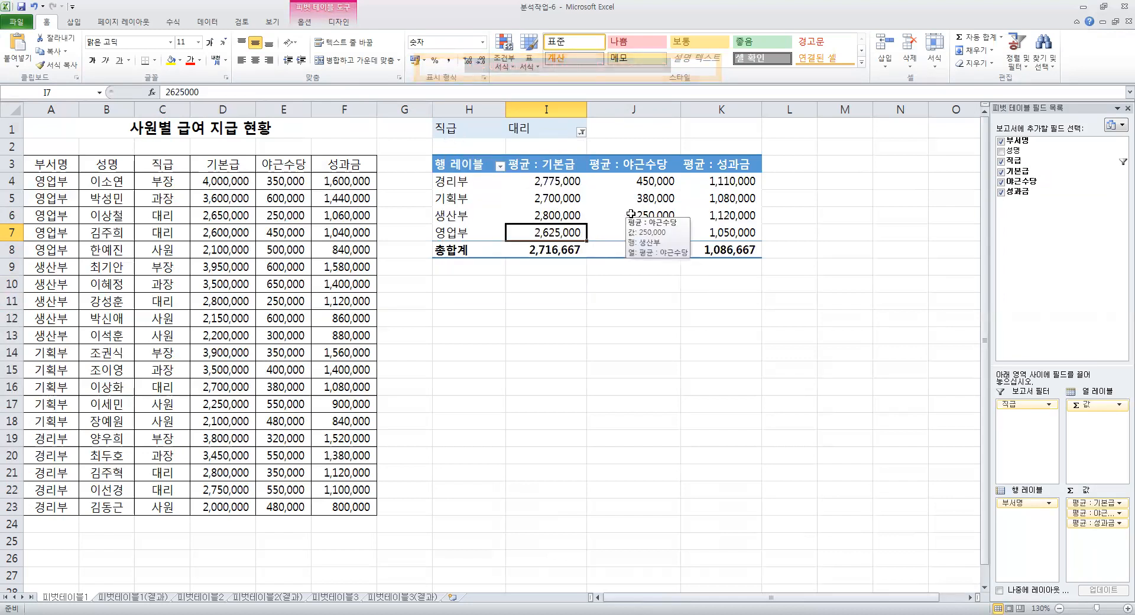
click(458, 163)
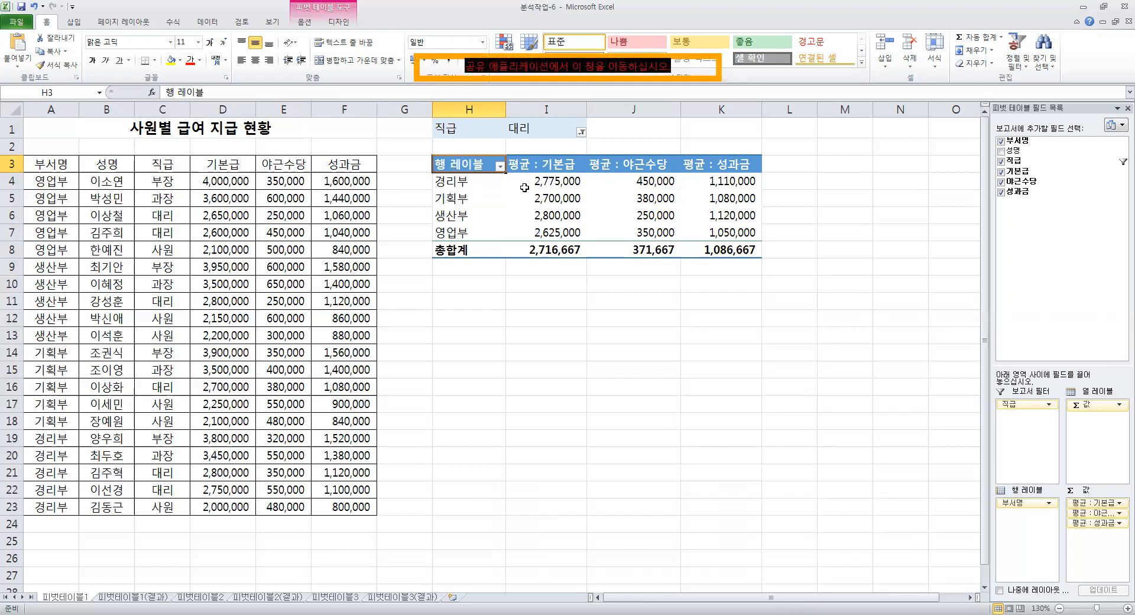
mouse_move(527, 199)
drag(464, 135, 760, 295)
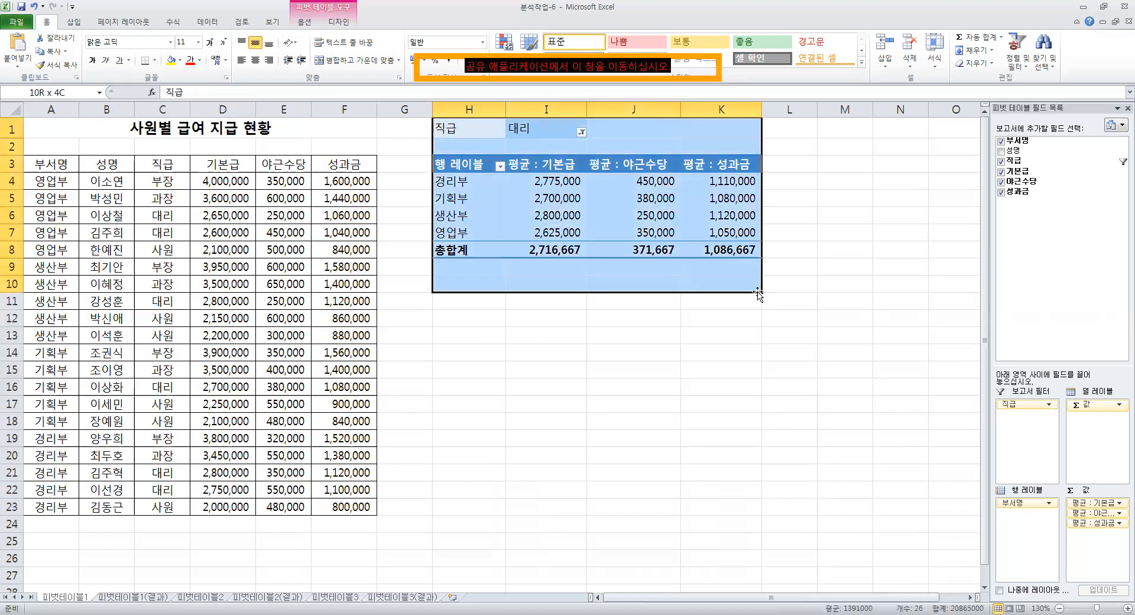
click(790, 331)
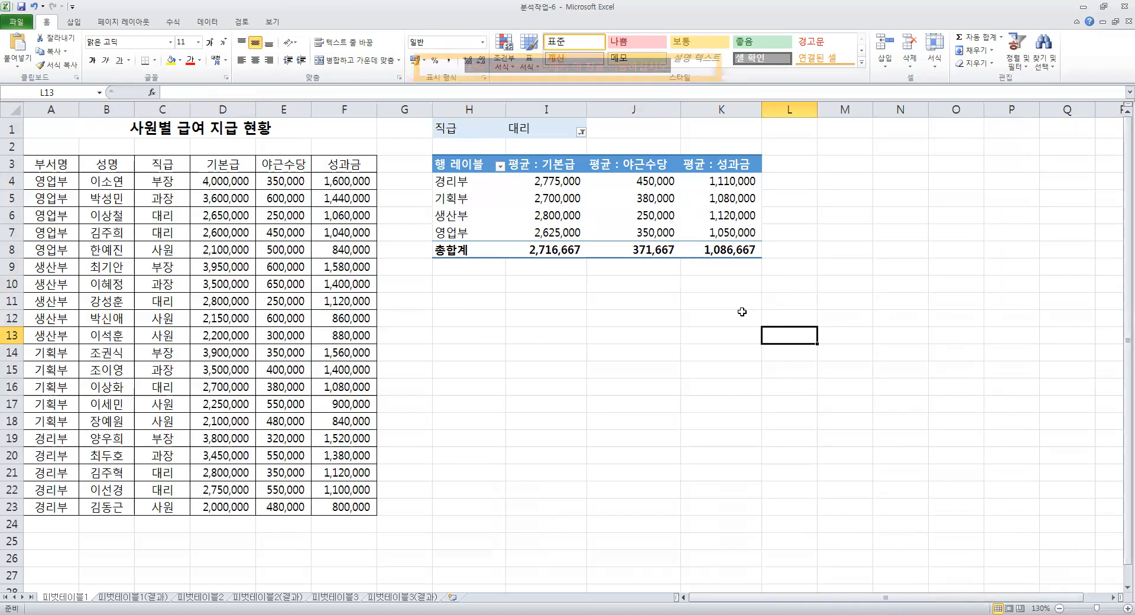
click(683, 212)
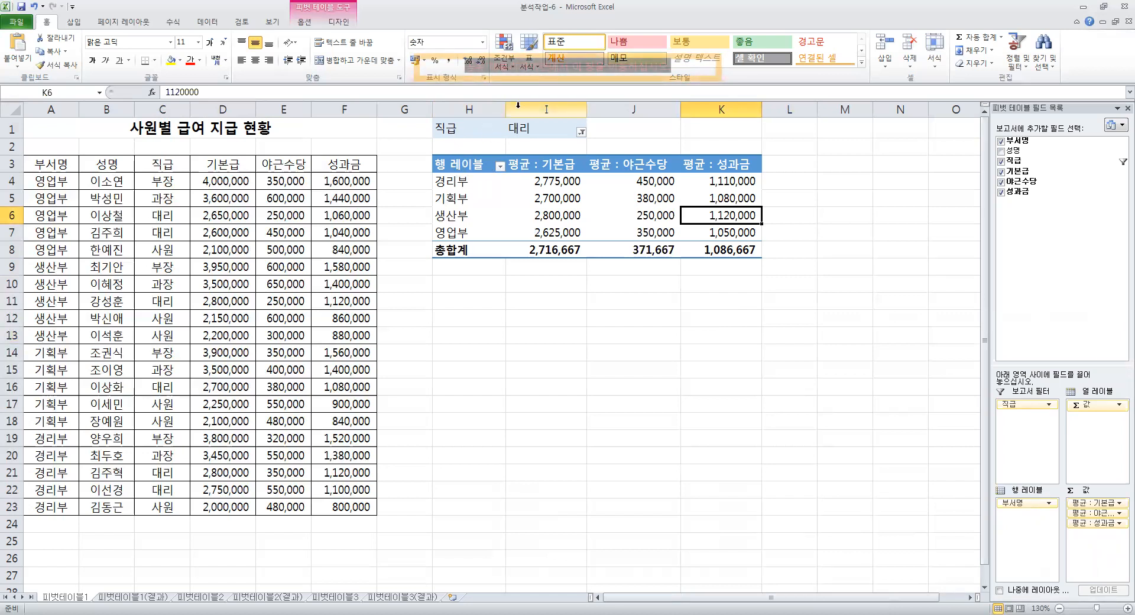
click(466, 165)
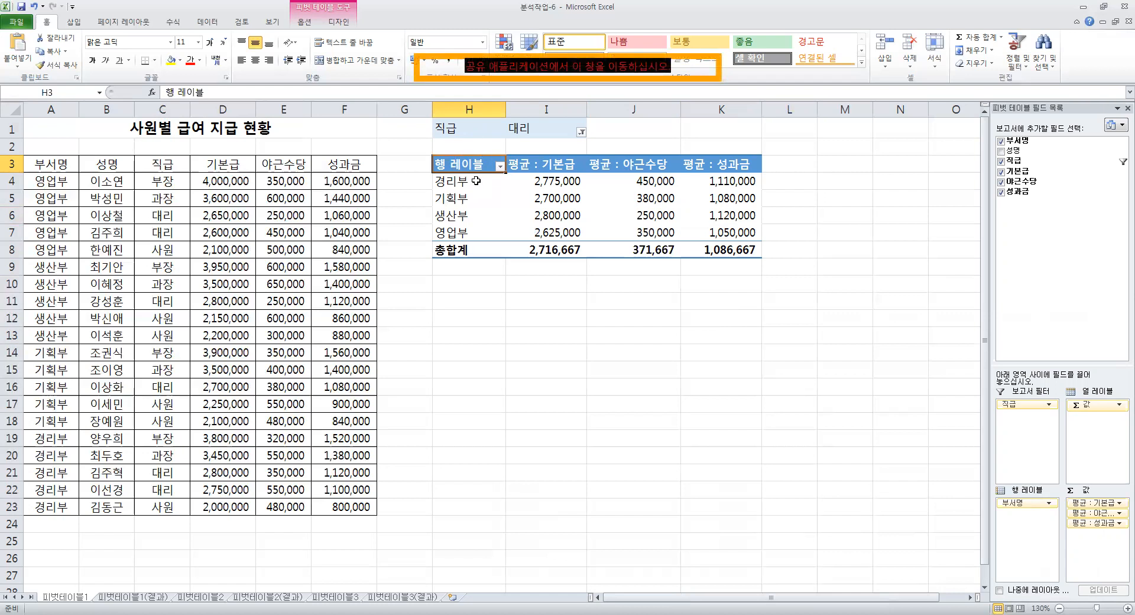
click(446, 214)
click(485, 233)
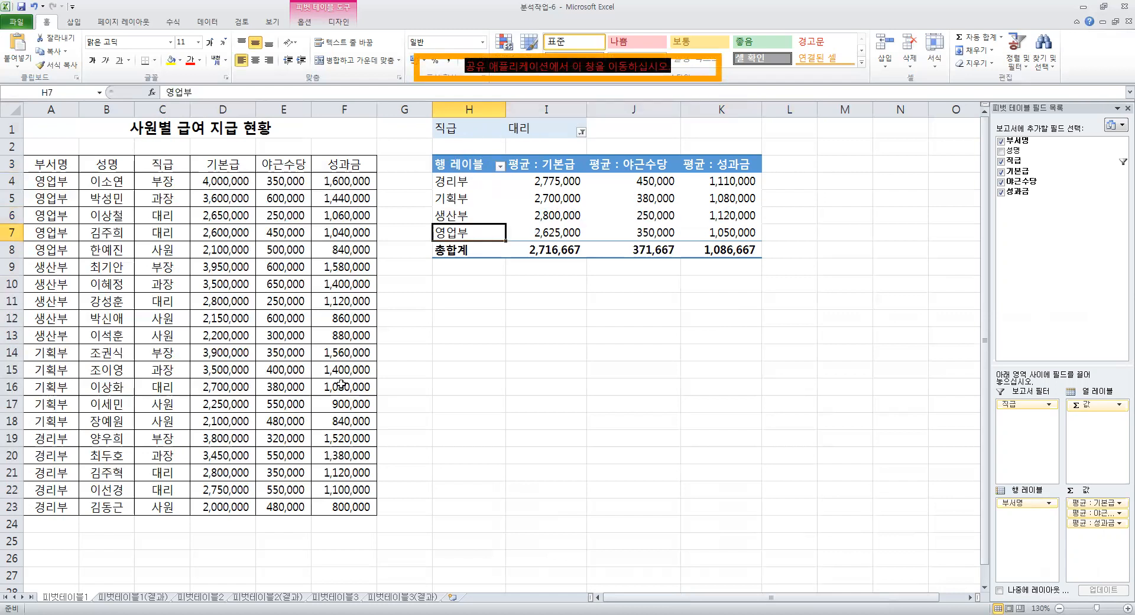
Open the 피벗테이블2 sheet and select the 고객 예금 현황 data range A3:F16 including its headers
click(200, 597)
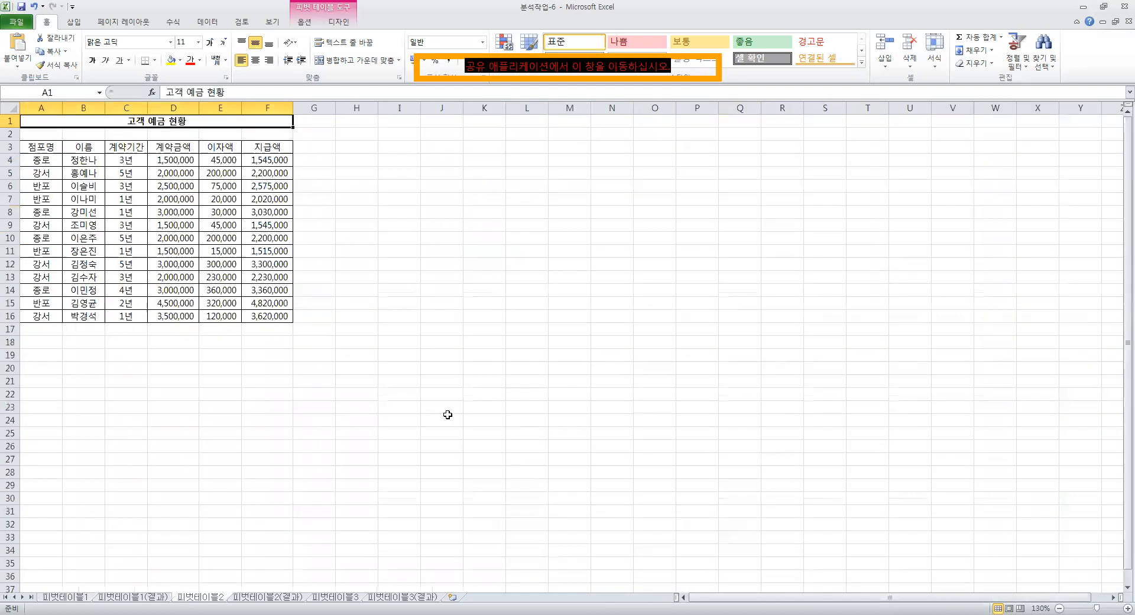
scroll(482, 386, up, 3)
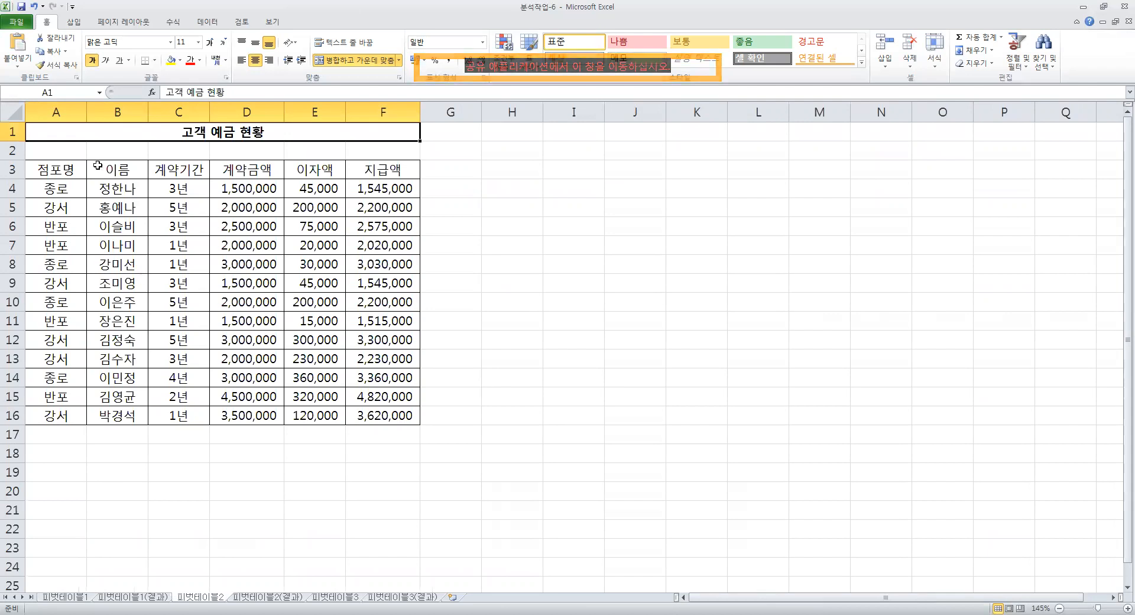
drag(35, 170, 378, 411)
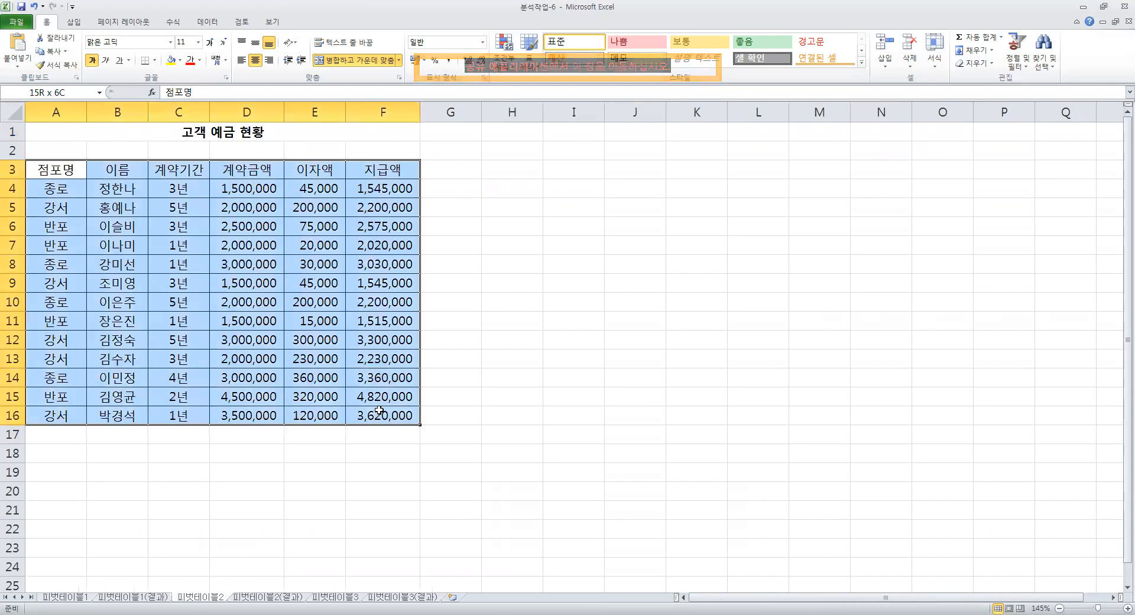
click(345, 334)
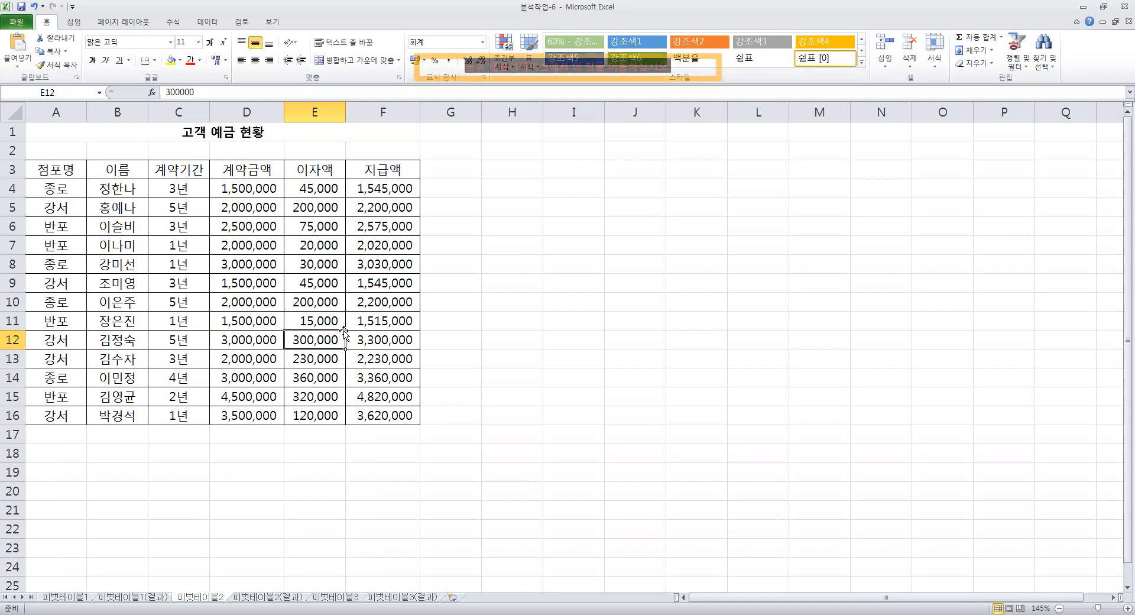
click(297, 301)
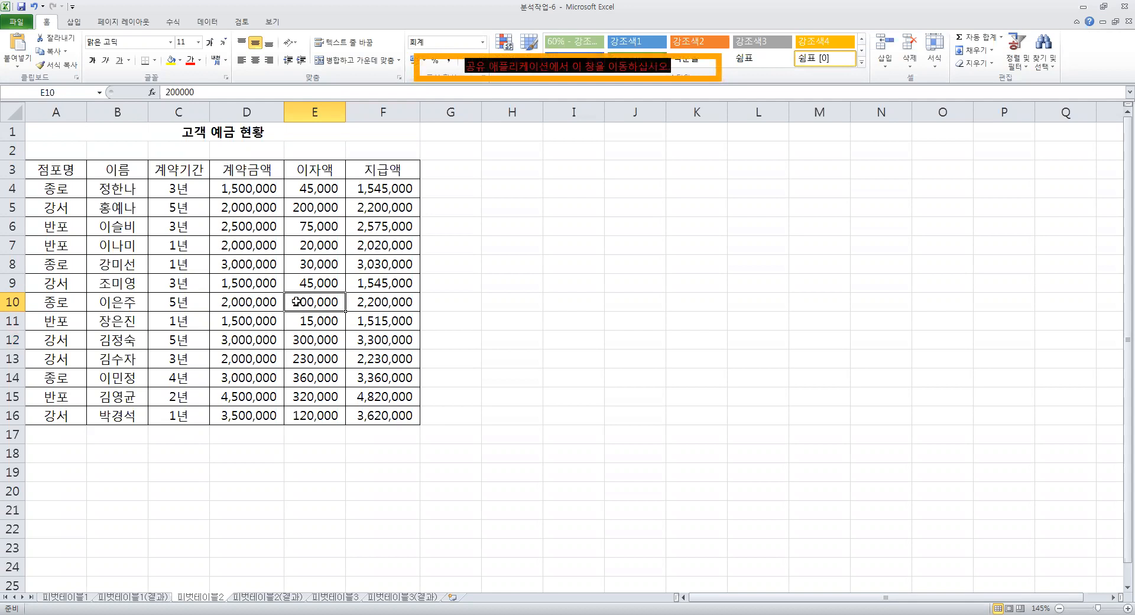
drag(72, 172, 372, 413)
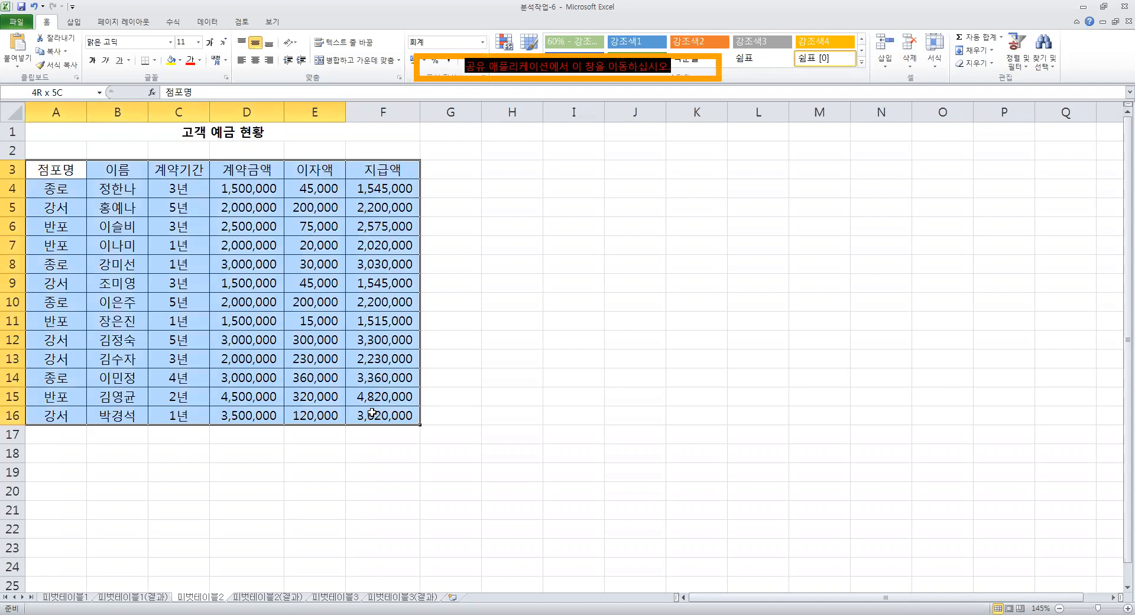
Look at the 임금명세표 data on the 피벗테이블3 sheet, and return to the 피벗테이블2 sheet
click(349, 597)
click(62, 277)
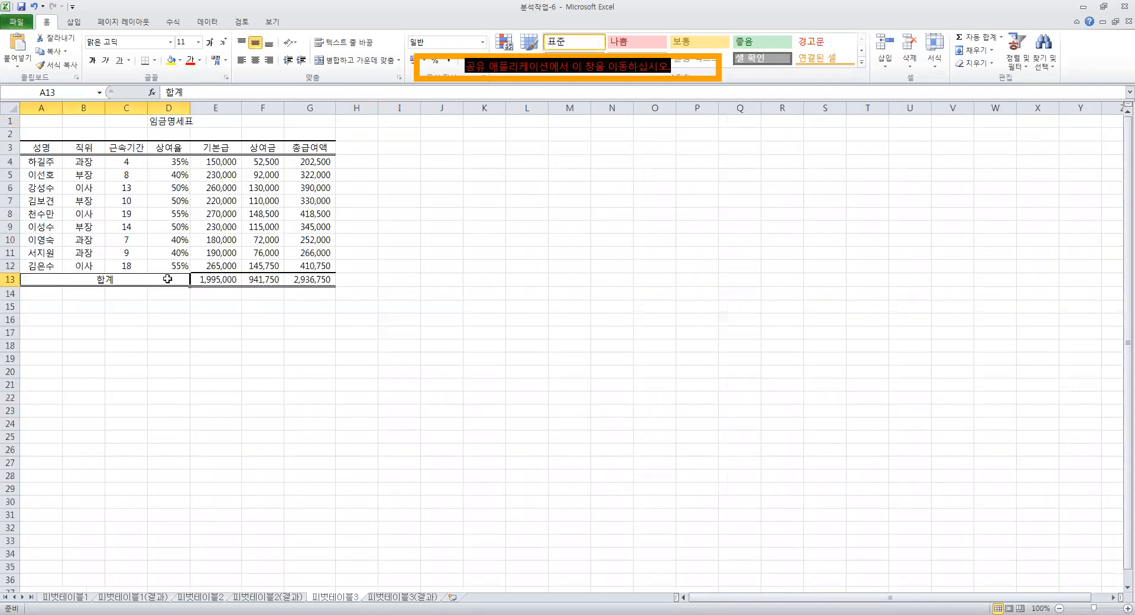
click(201, 597)
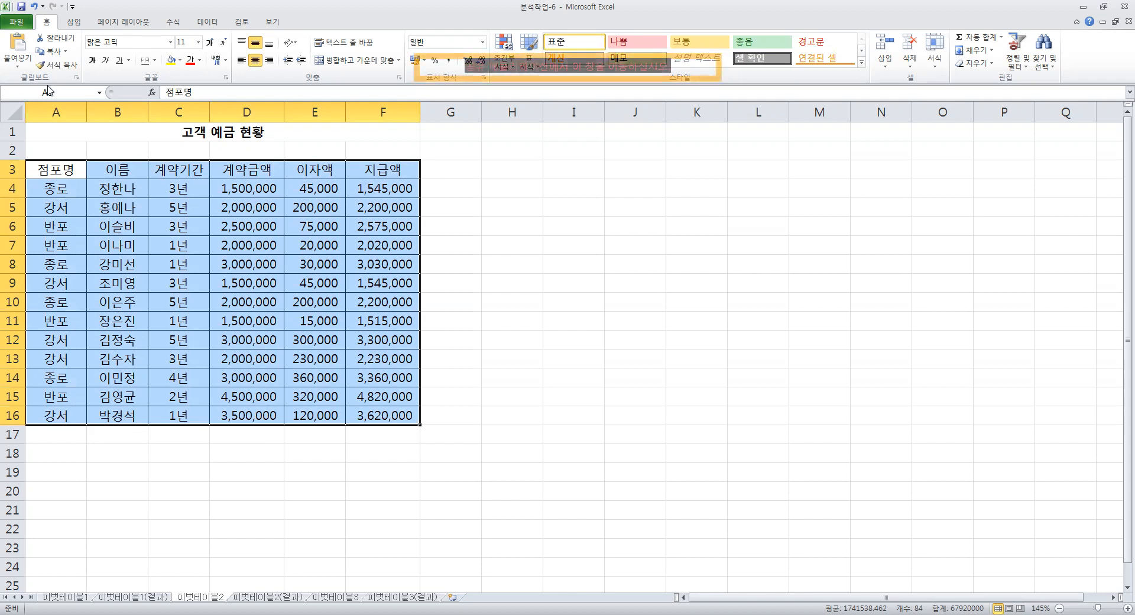
Insert a pivot table from A3:F16 of the 피벗테이블2 sheet, placed on the existing worksheet at cell H3
click(74, 21)
click(23, 70)
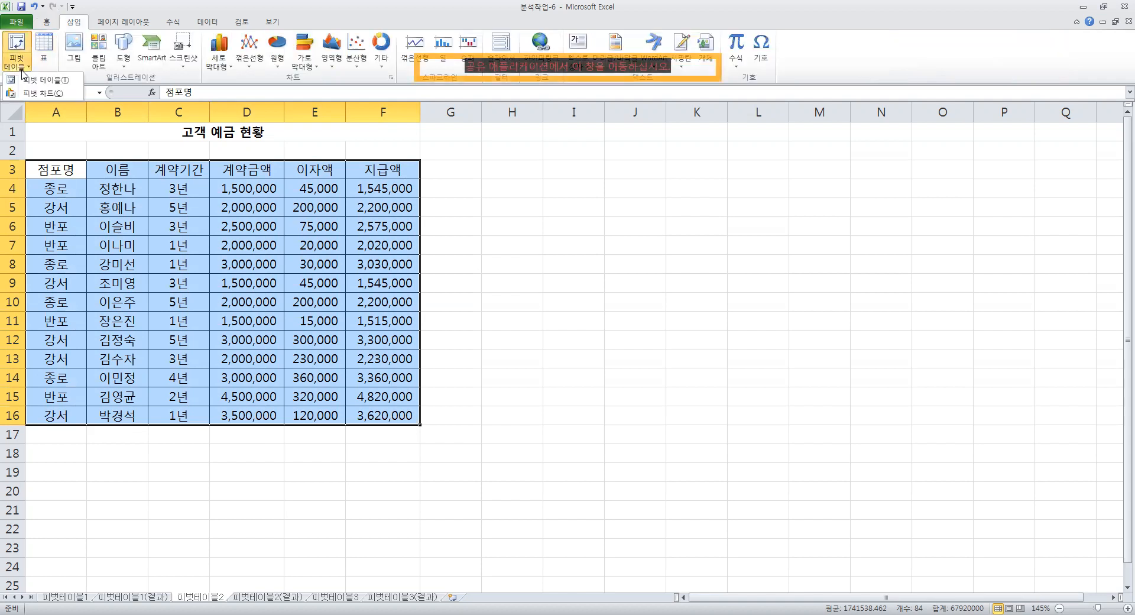
click(25, 79)
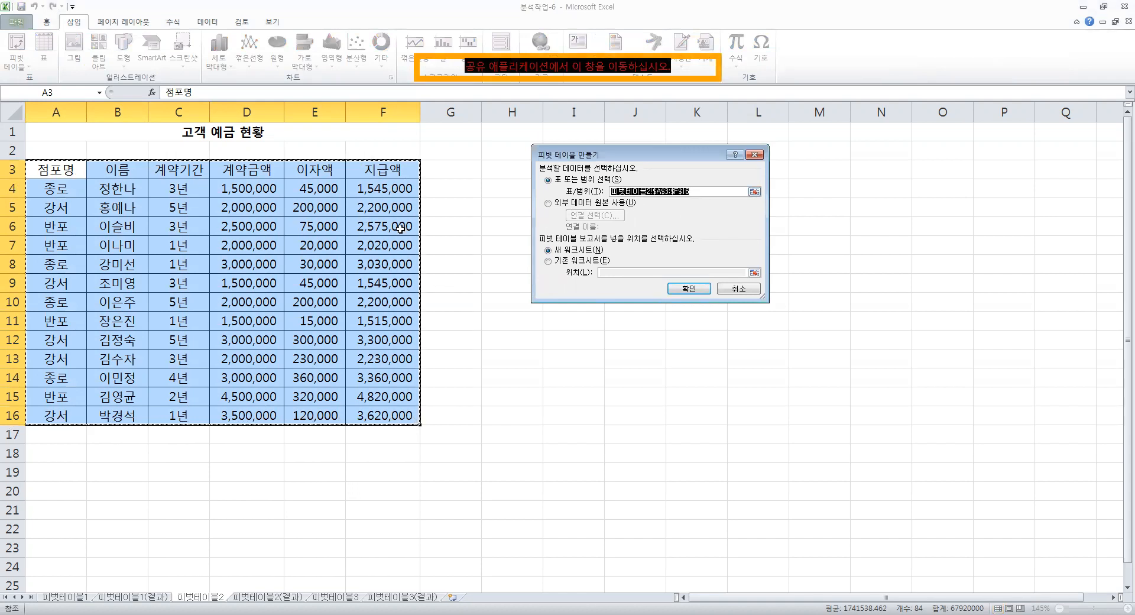
click(576, 261)
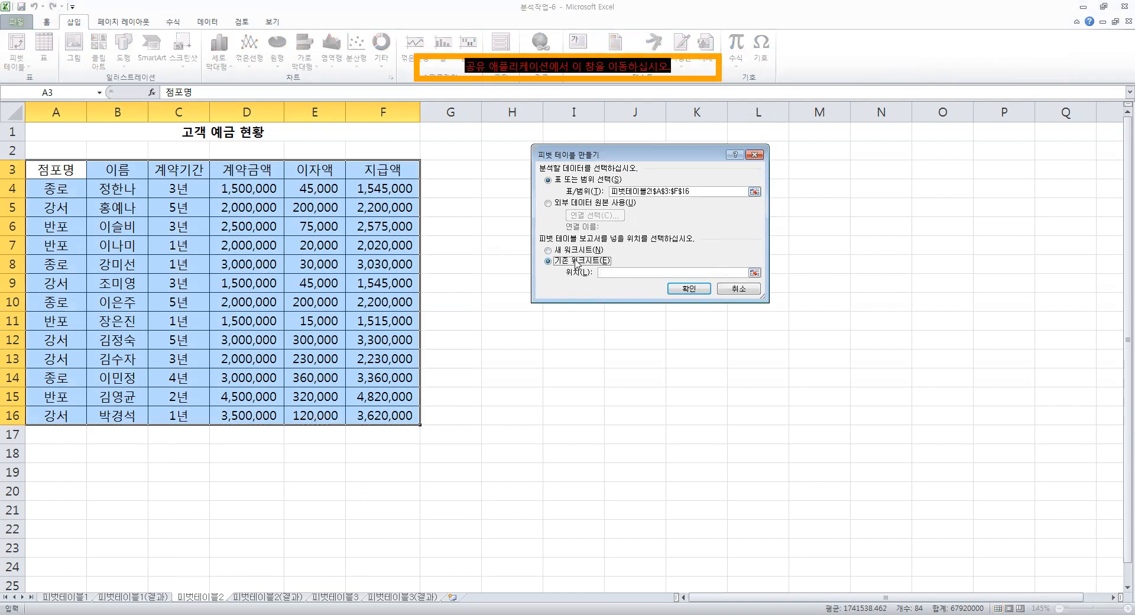
click(620, 272)
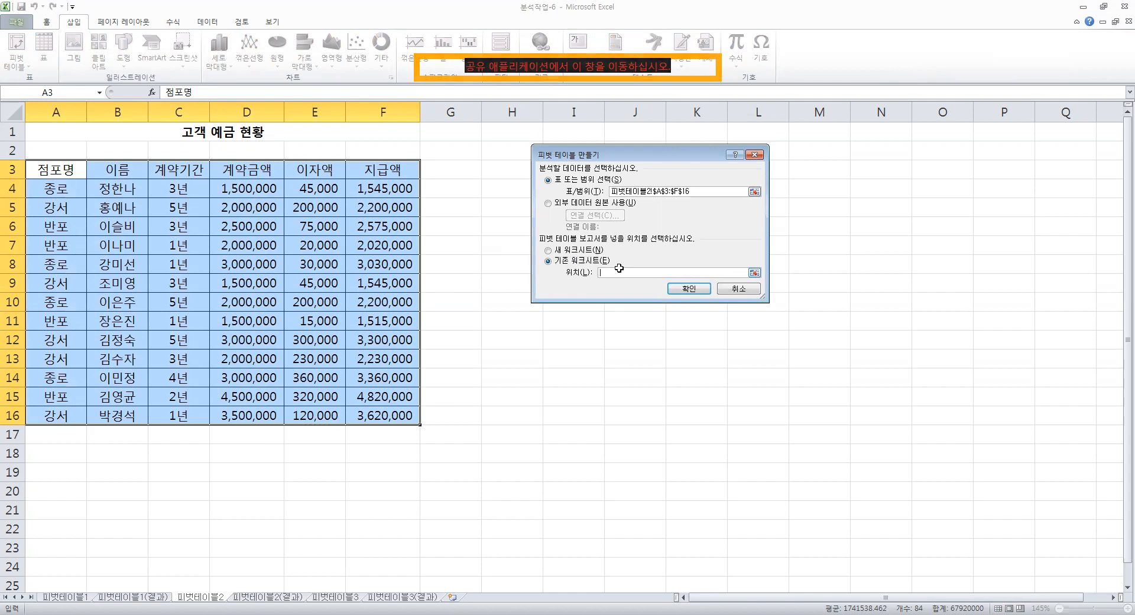
click(511, 166)
click(702, 294)
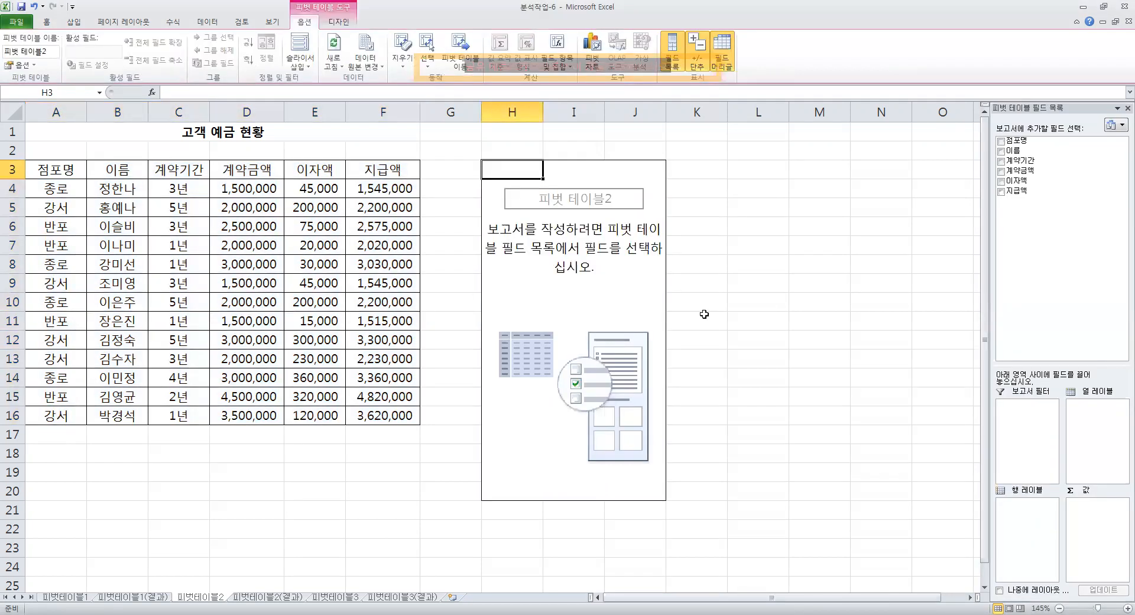
Lay out the new pivot table with 이름 as report filter, 계약기간 as row label and 점포명 as column label
drag(1020, 156, 1031, 425)
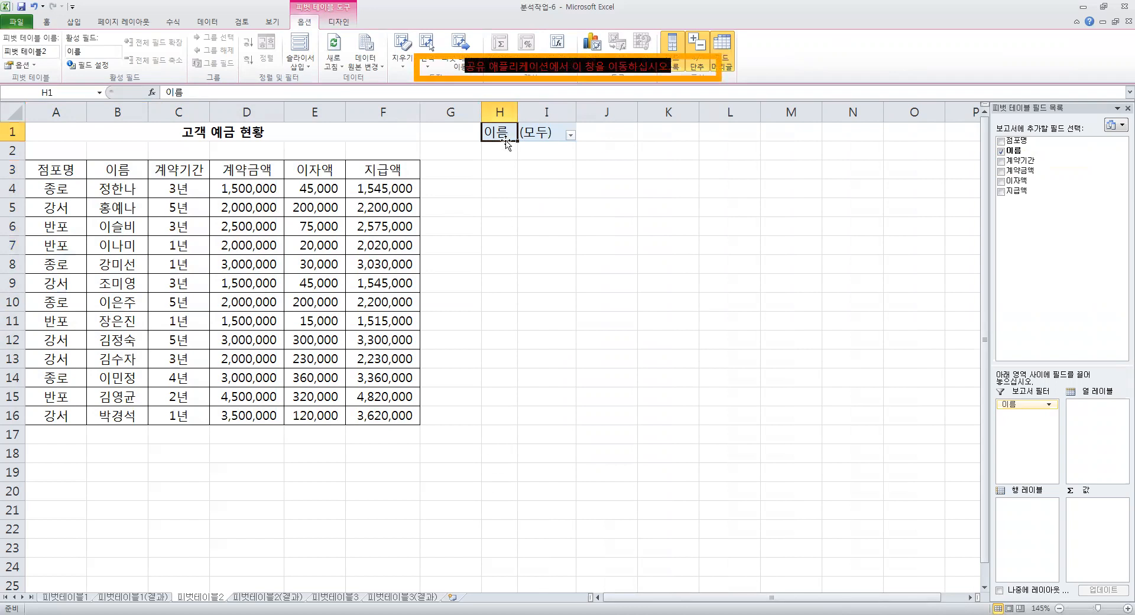
drag(1018, 161, 1022, 519)
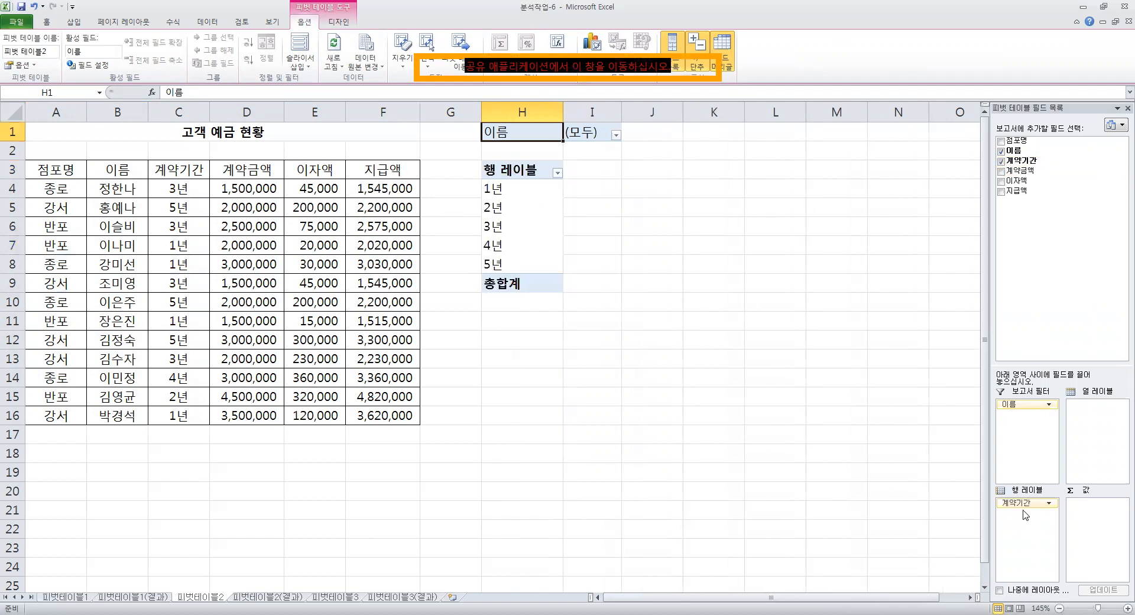
drag(1018, 140, 1101, 446)
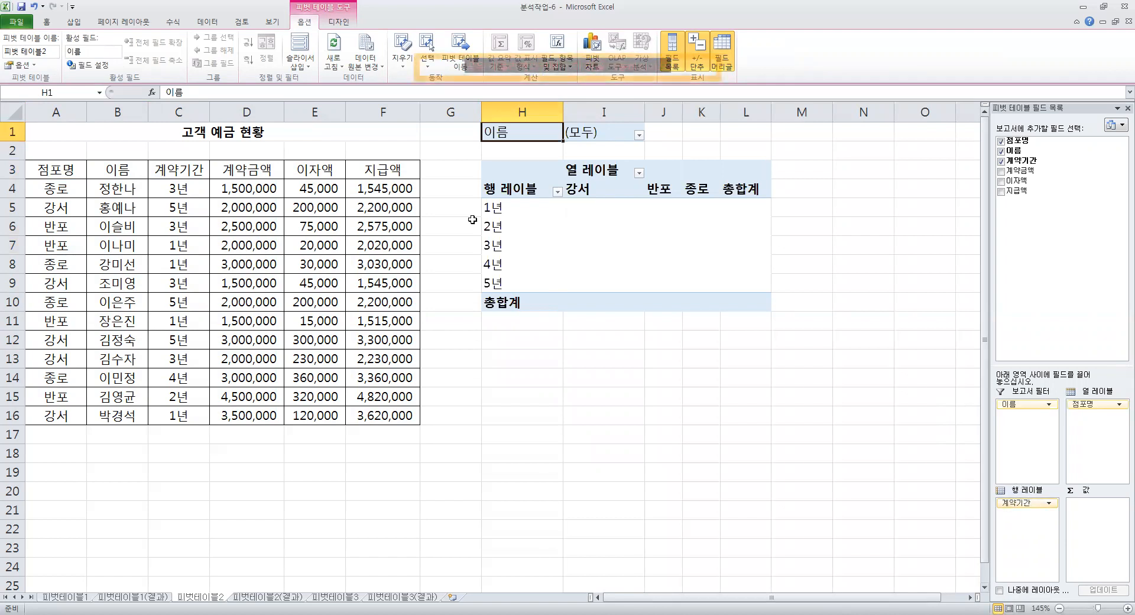
click(518, 111)
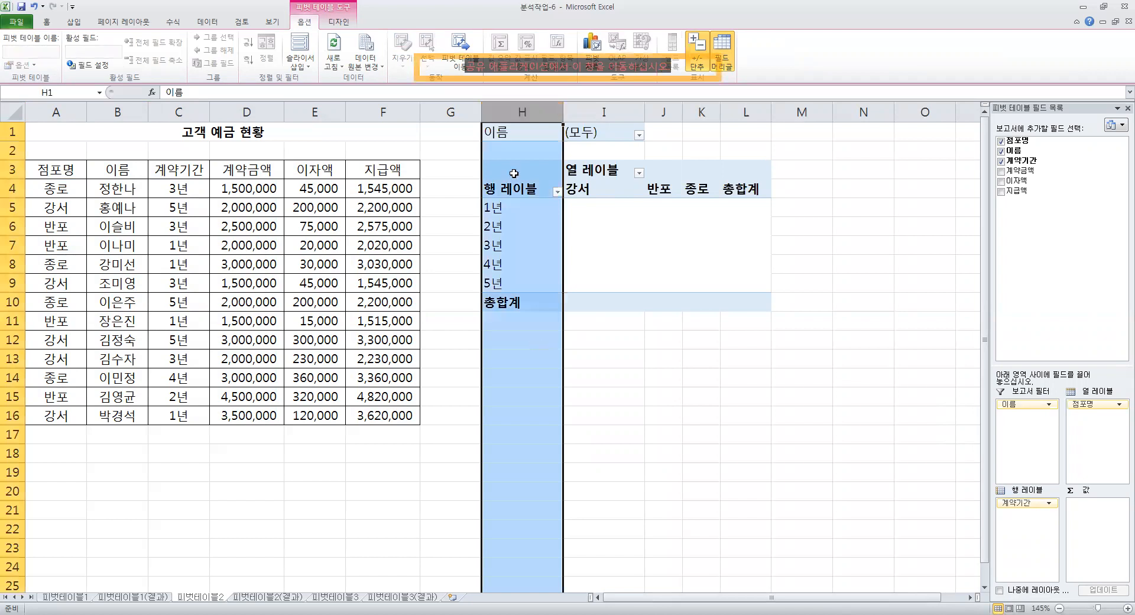
click(518, 267)
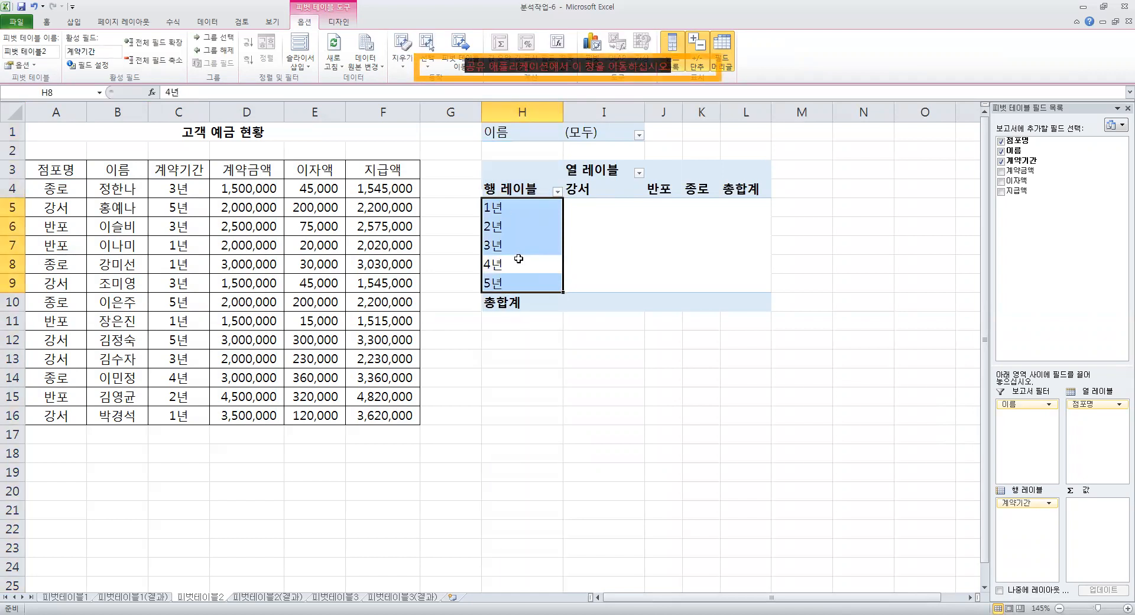
click(529, 114)
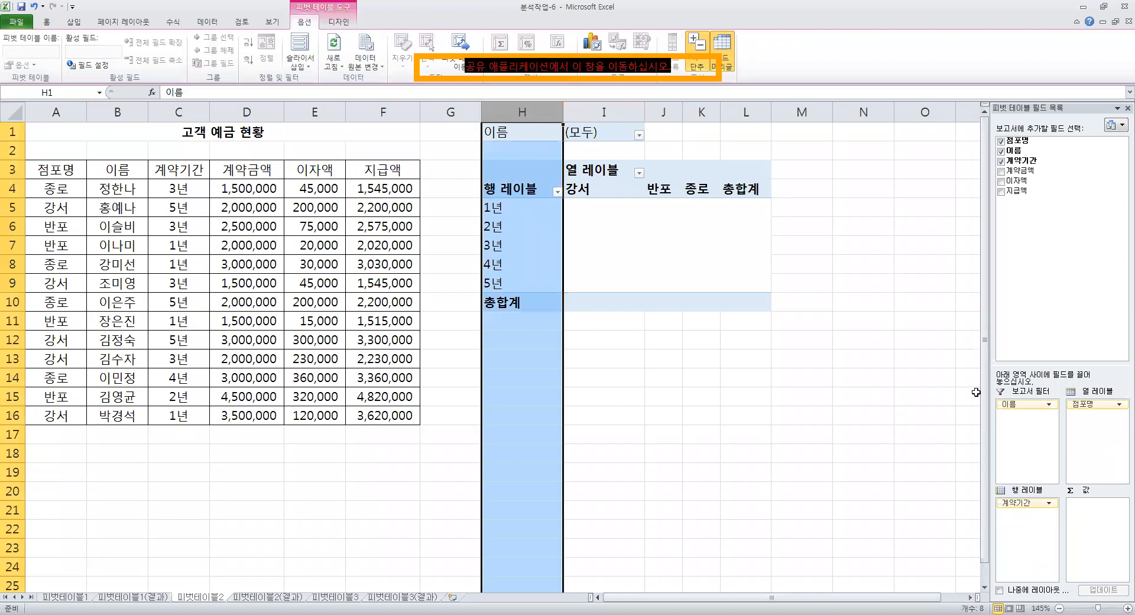
click(603, 189)
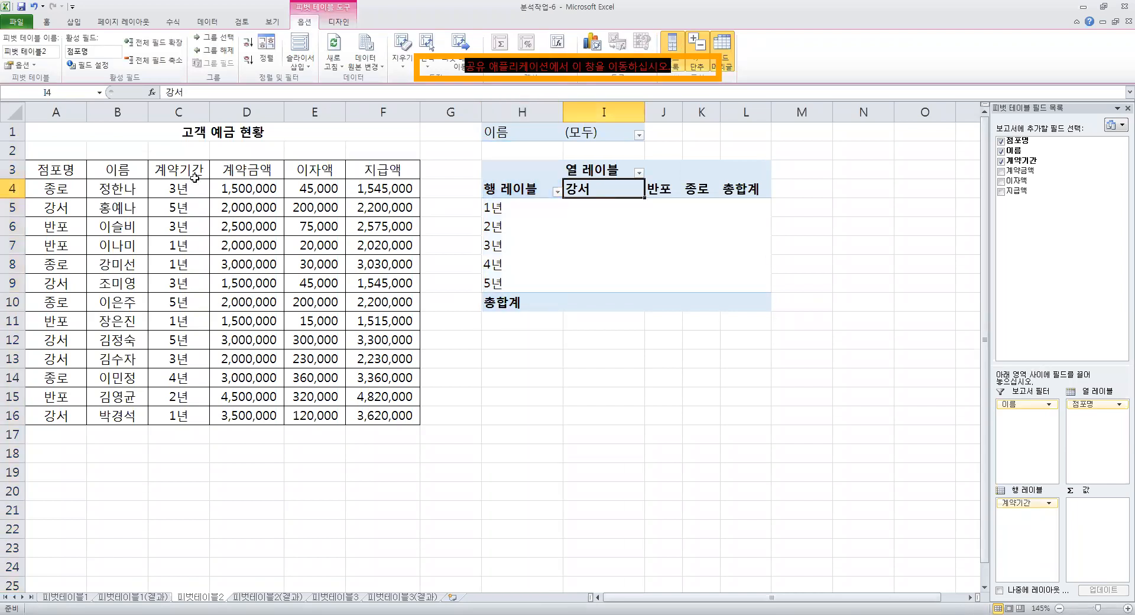
click(13, 189)
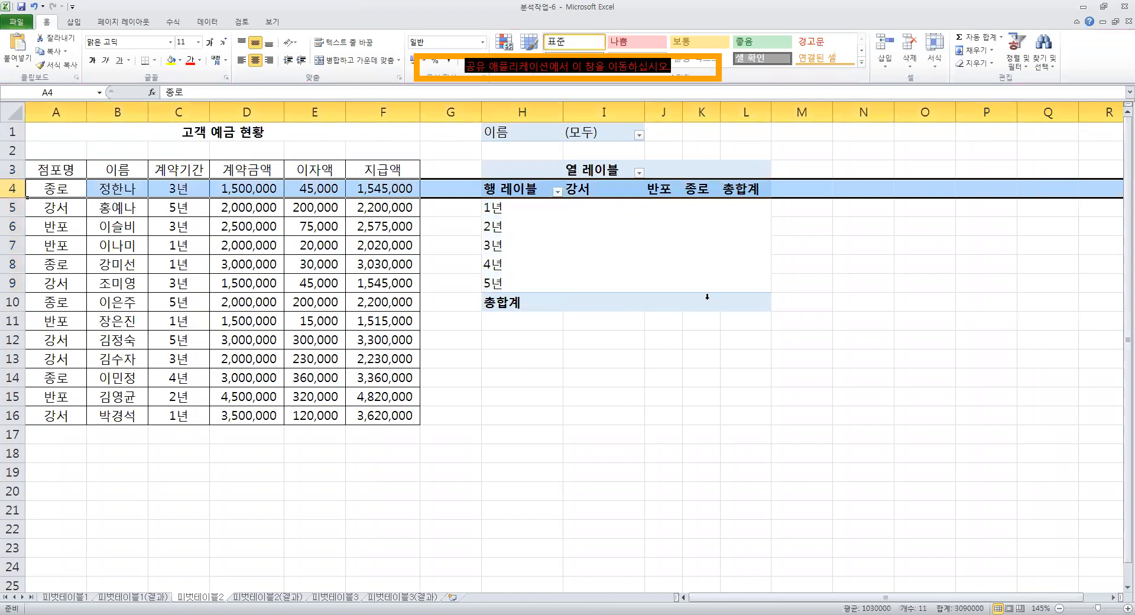
click(570, 254)
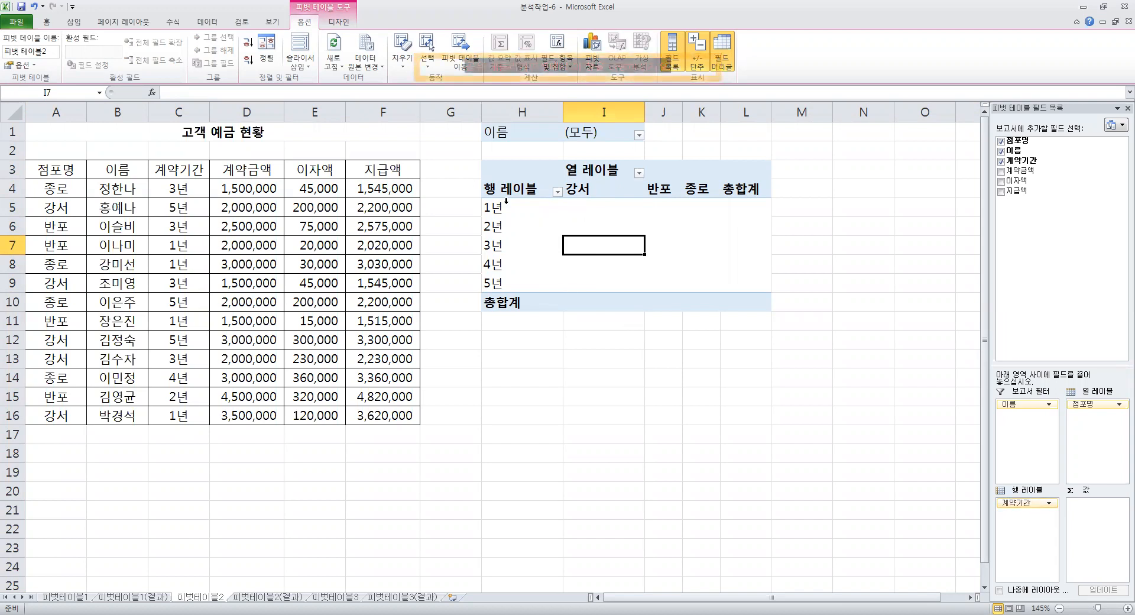
drag(503, 208, 502, 284)
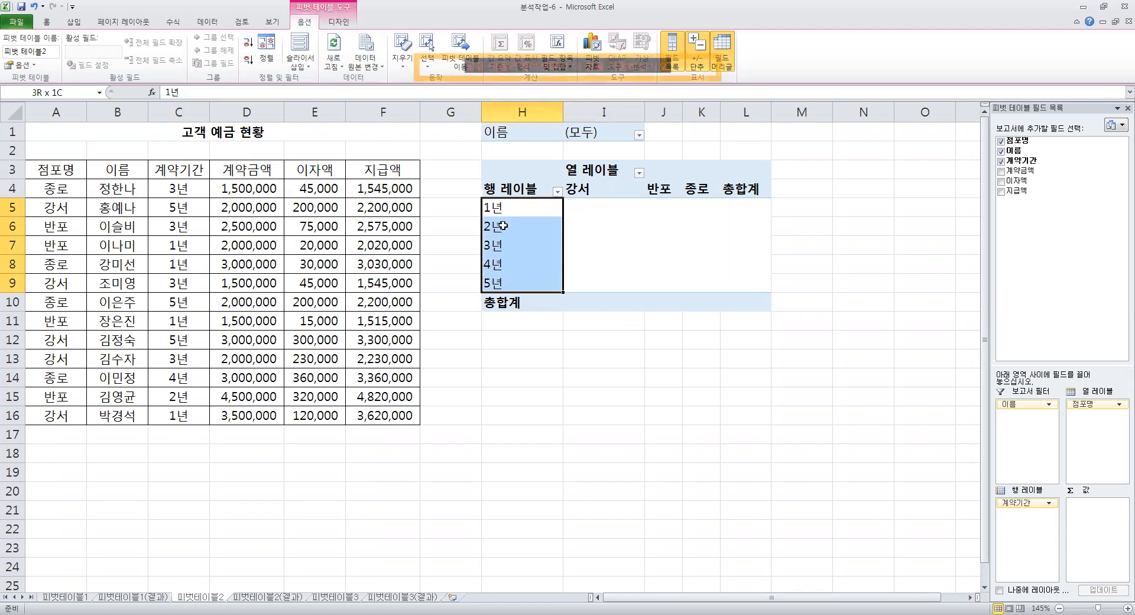
click(507, 109)
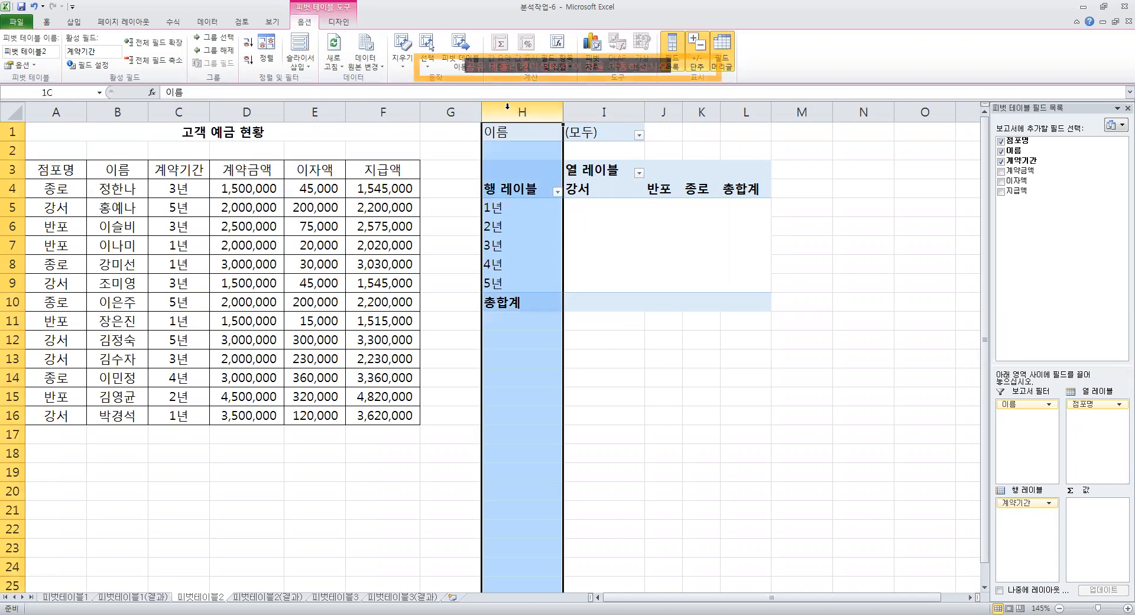
click(632, 189)
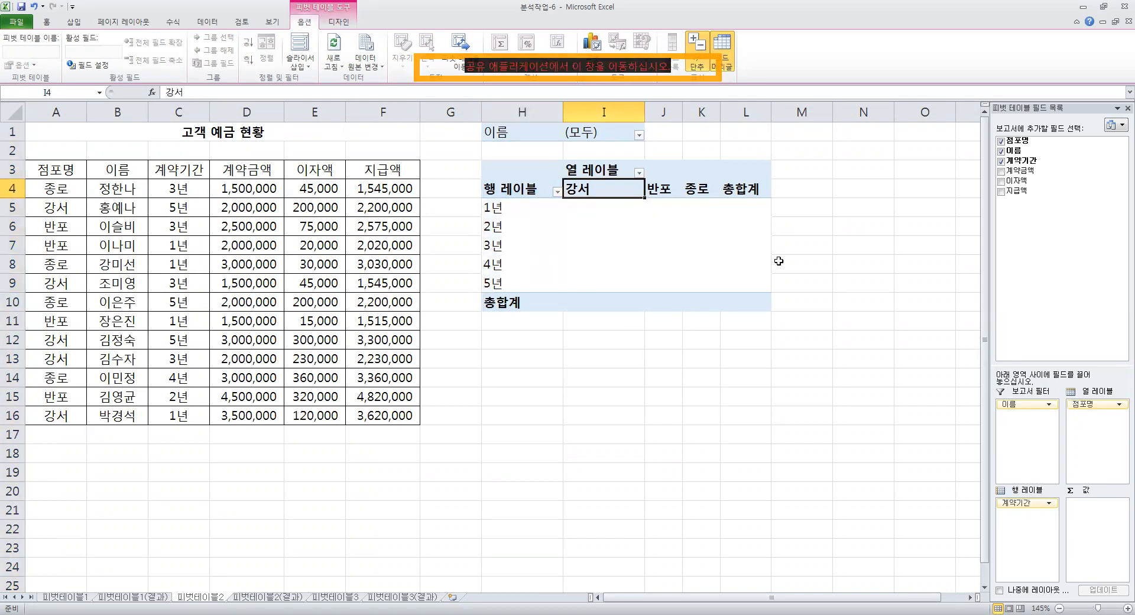
click(25, 181)
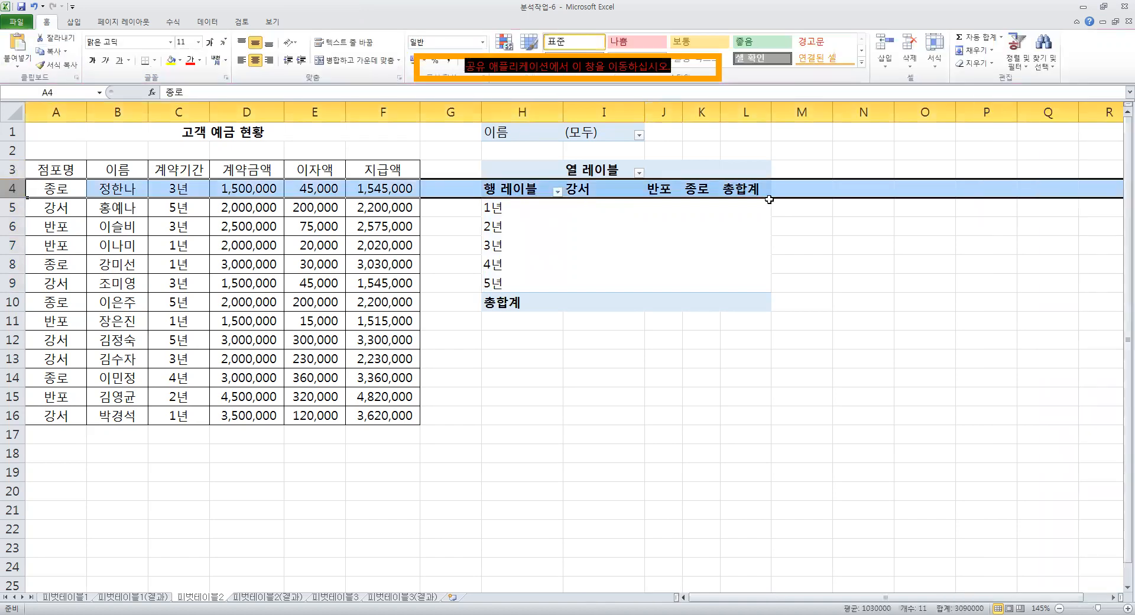
Add 계약금액 and 이자액 as value fields of the pivot table and summarize 계약금액 by 평균
click(616, 223)
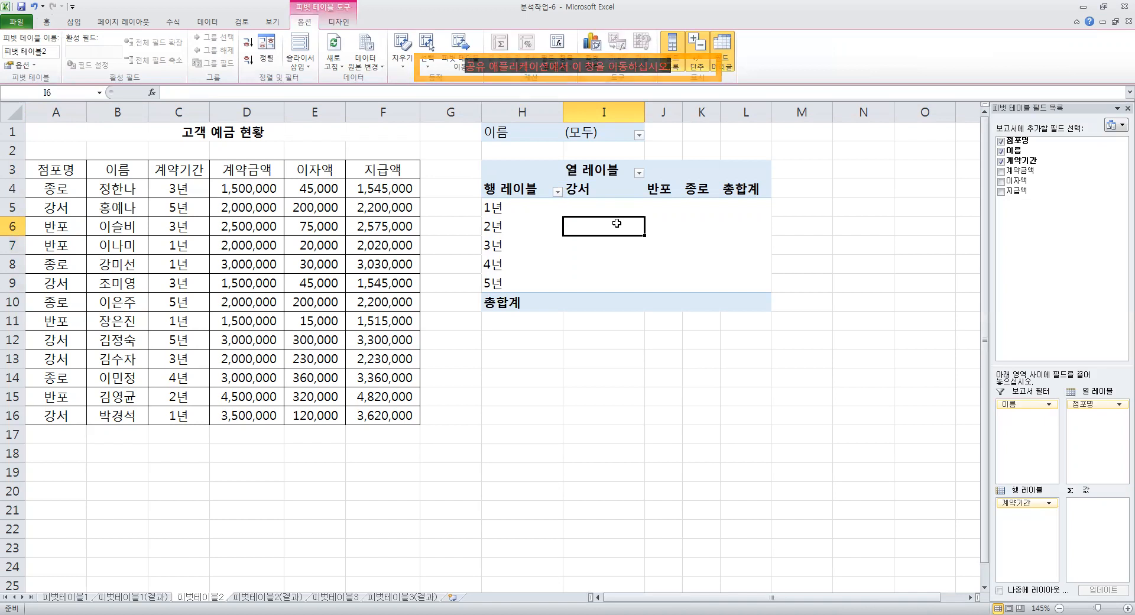
drag(1021, 170, 1103, 529)
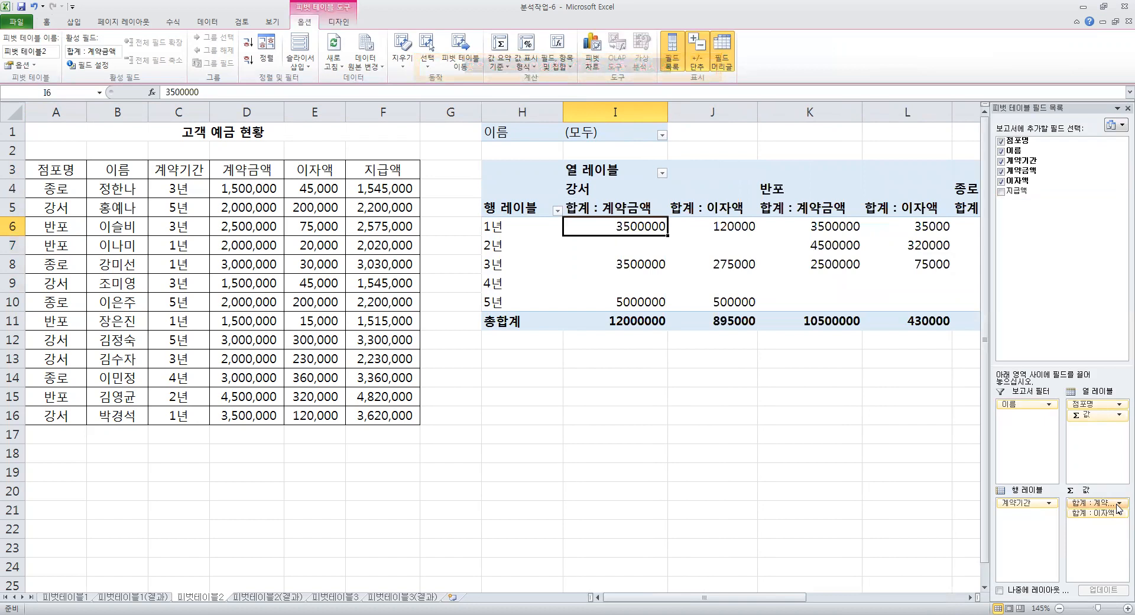
click(1090, 502)
click(1088, 492)
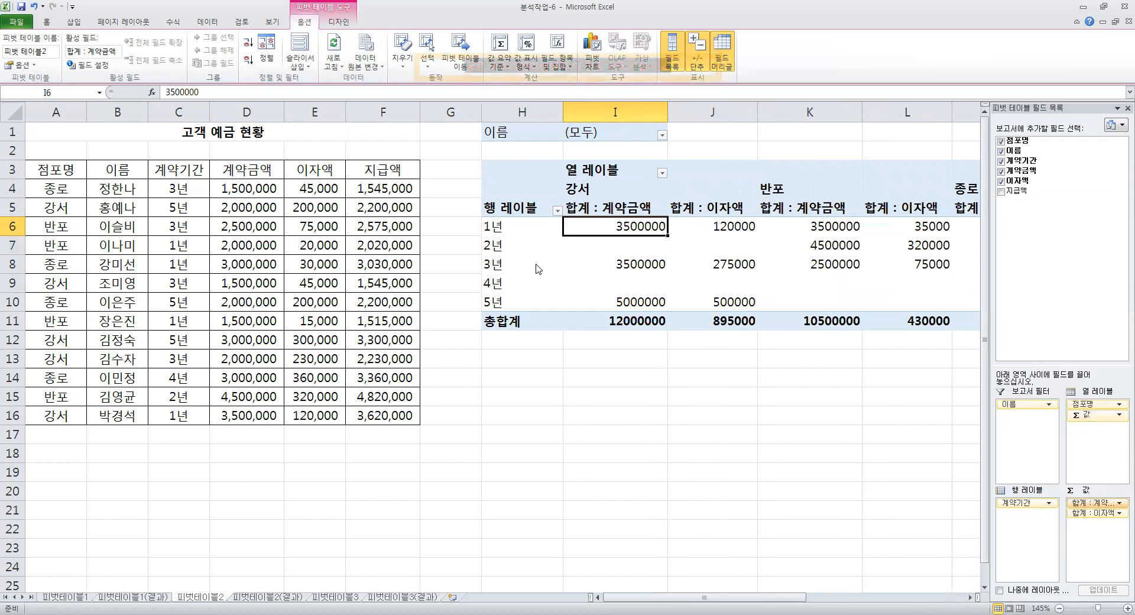
click(567, 247)
click(696, 299)
Summarize the 이자액 value field by 평균 in its value field settings
click(1118, 513)
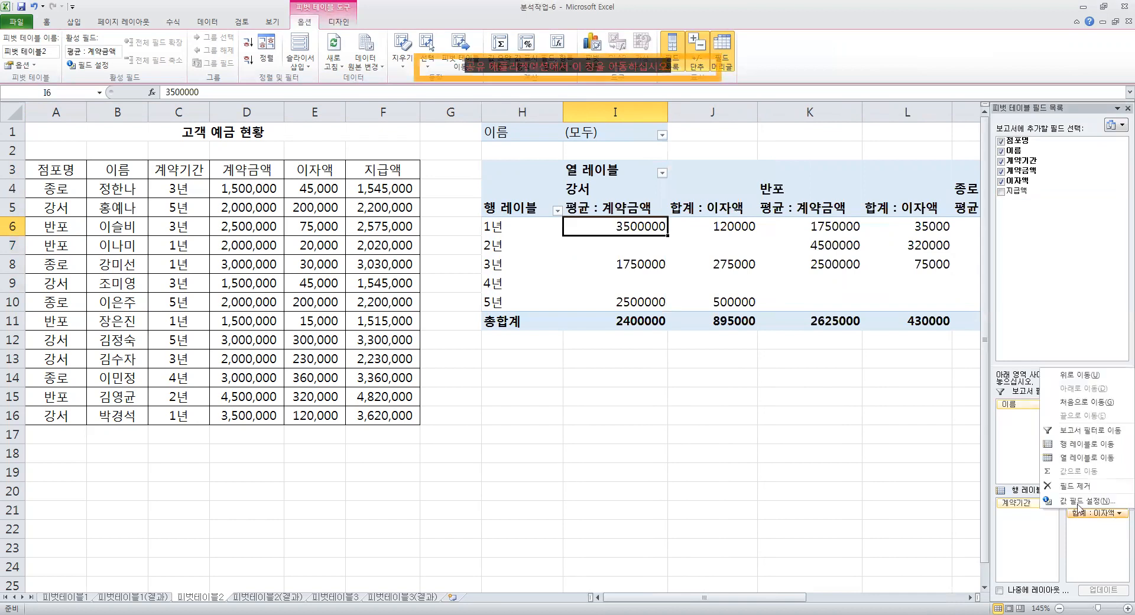
click(1068, 504)
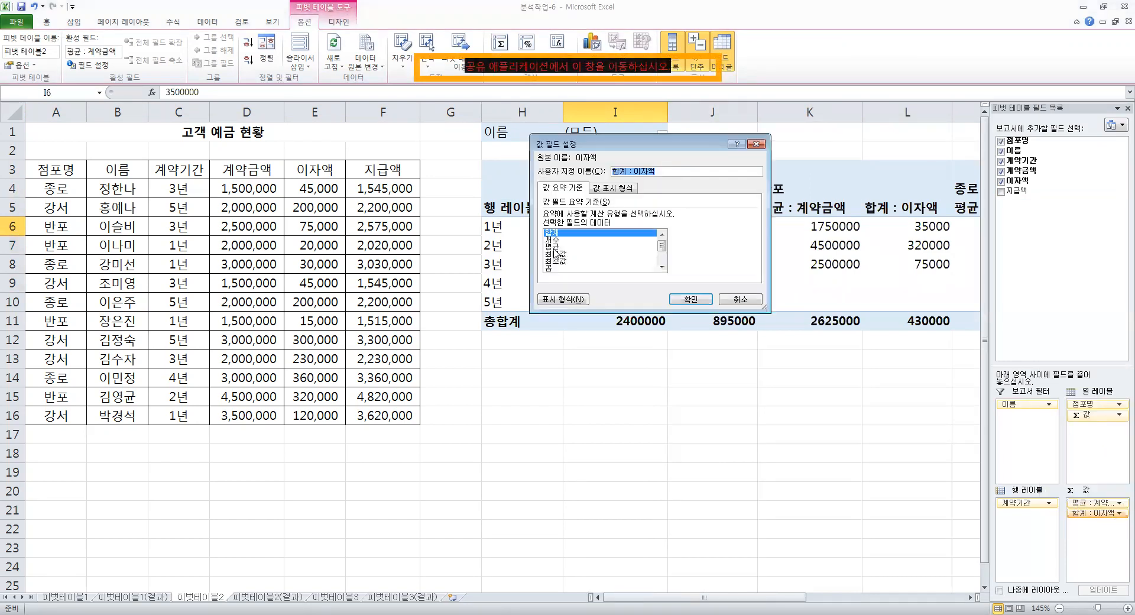
click(557, 247)
click(692, 299)
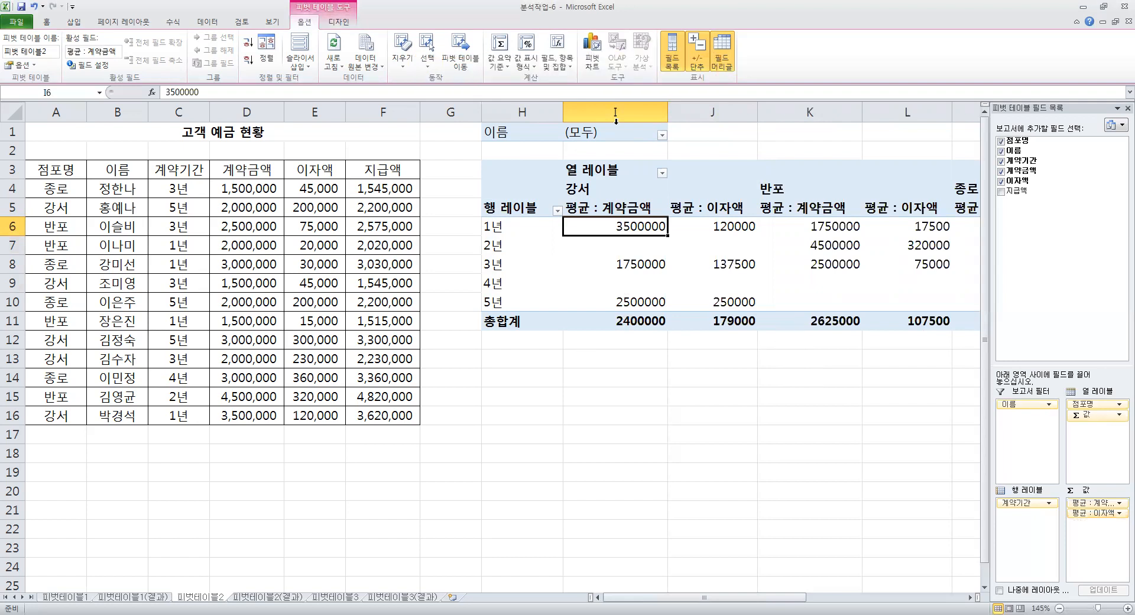
Examine the 총합계 row beneath the 계약금액 and 이자액 averages of each branch
click(615, 112)
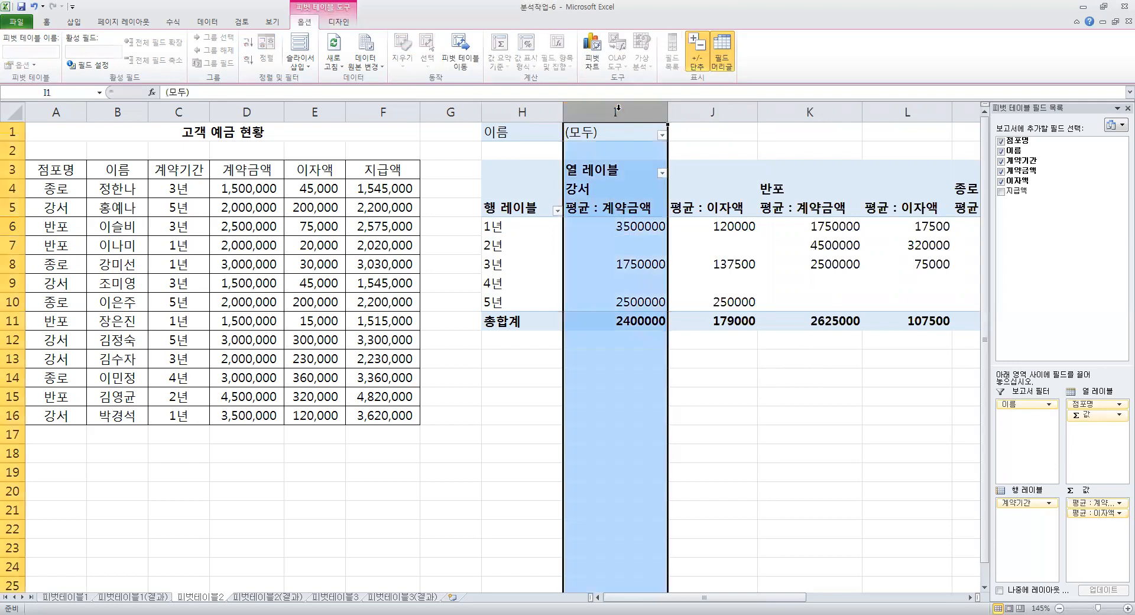
click(623, 321)
drag(711, 320, 807, 321)
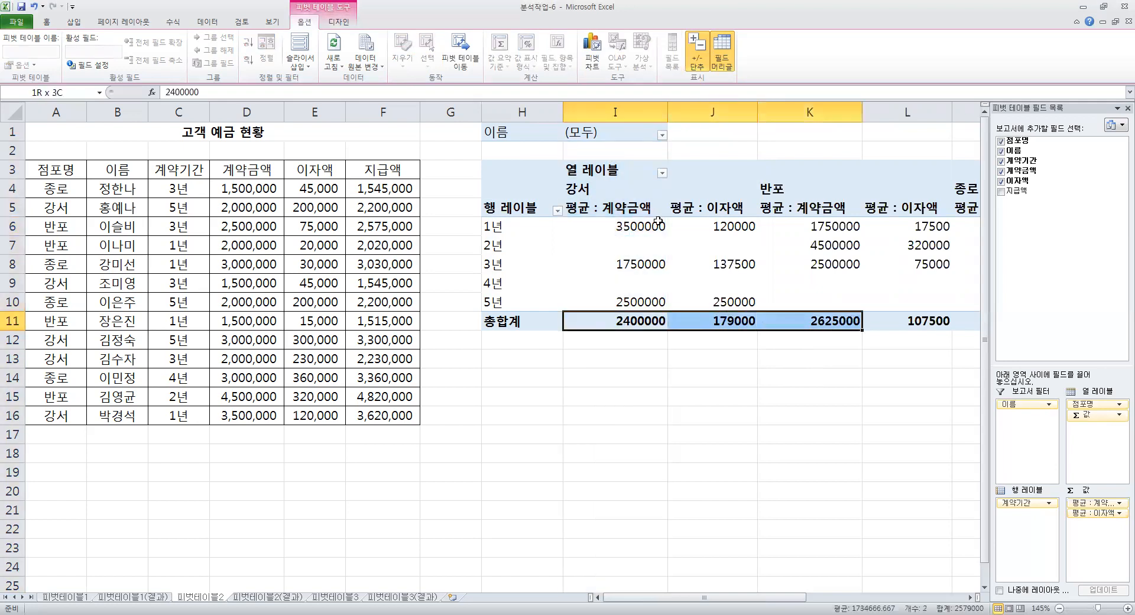
drag(617, 115, 702, 117)
click(702, 117)
click(784, 115)
click(645, 303)
click(637, 318)
click(521, 325)
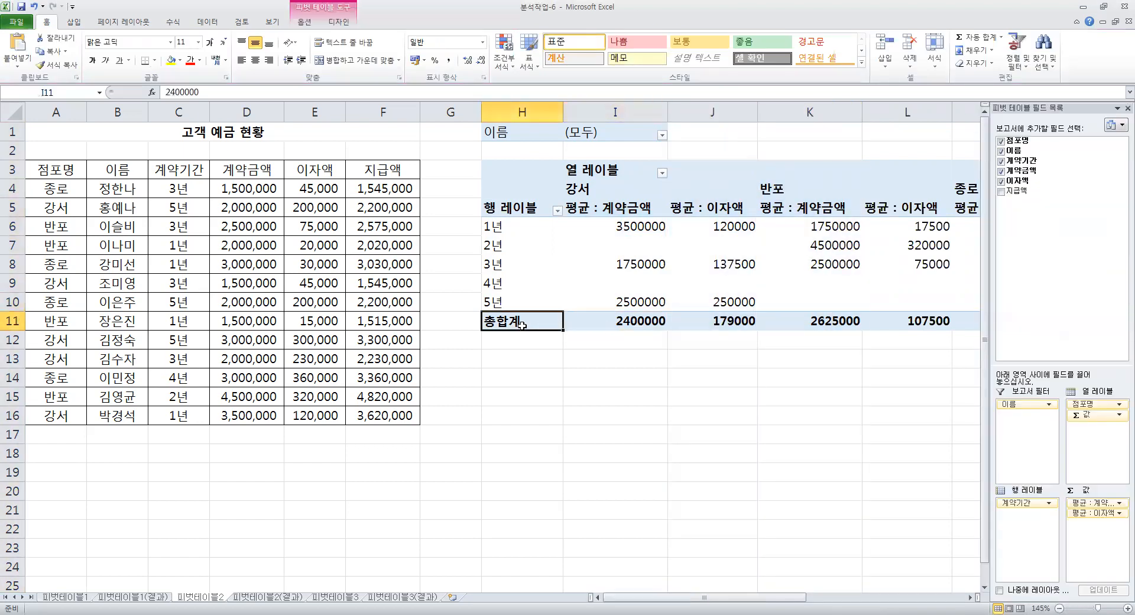
click(23, 321)
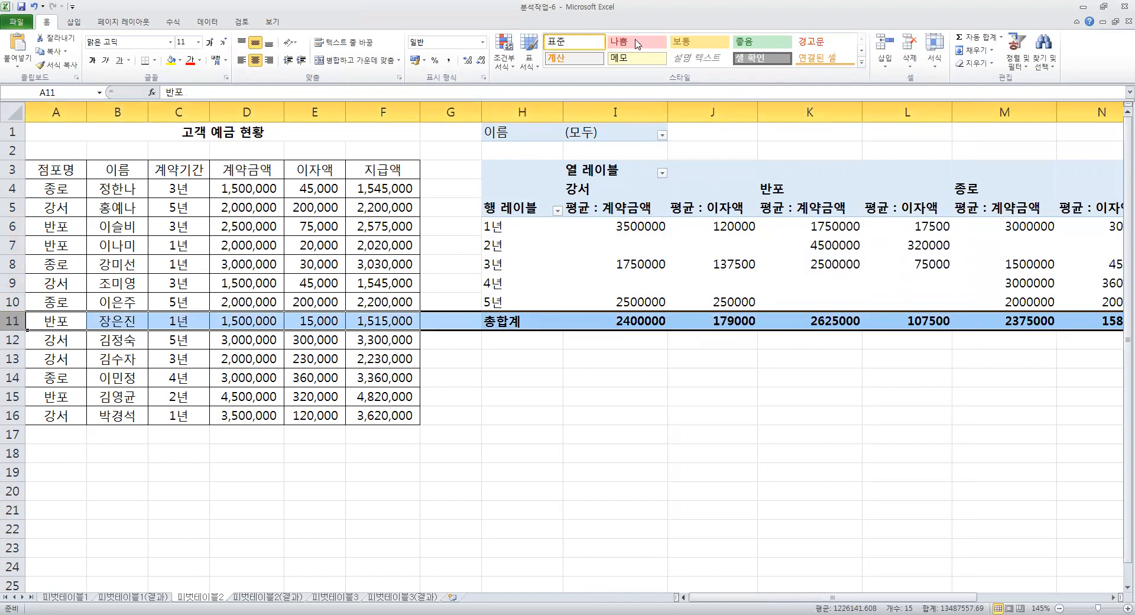
Examine the 전체 평균 columns O and P for 계약금액 and 이자액 in the pivot table
click(712, 282)
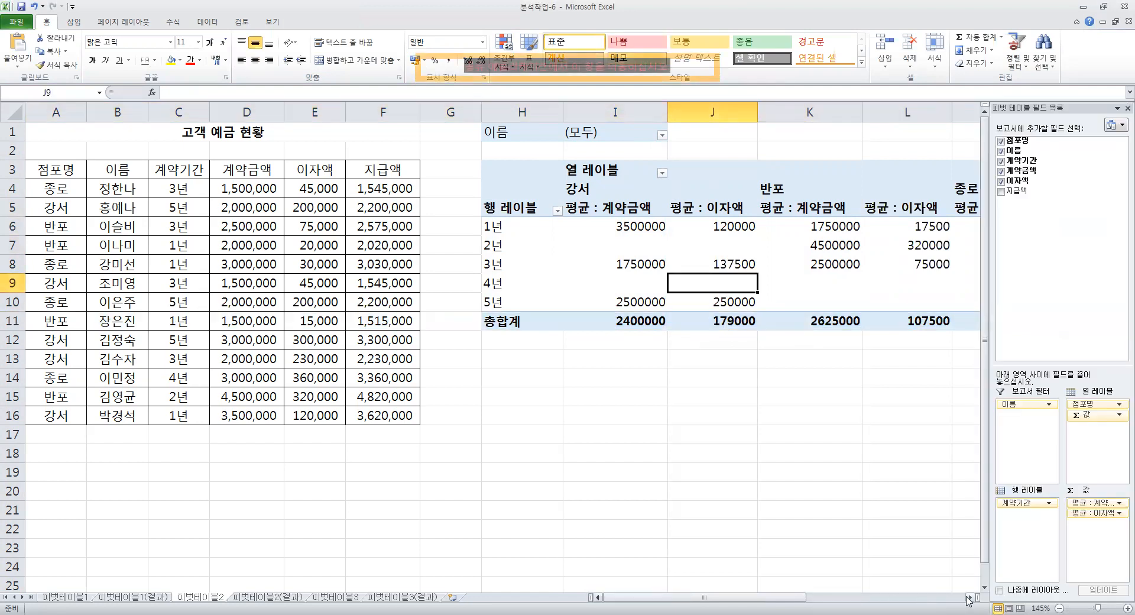
click(969, 596)
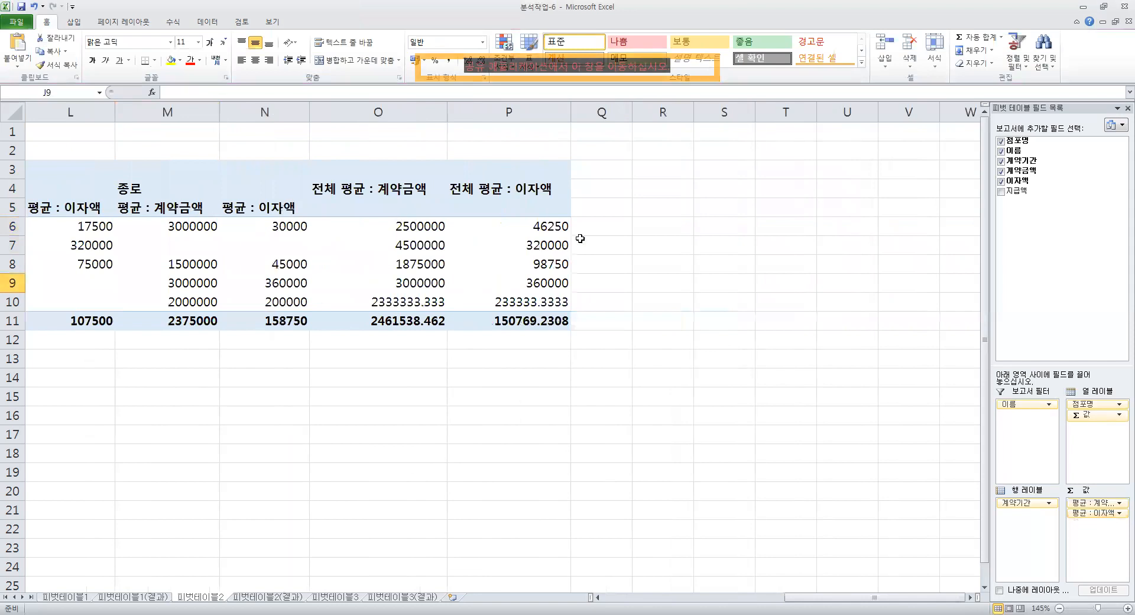
click(532, 232)
click(377, 228)
click(480, 226)
click(383, 223)
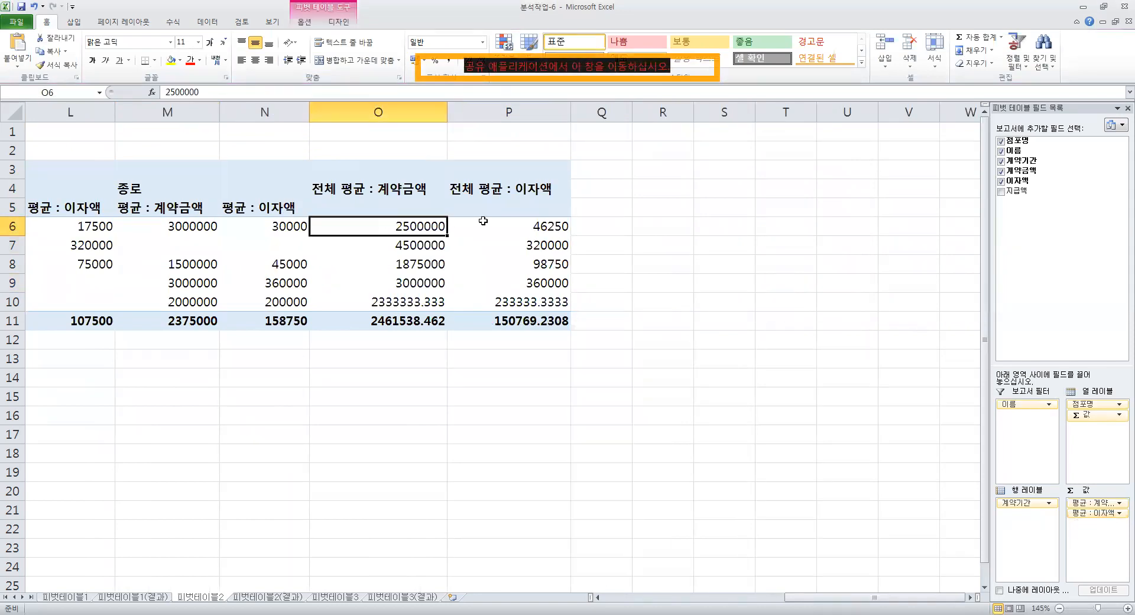
click(528, 231)
click(383, 229)
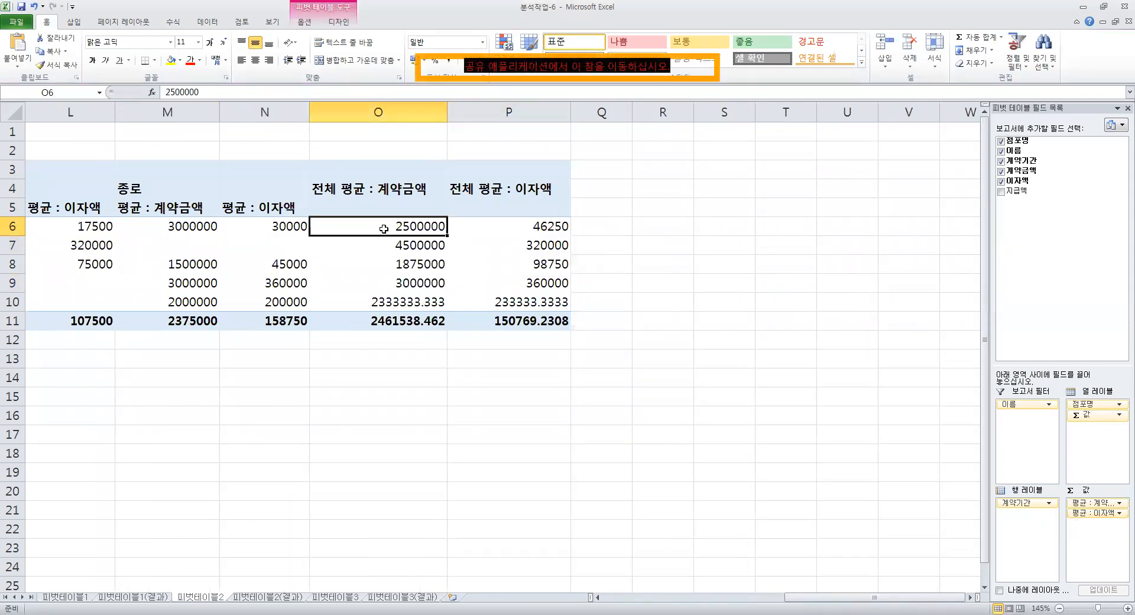
click(66, 223)
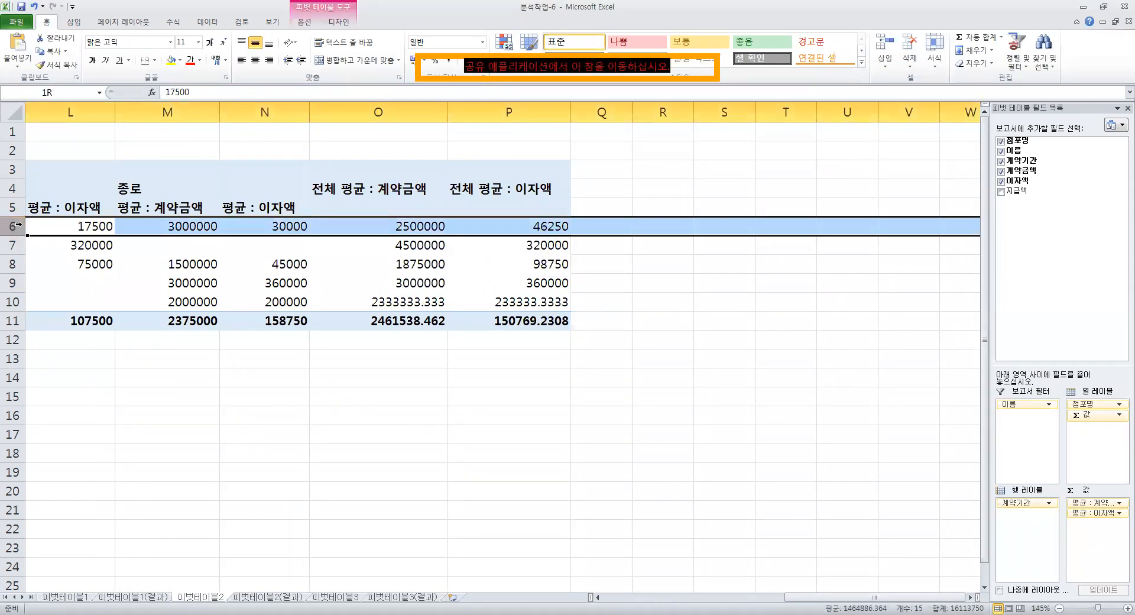
click(472, 227)
drag(377, 171, 566, 350)
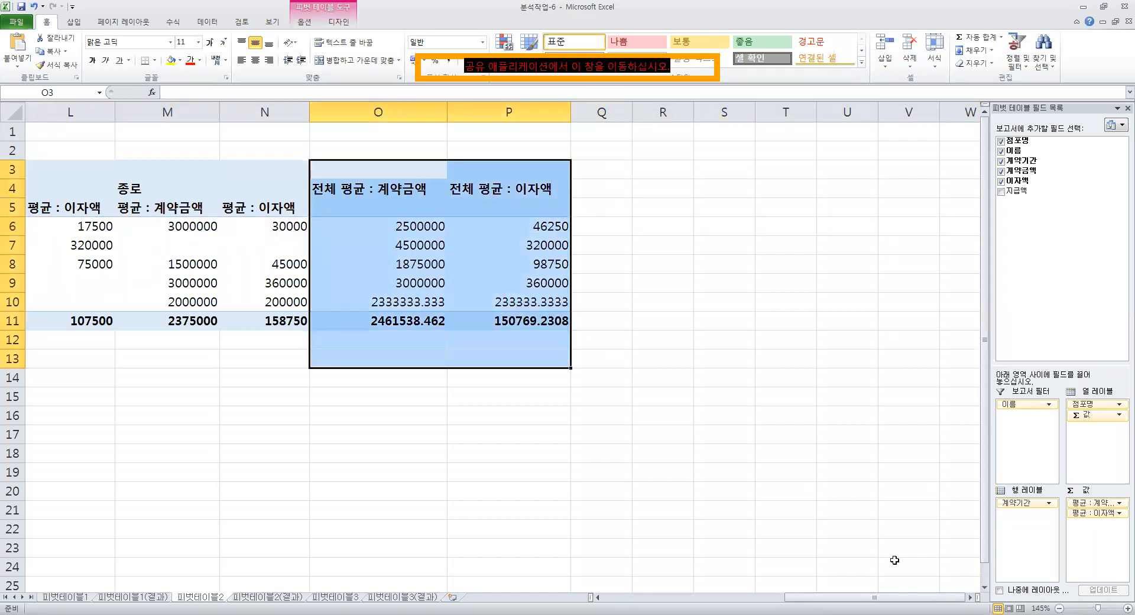
Turn off 행 총합계 표시 in the pivot table options and check the area in column O
drag(874, 597, 588, 599)
click(485, 321)
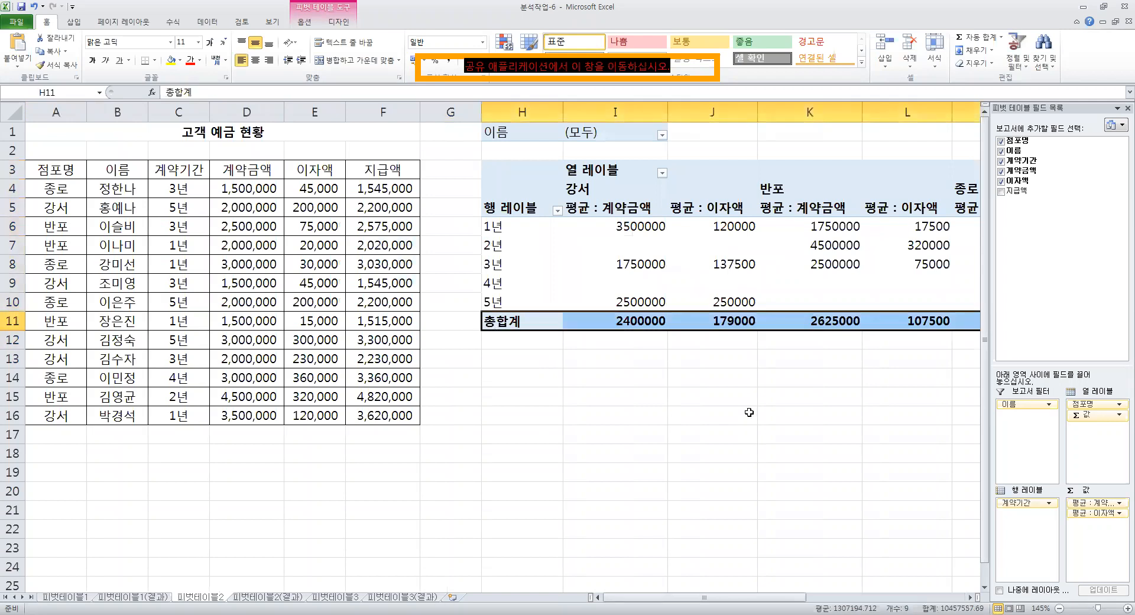
click(734, 264)
click(735, 247)
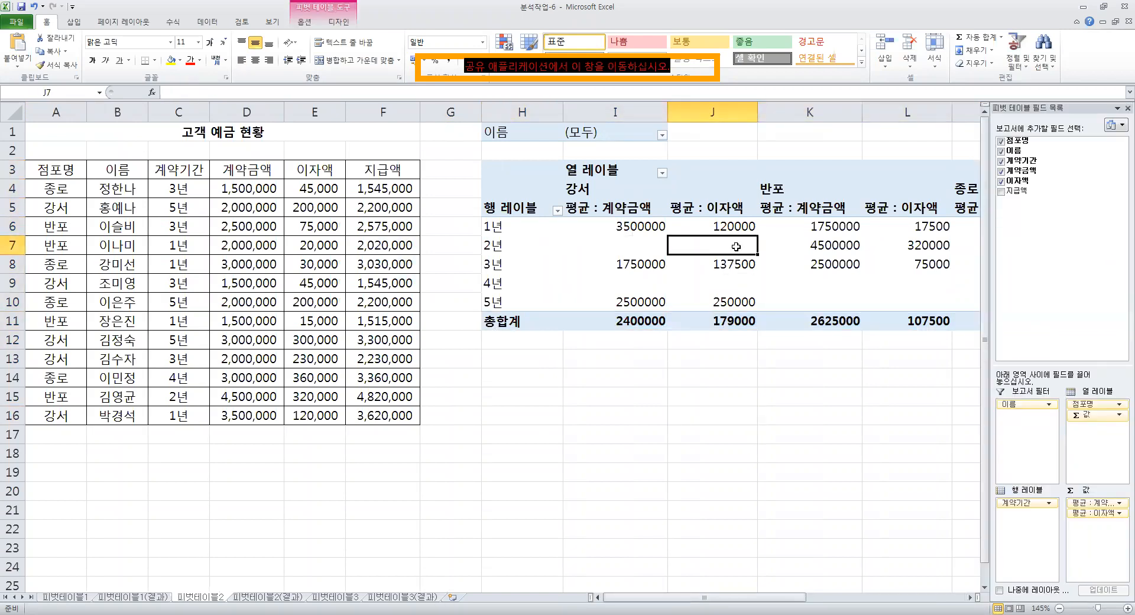
right_click(736, 247)
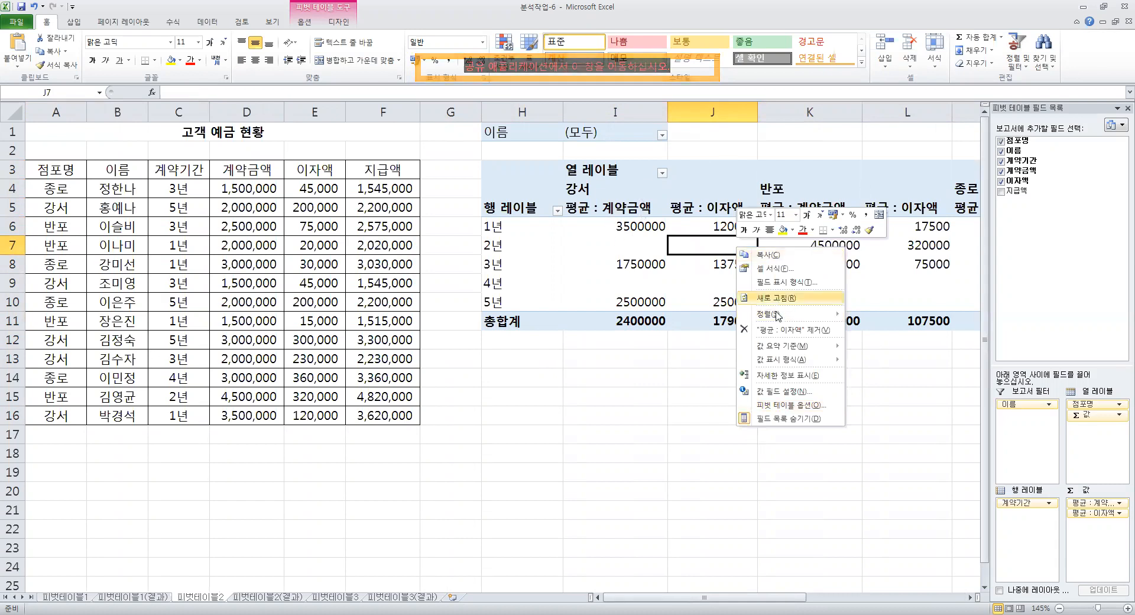
click(798, 405)
click(750, 315)
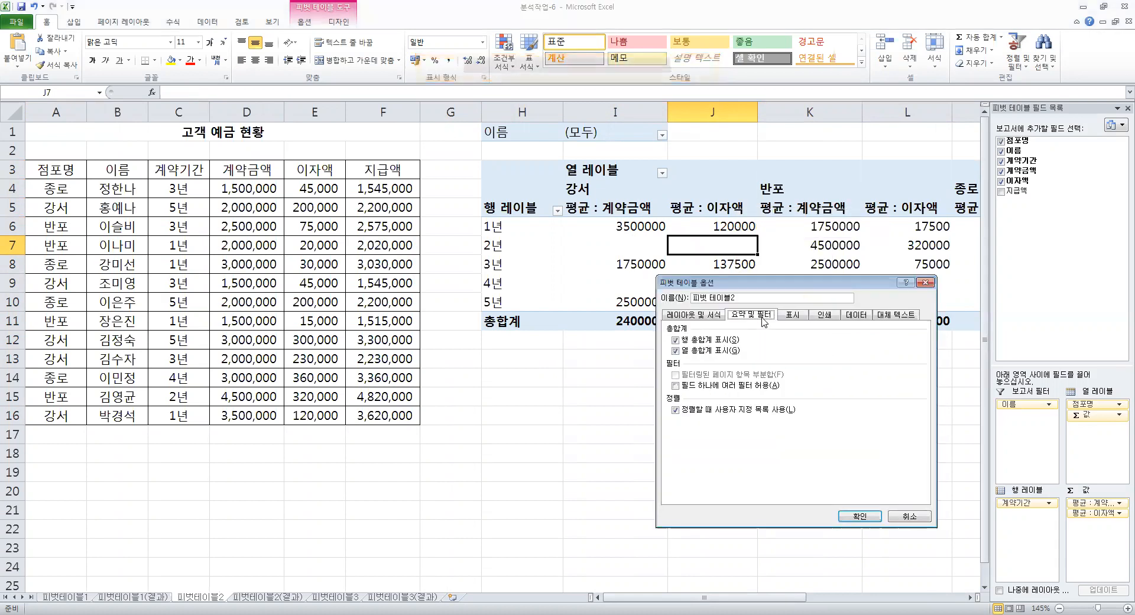
click(707, 341)
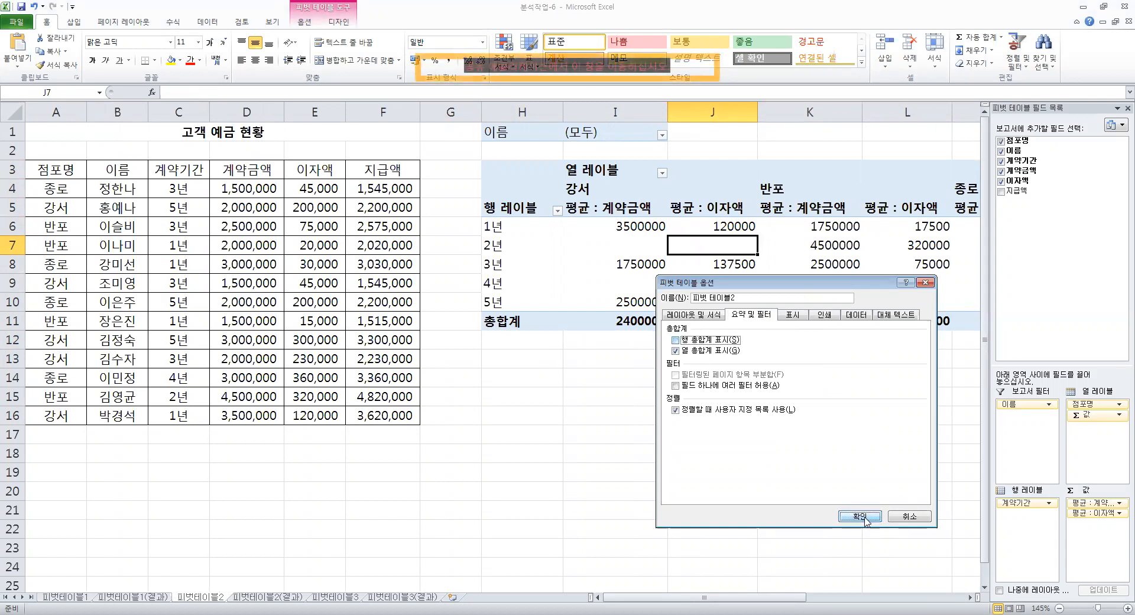
click(860, 516)
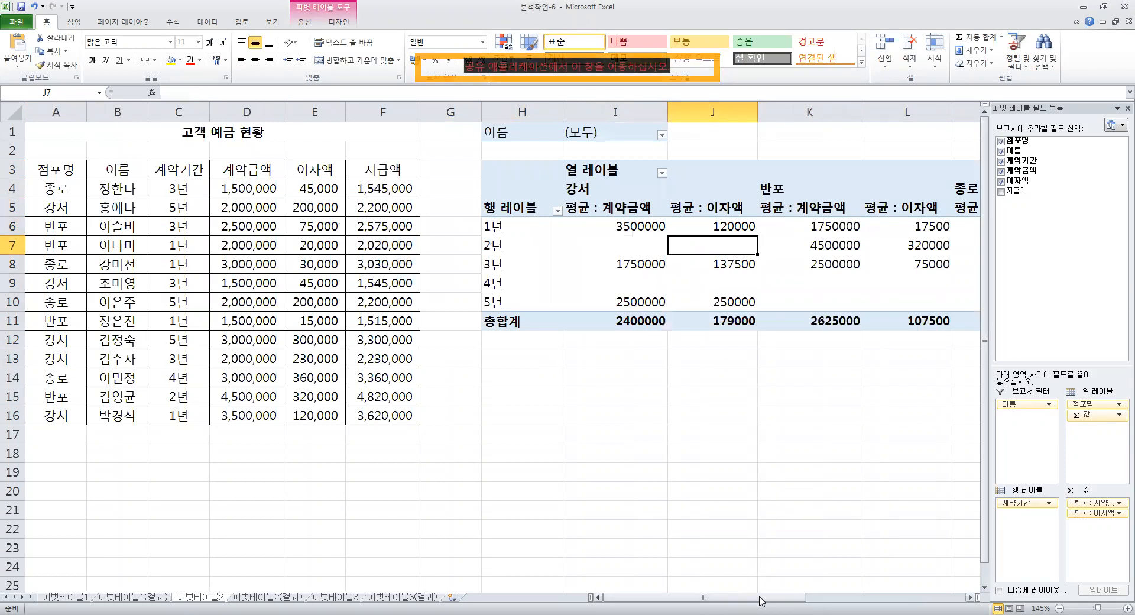
drag(704, 597, 865, 597)
drag(805, 162, 802, 317)
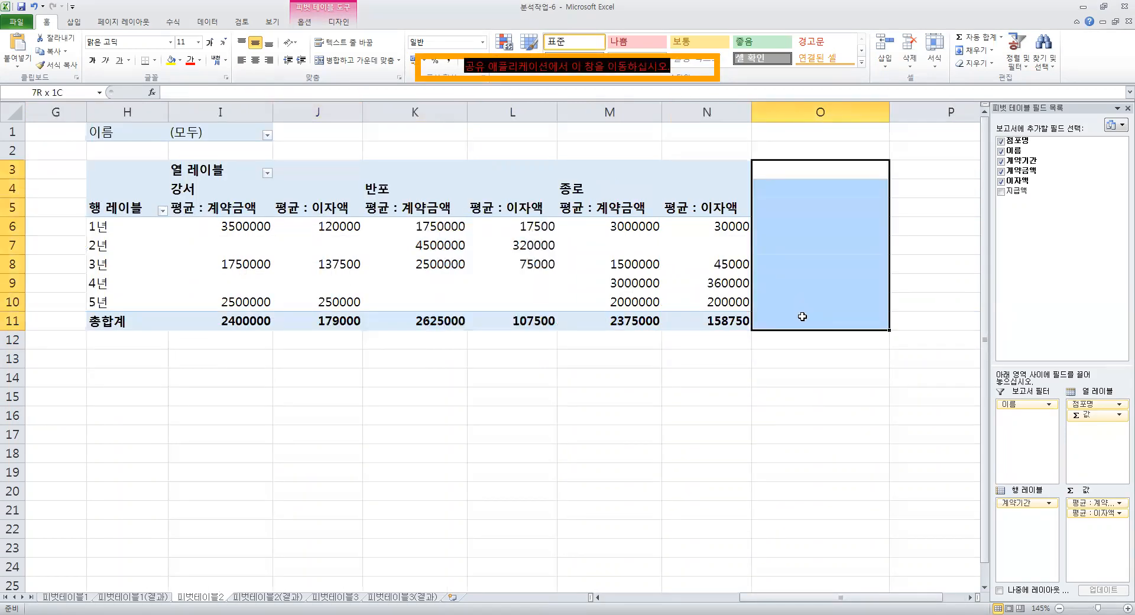
click(798, 415)
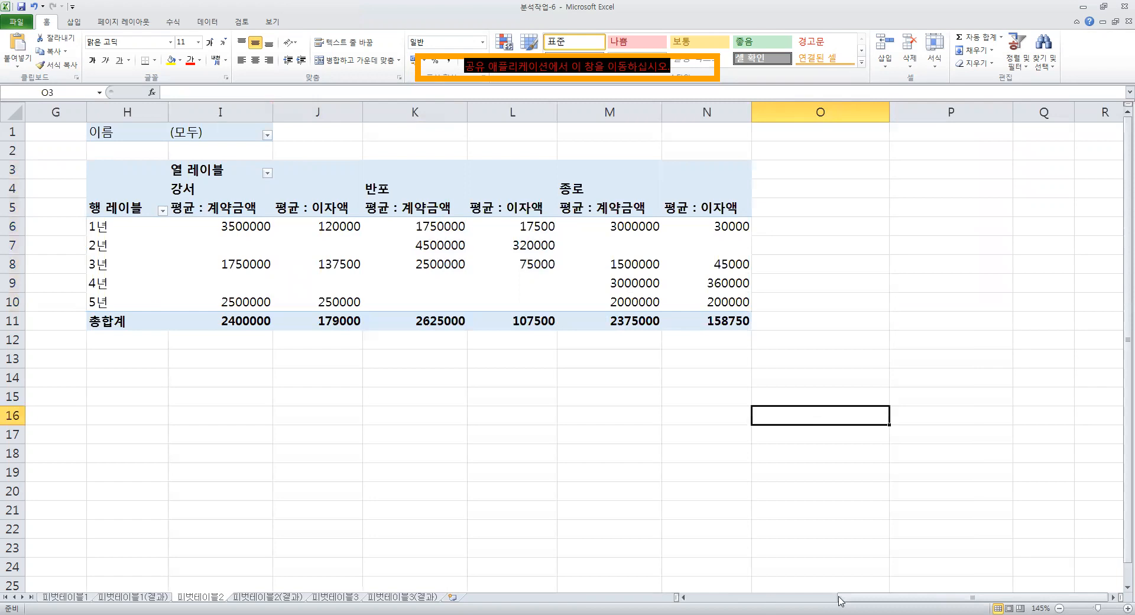
Turn 행 총합계 표시 back on and 열 총합계 표시 off in the pivot table options, and check row 11
drag(839, 597, 687, 593)
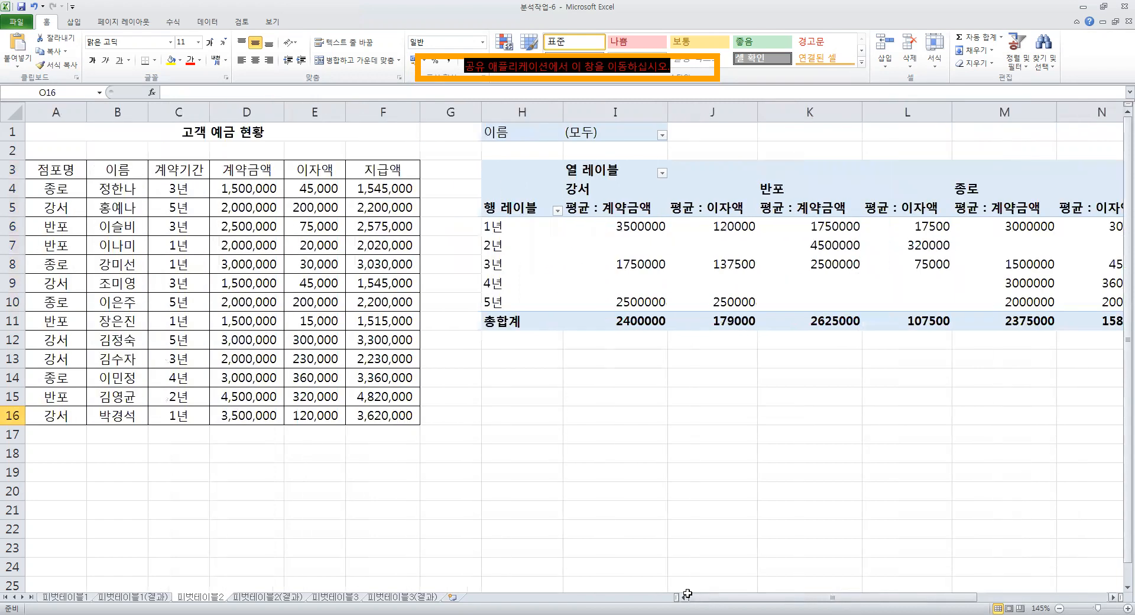
right_click(742, 285)
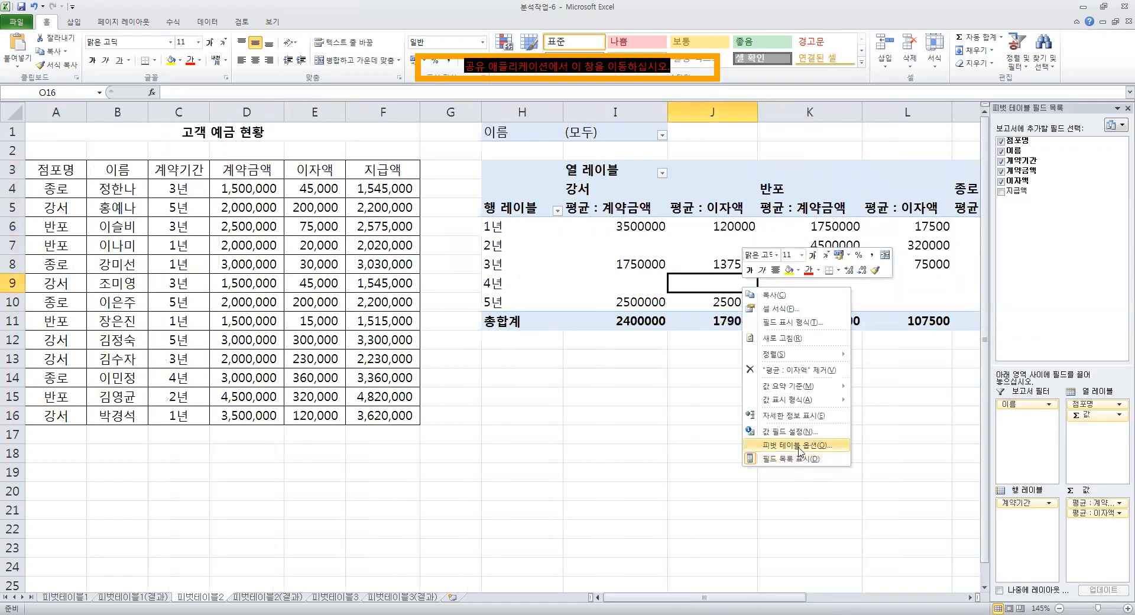
click(799, 445)
click(749, 337)
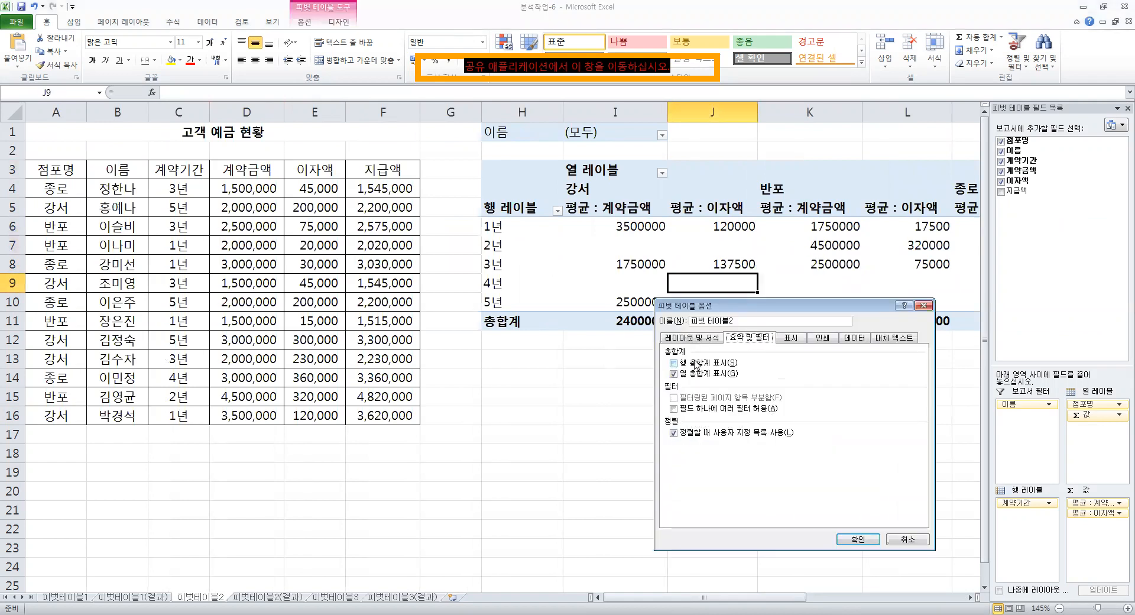
click(674, 363)
click(674, 374)
click(857, 539)
drag(520, 319, 799, 336)
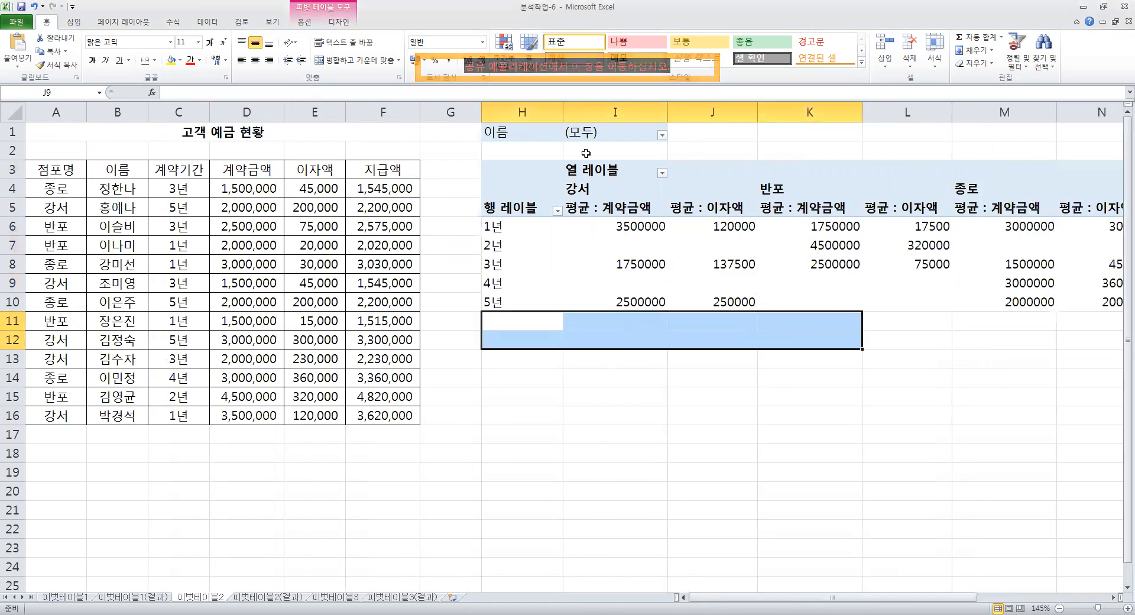
click(596, 117)
click(620, 324)
click(733, 321)
click(775, 320)
Turn off 행 총합계 표시 in the pivot table options and check the area beyond the 종로 columns
click(679, 259)
click(644, 242)
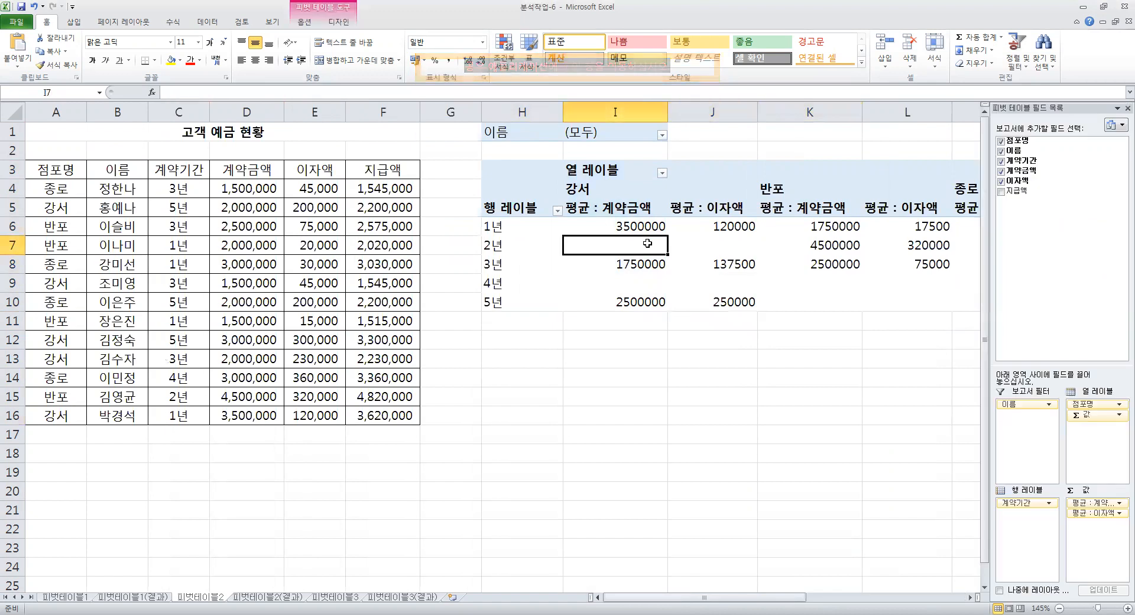
right_click(645, 242)
mouse_move(728, 315)
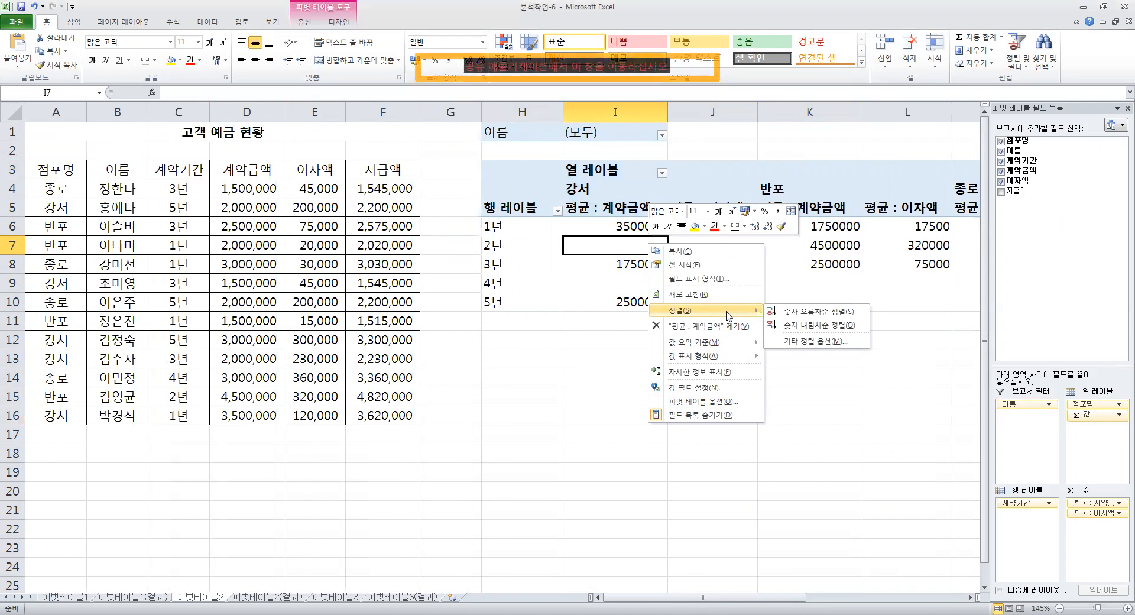
key(Down)
key(Down)
key(Down)
key(Down)
key(Down)
key(Down)
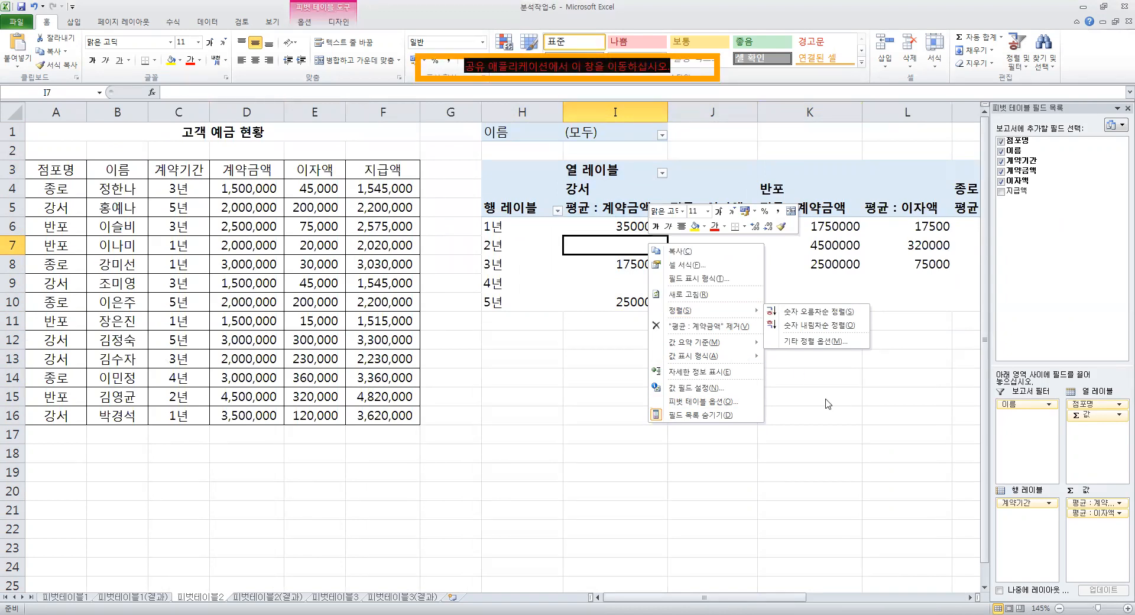
key(Return)
click(659, 307)
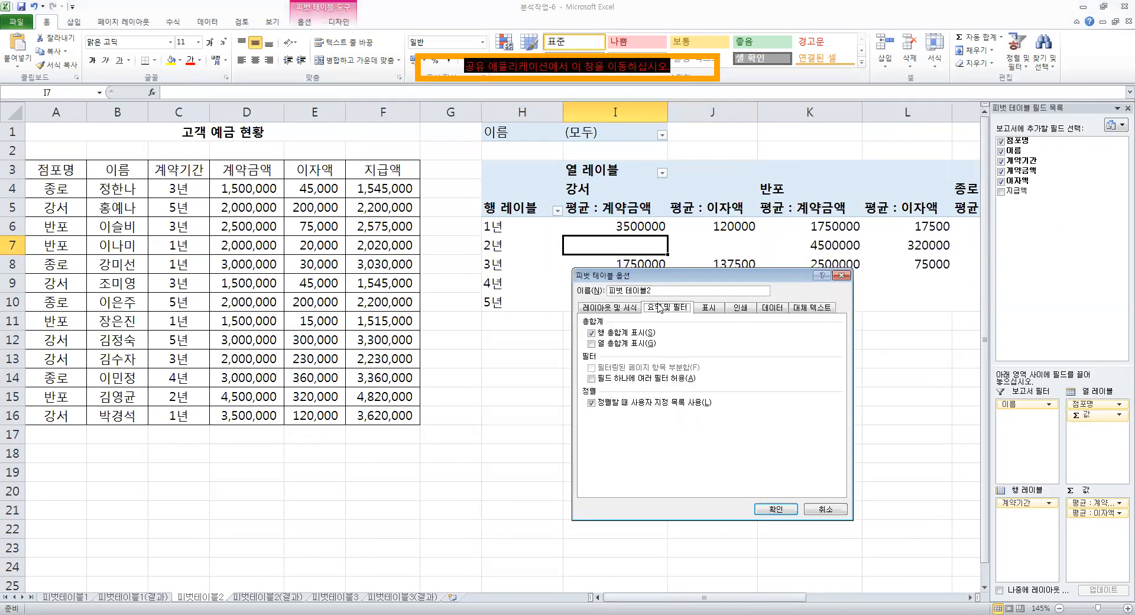
click(592, 333)
click(775, 511)
drag(790, 597, 828, 501)
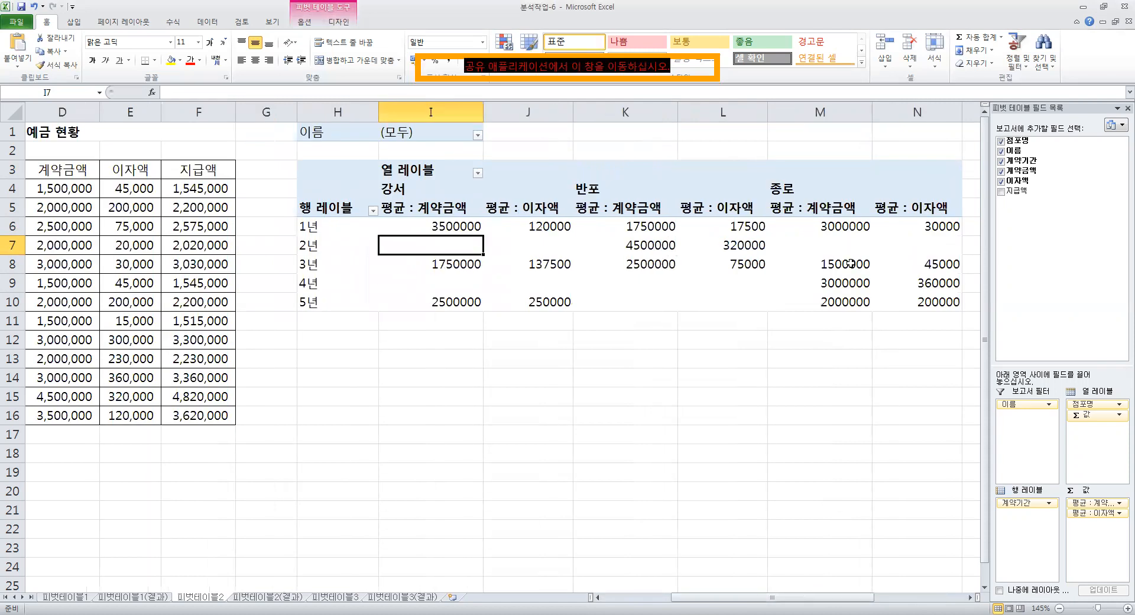
Move the Σ 값 field from 열 레이블 to 행 레이블 in the pivot table layout
mouse_move(850, 263)
drag(1091, 416, 1092, 420)
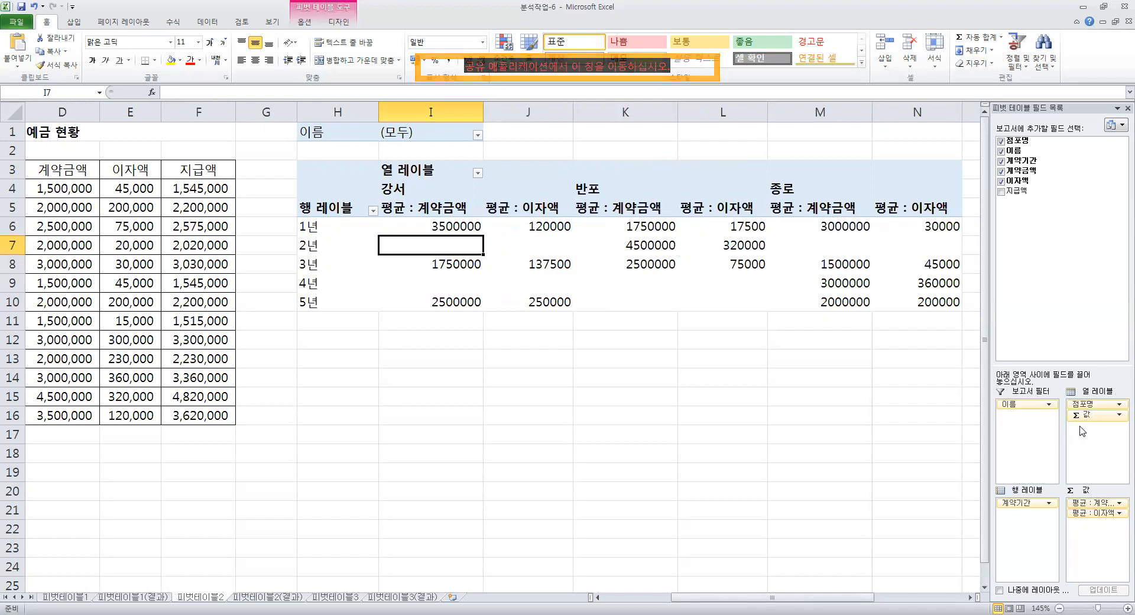
drag(1087, 421, 1017, 513)
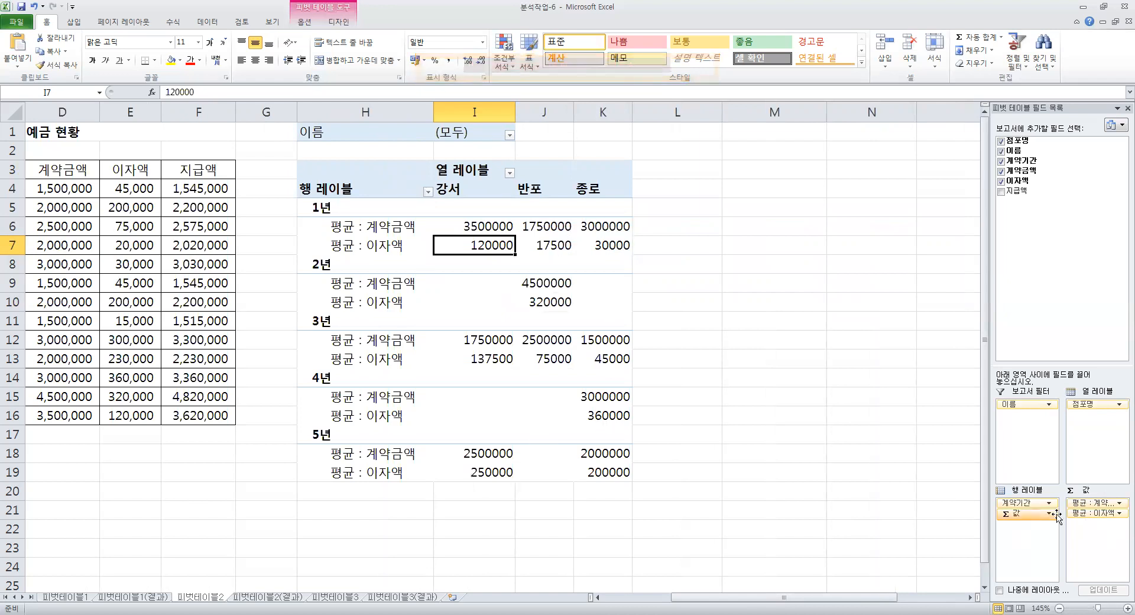
drag(1033, 515, 1090, 432)
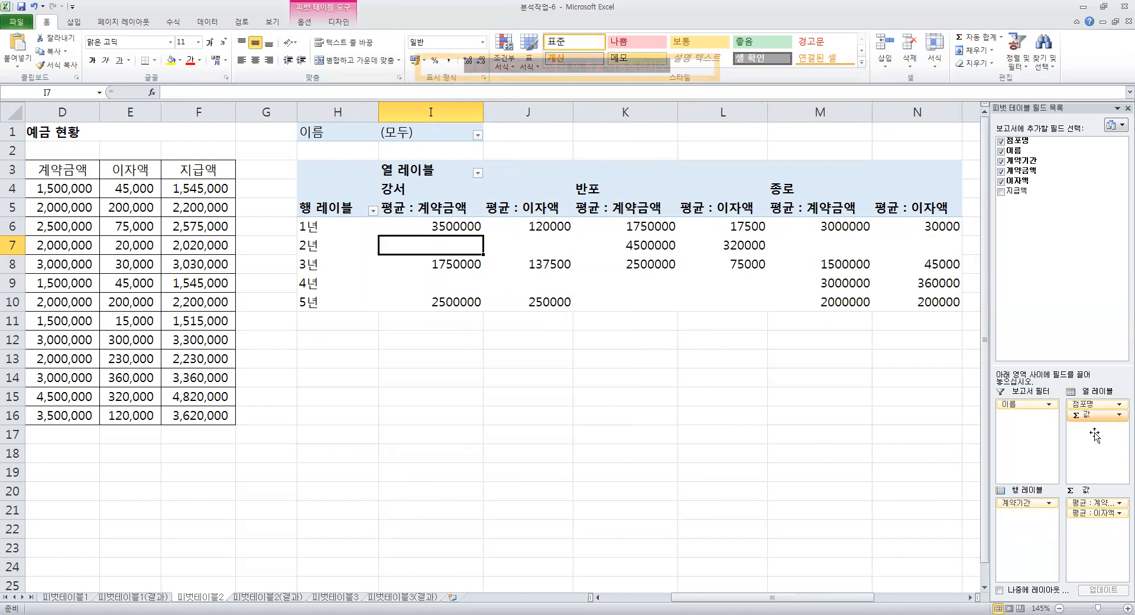
drag(1097, 421, 1020, 525)
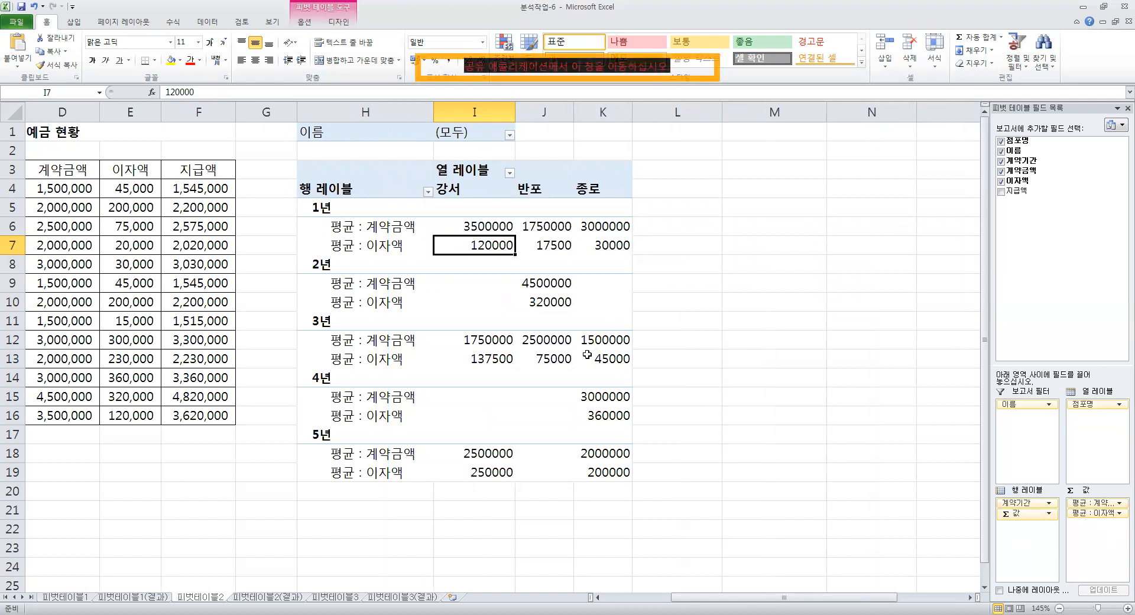
Set the pivot table's report layout to 개요 형식으로 표시
click(474, 420)
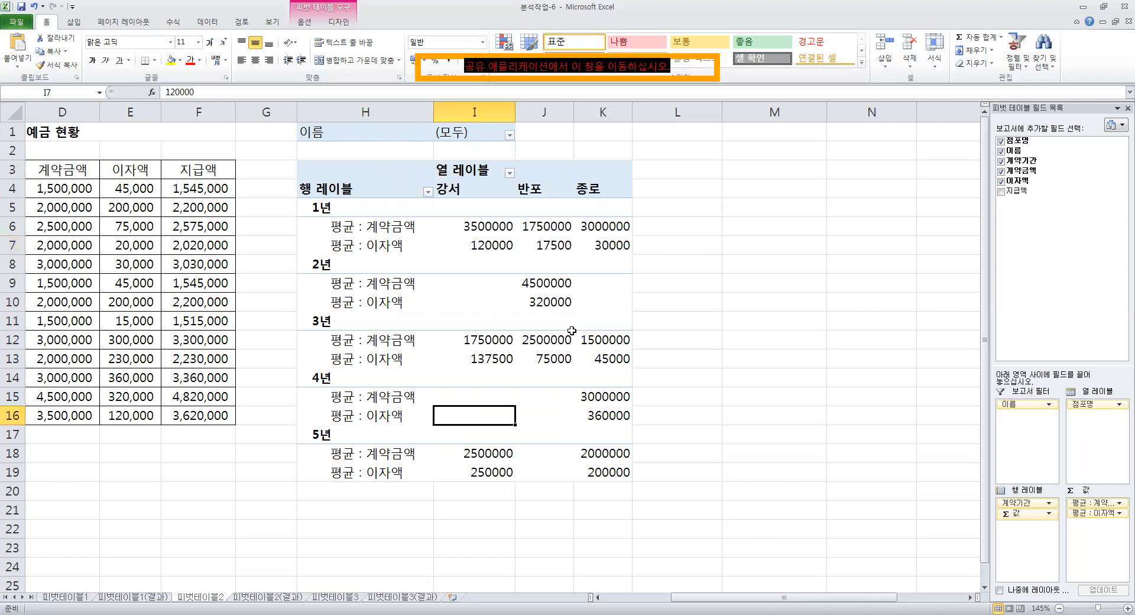
mouse_move(572, 330)
click(337, 22)
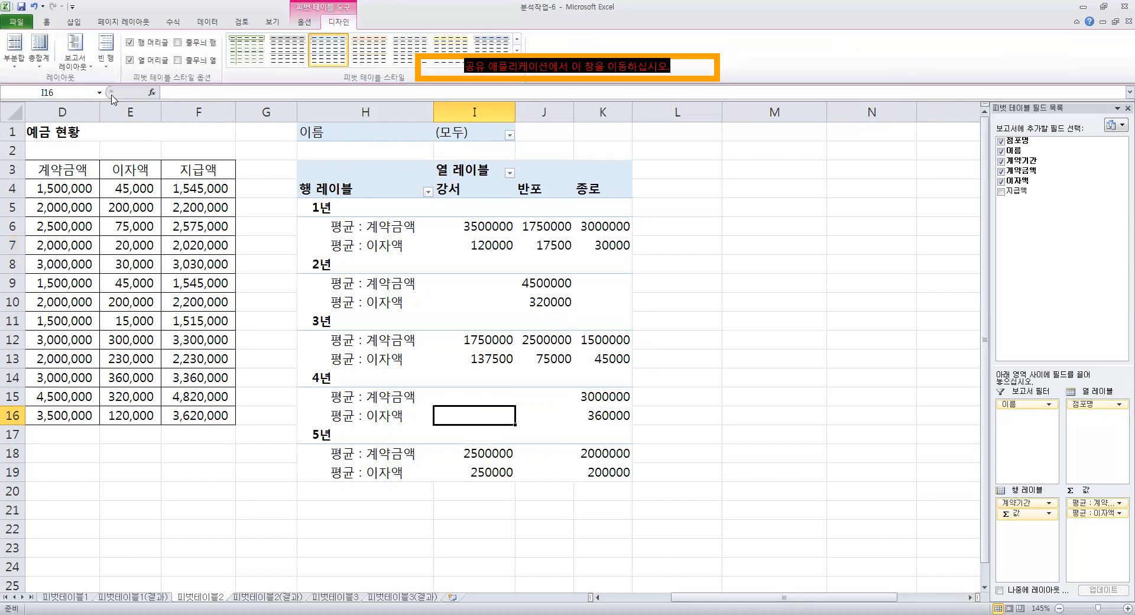
click(82, 69)
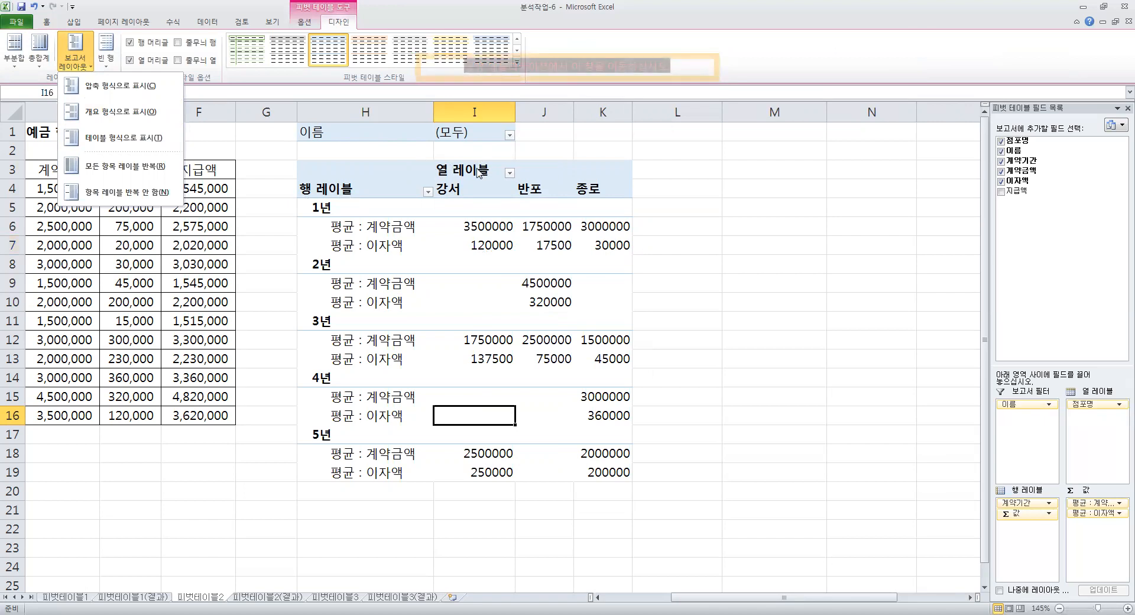
click(142, 115)
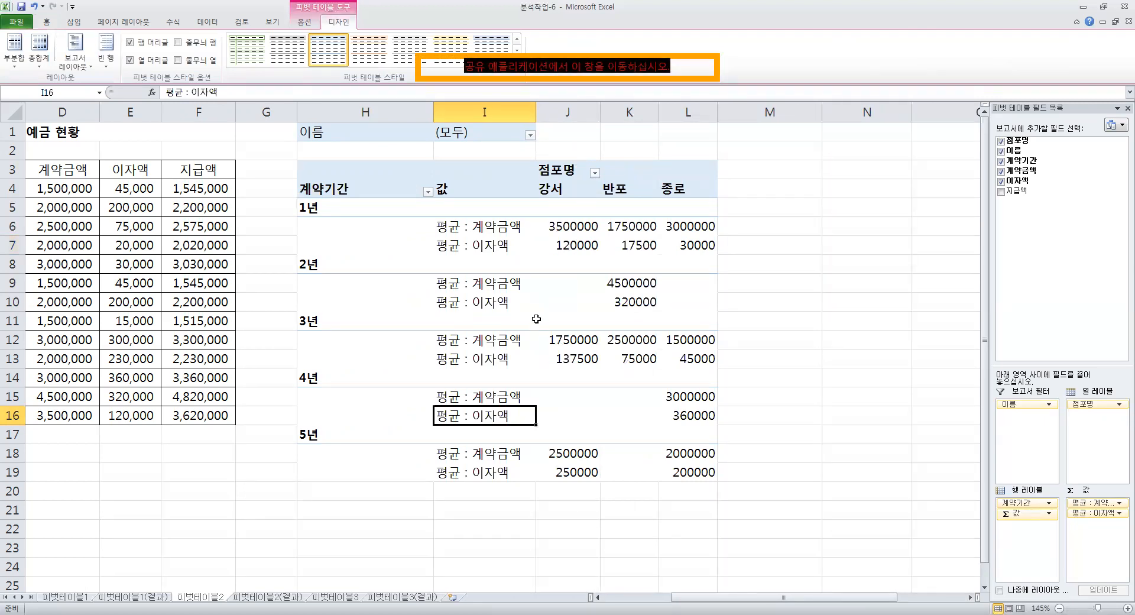
Format the pivot values J6:L19 as 숫자 with the 1000 단위 구분 기호 and widen columns K and L to fit them
mouse_move(545, 335)
drag(582, 225, 711, 472)
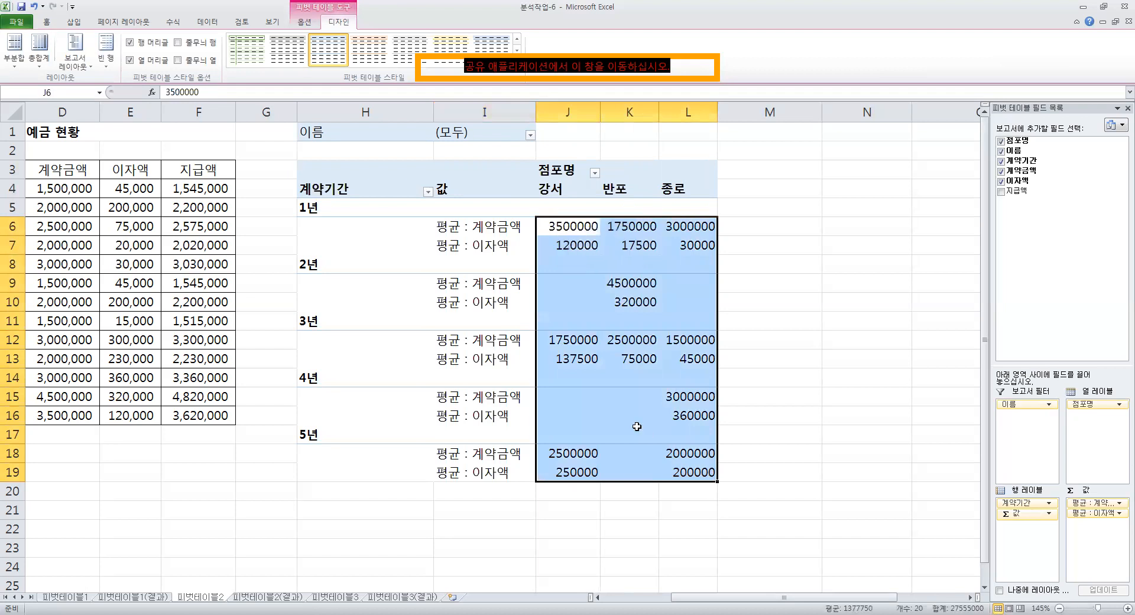
mouse_move(614, 354)
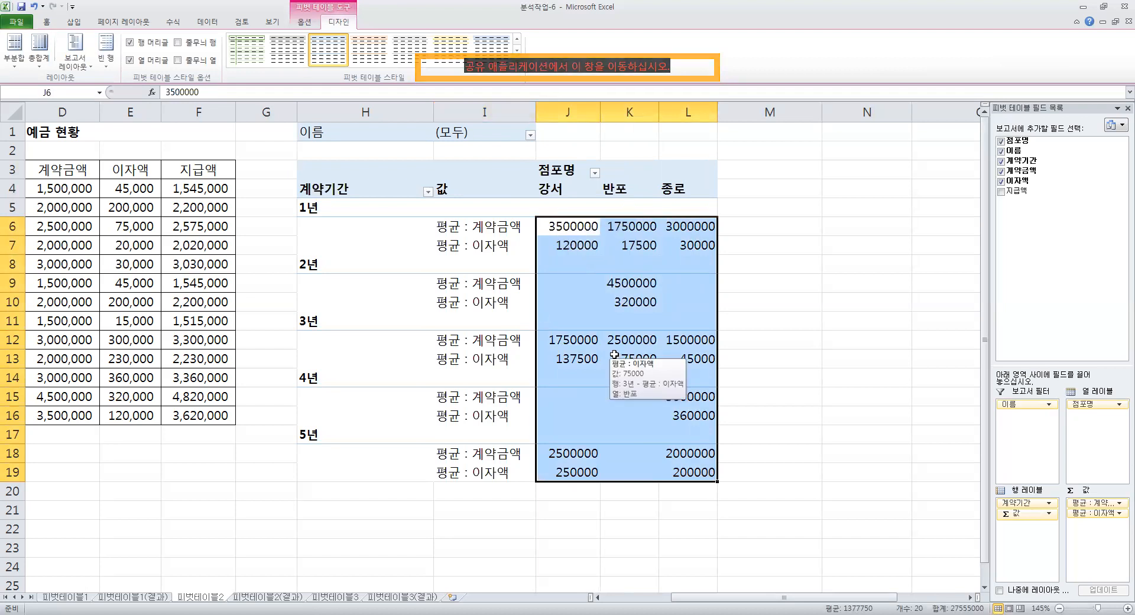
right_click(604, 289)
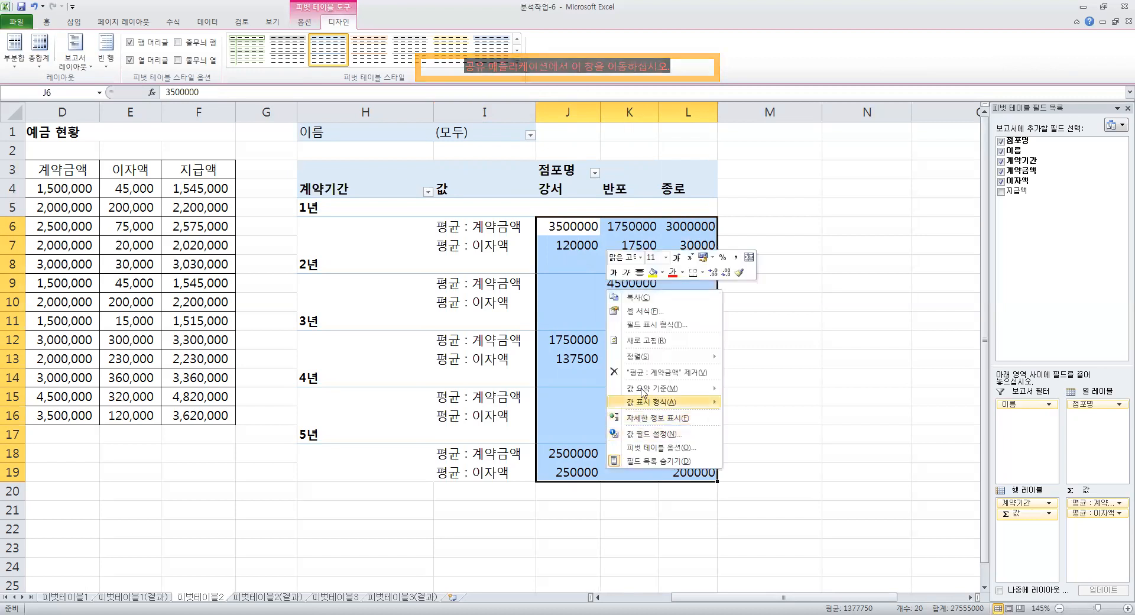
click(647, 311)
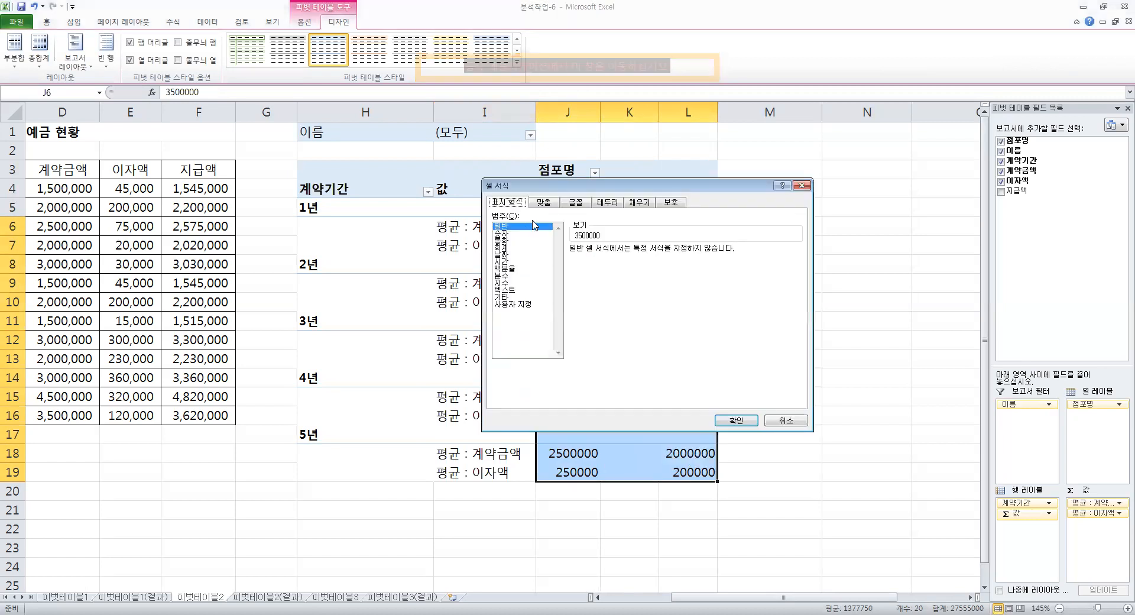
click(516, 234)
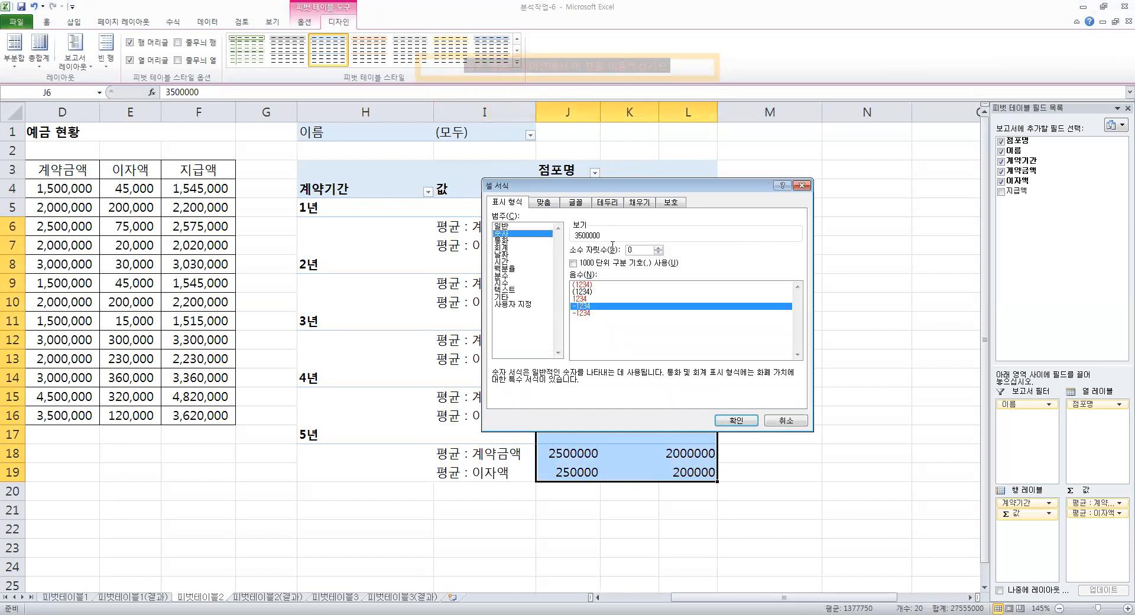
click(593, 263)
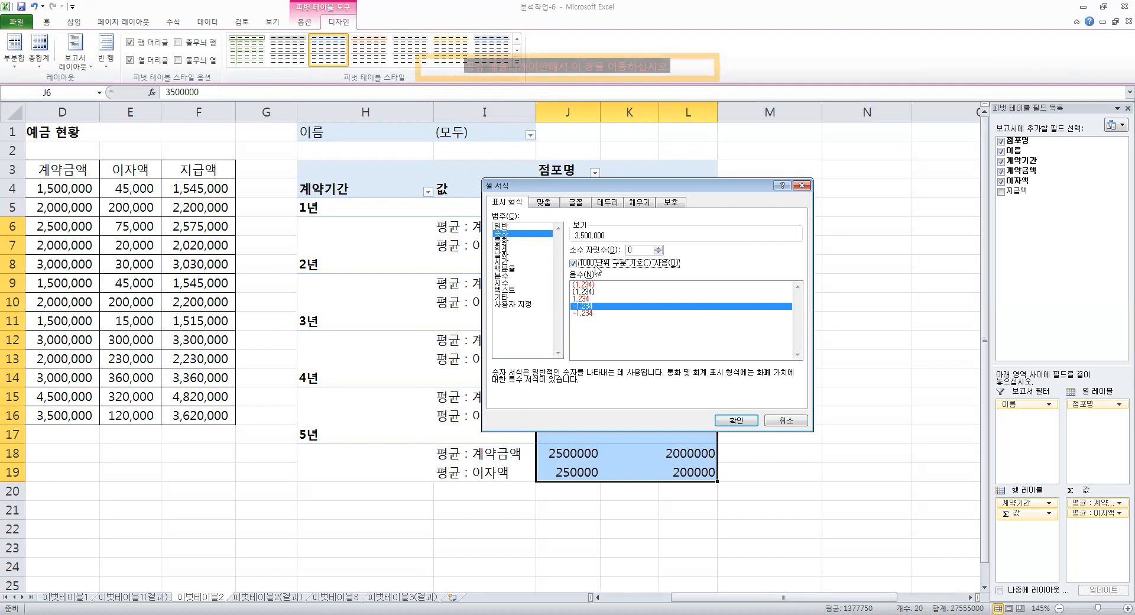
click(739, 421)
click(635, 232)
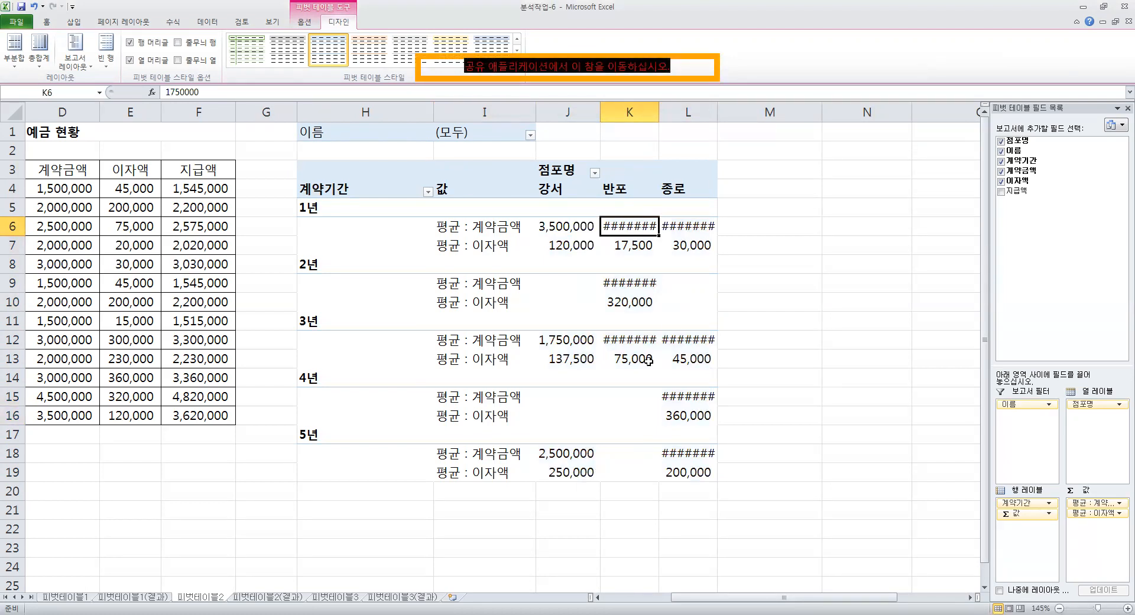
drag(658, 112, 748, 104)
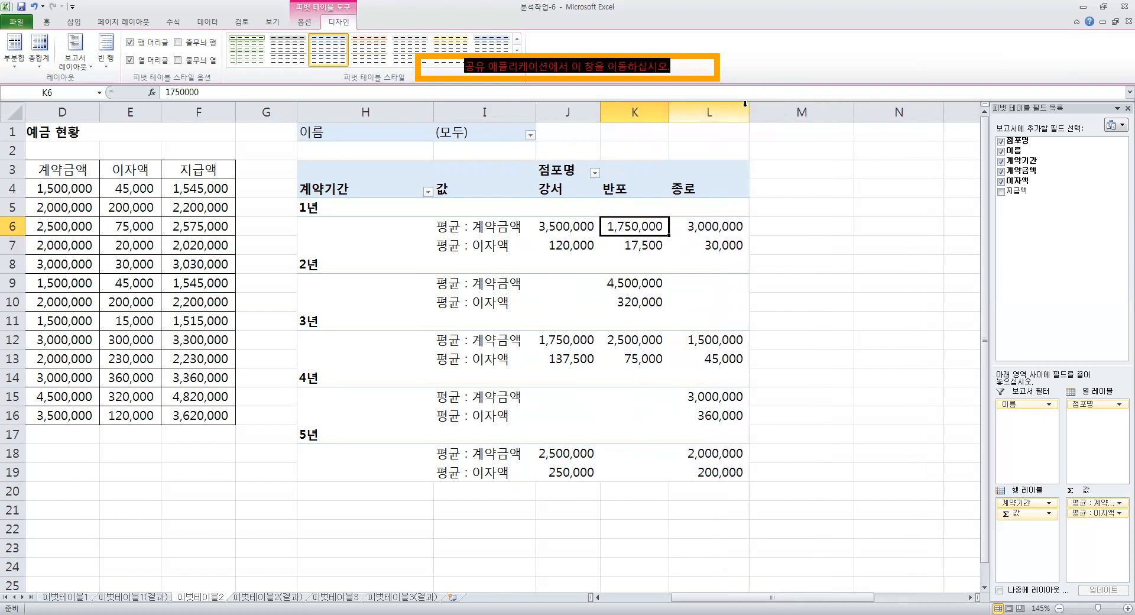
Apply the orange pivot table style from the second row of the 보통 group
click(517, 49)
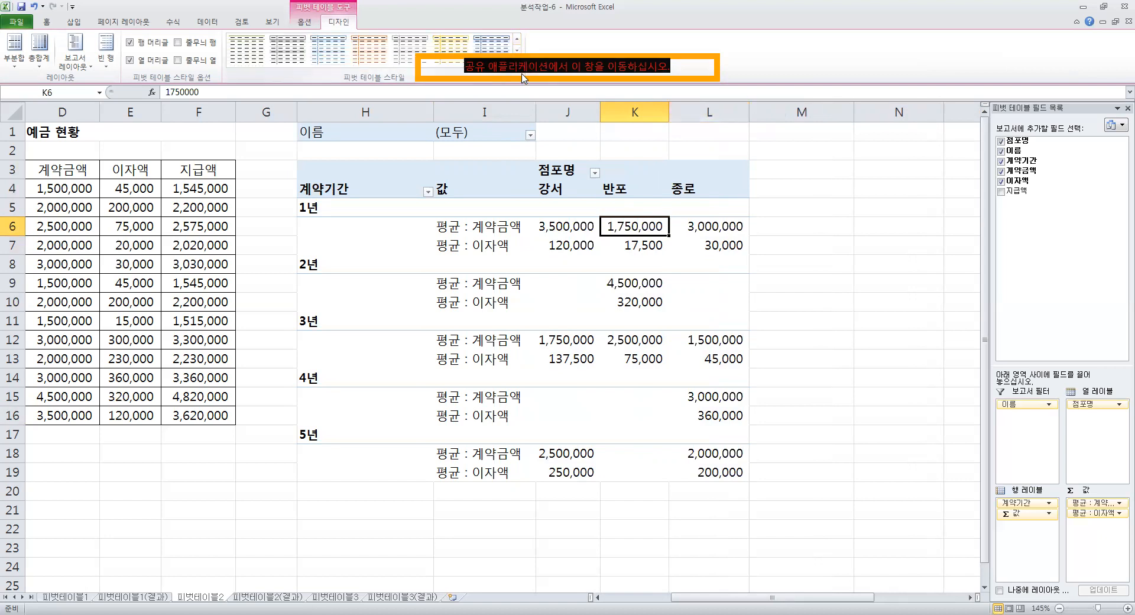
click(515, 52)
click(398, 61)
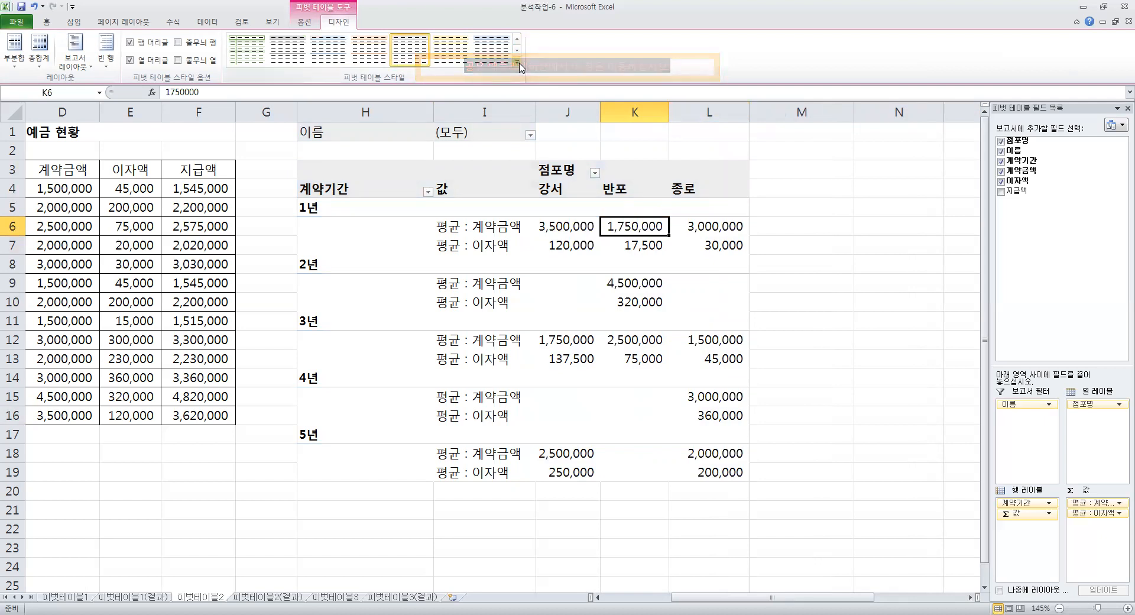
click(519, 64)
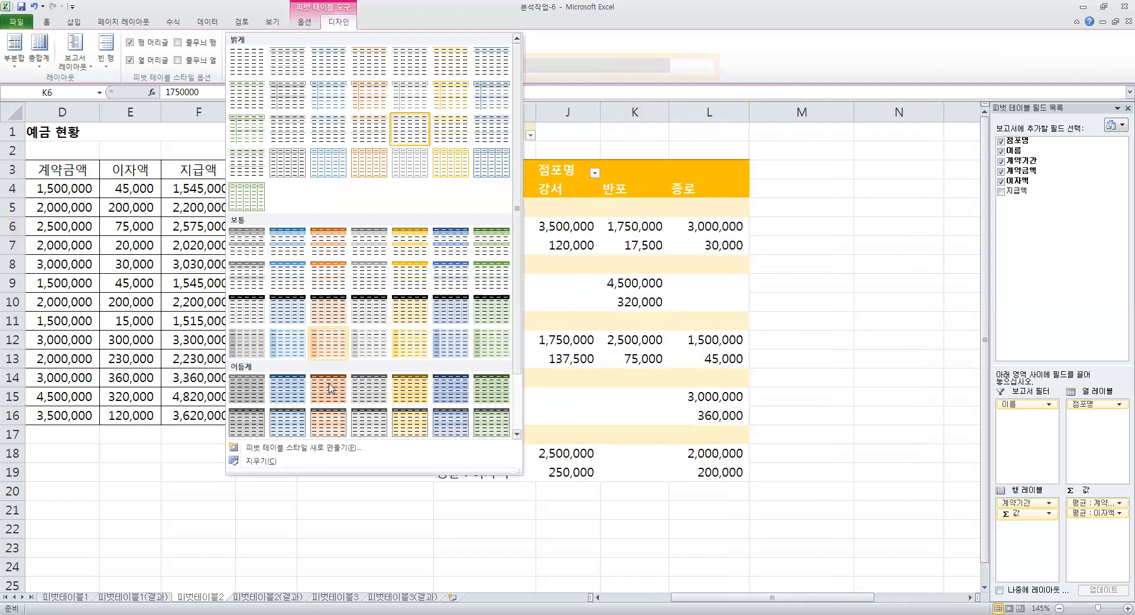
click(332, 271)
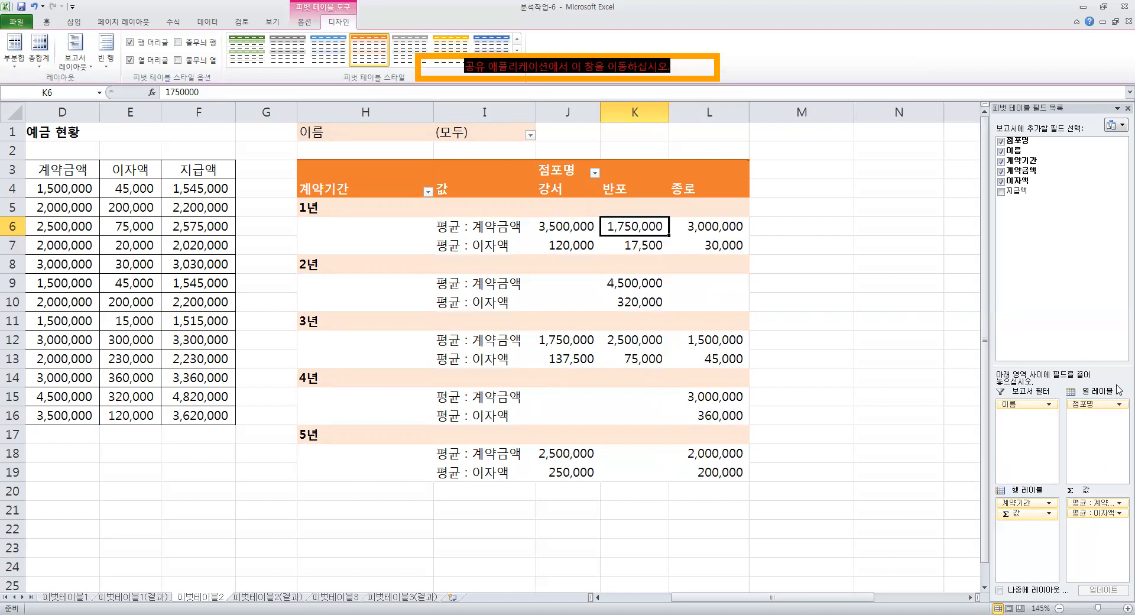
Open the 피벗테이블3 sheet with the 임금명세표 table and select the empty cell I4
mouse_move(620, 353)
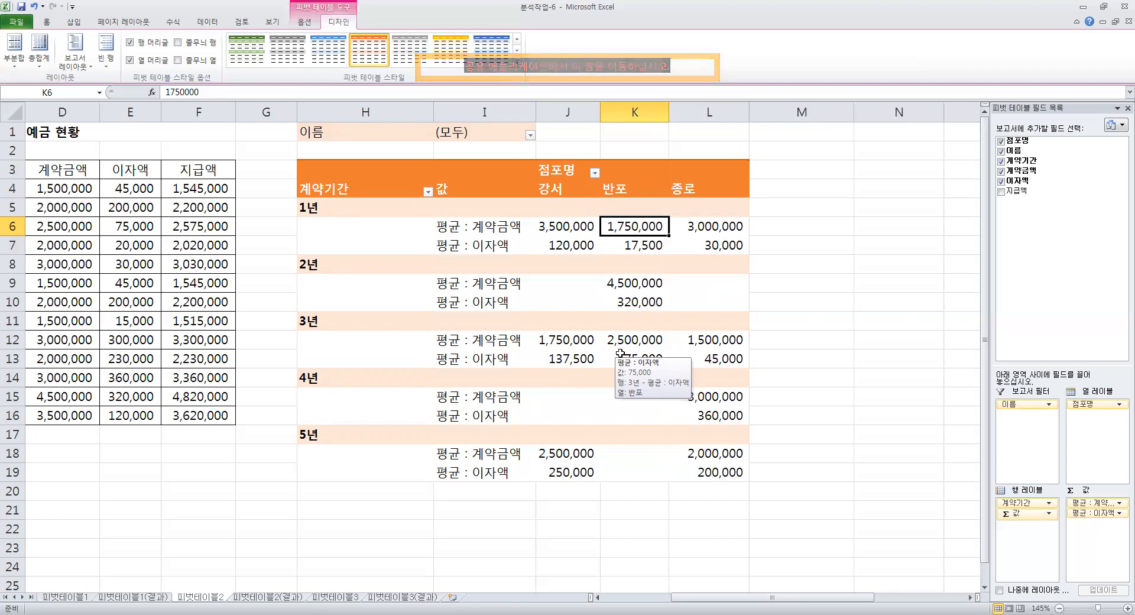
click(331, 597)
scroll(431, 375, up, 2)
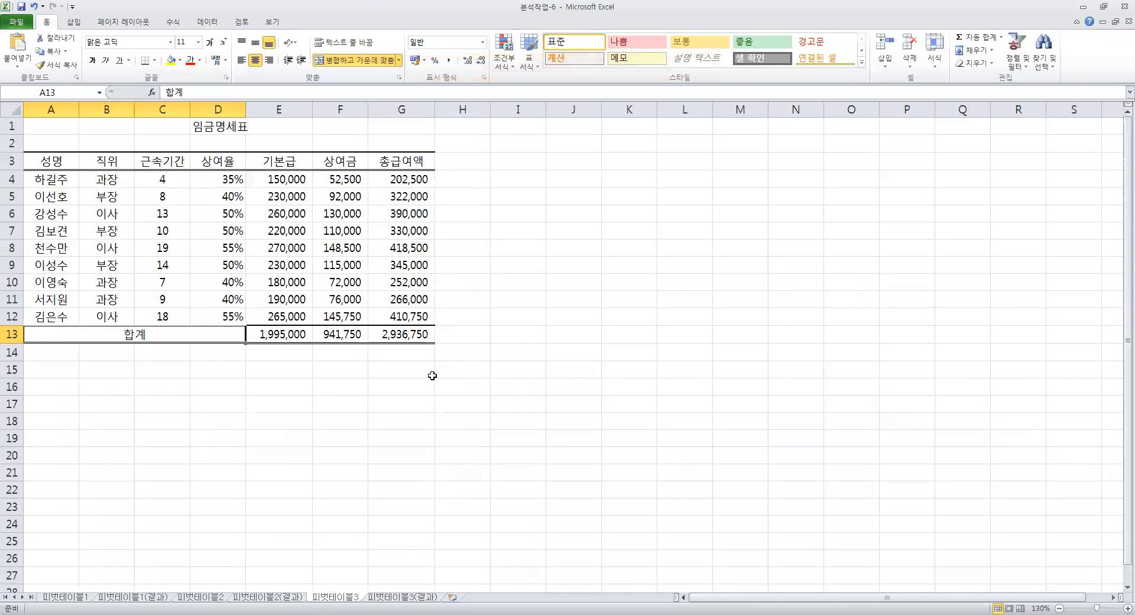
scroll(432, 376, up, 1)
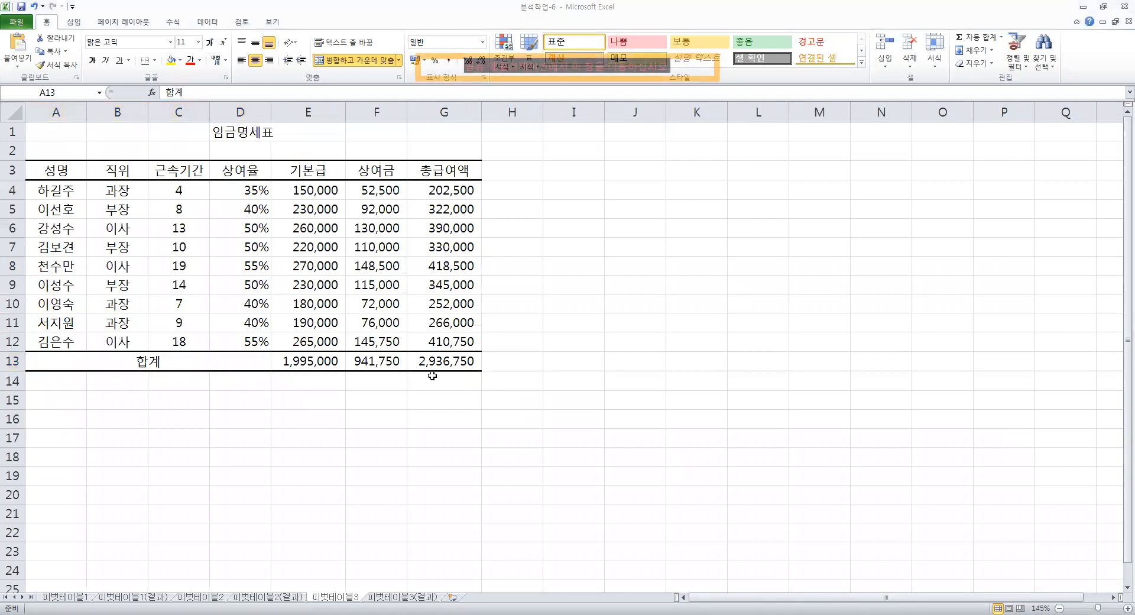
click(711, 231)
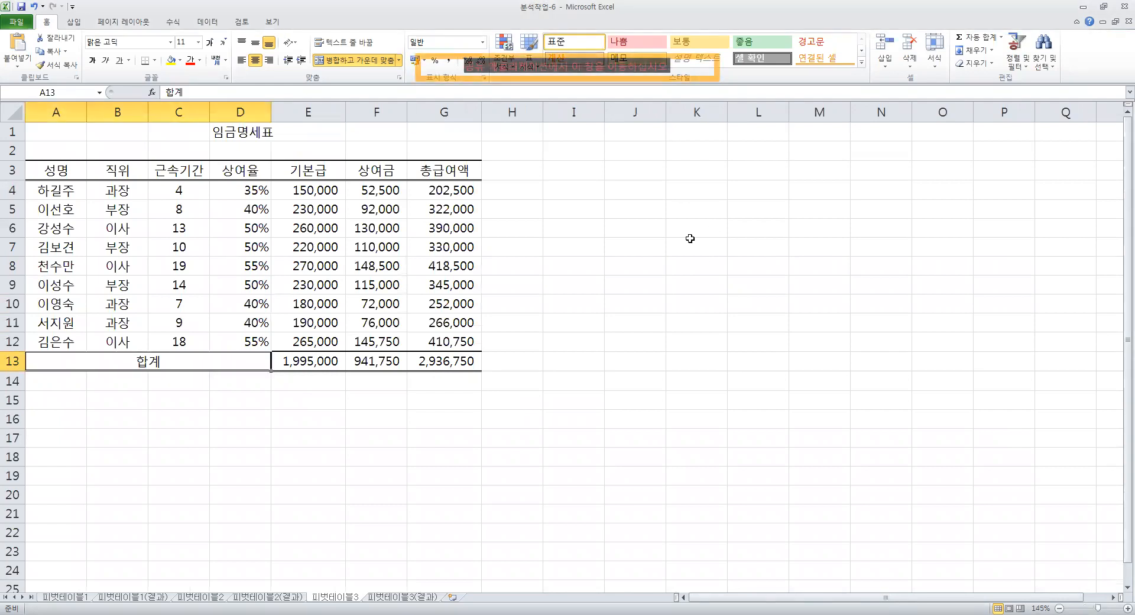
click(631, 342)
click(581, 230)
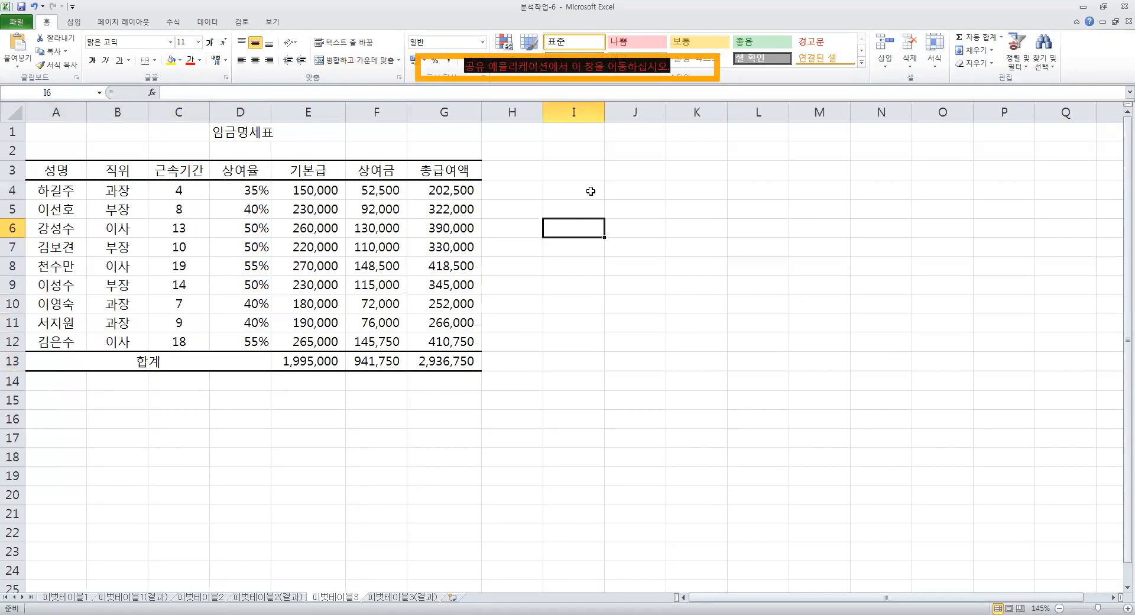
key(Up)
key(Up)
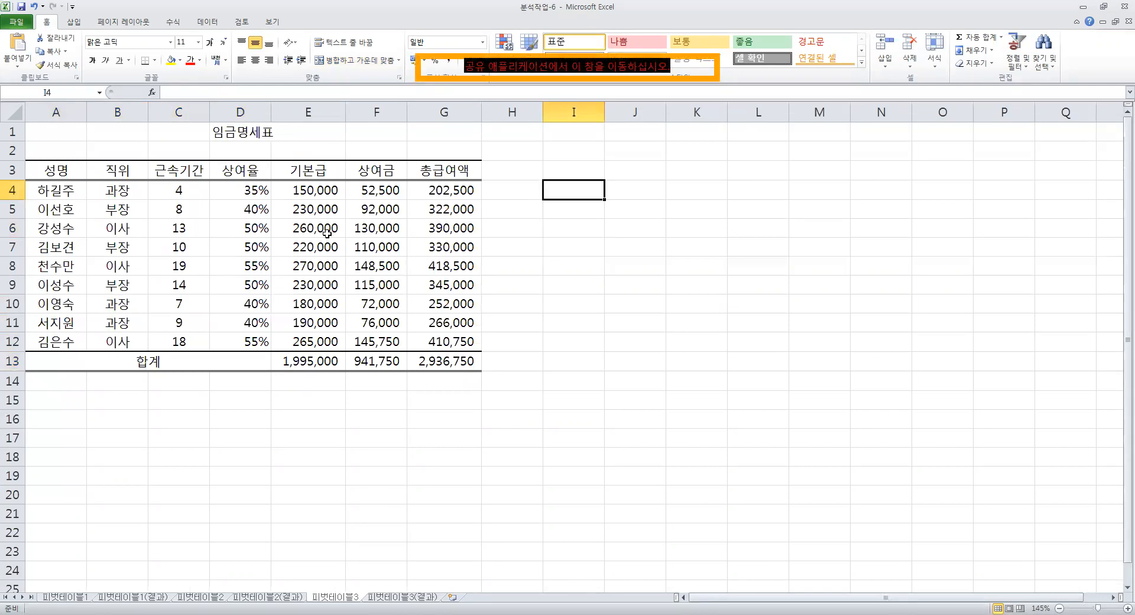
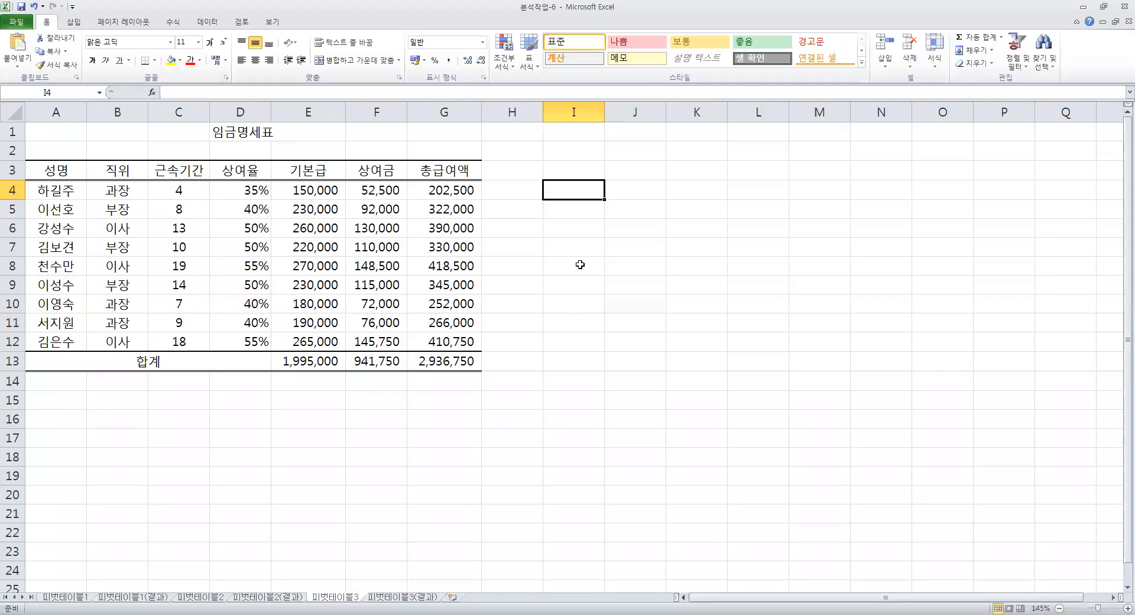
Examine the 합계 row A13:G13 beneath the 임금명세표 data
click(580, 251)
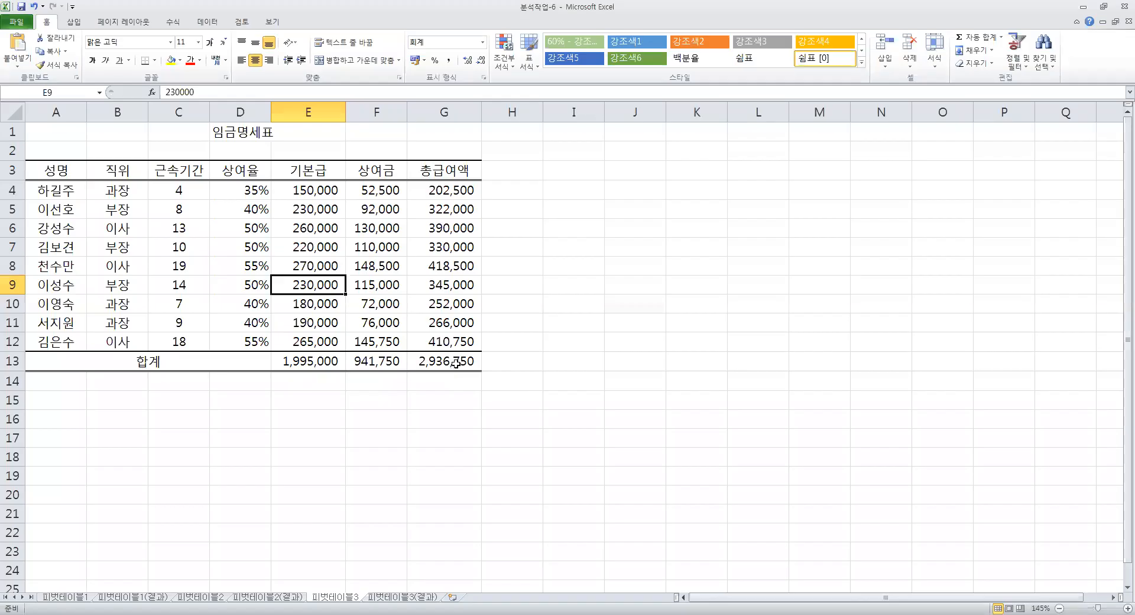
shift+click(56, 360)
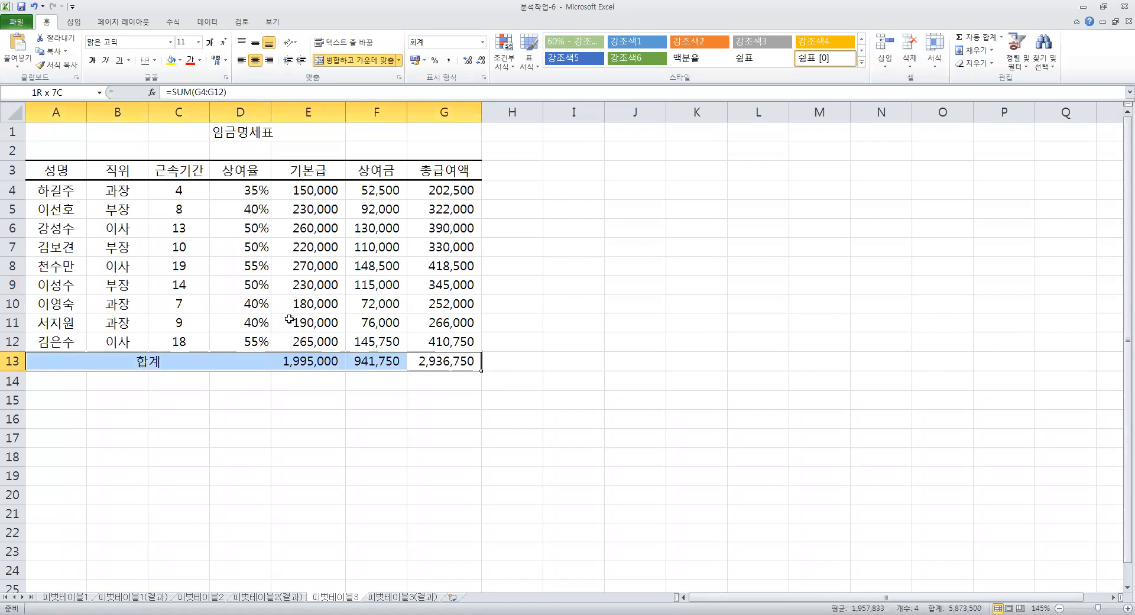
click(300, 303)
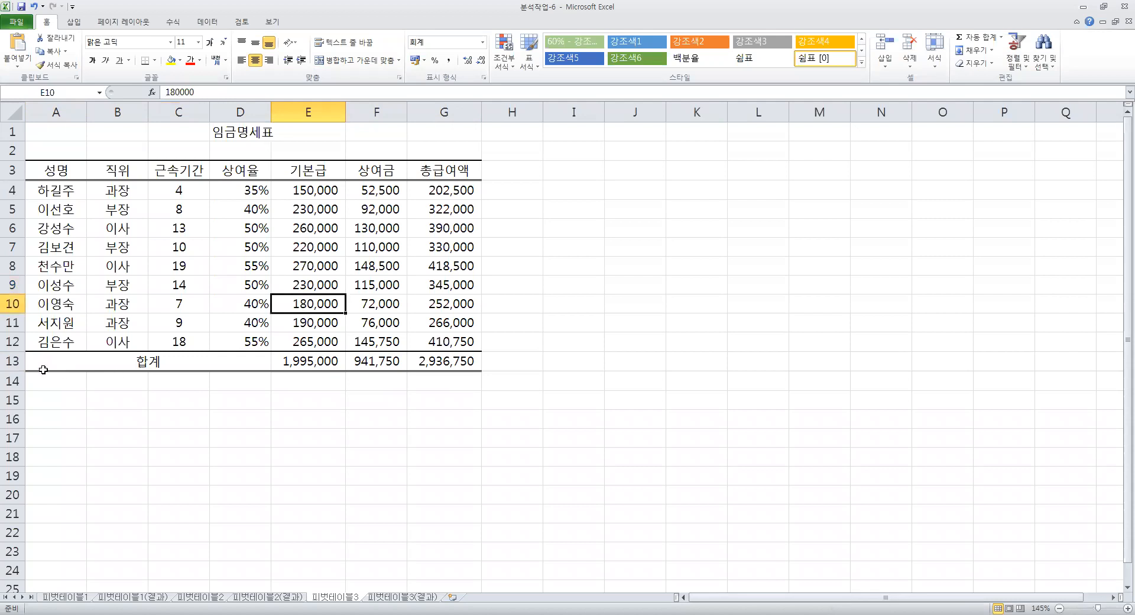
Create a pivot table from the 임금명세표 range A3:G12, excluding the 합계 row, on the existing worksheet at cell A18
click(12, 360)
drag(59, 169, 439, 338)
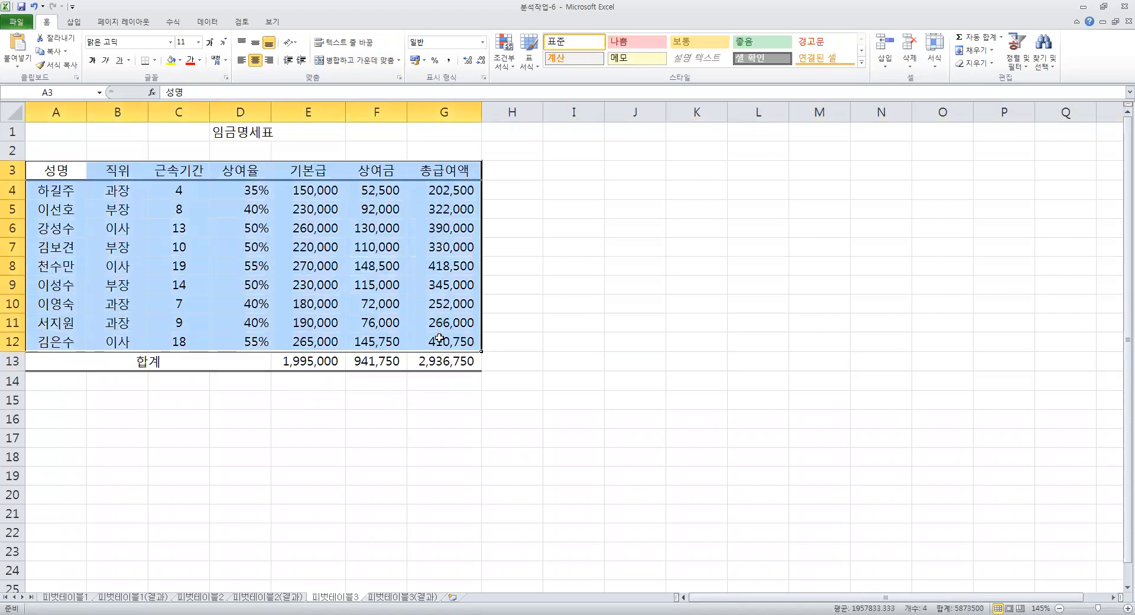
click(73, 22)
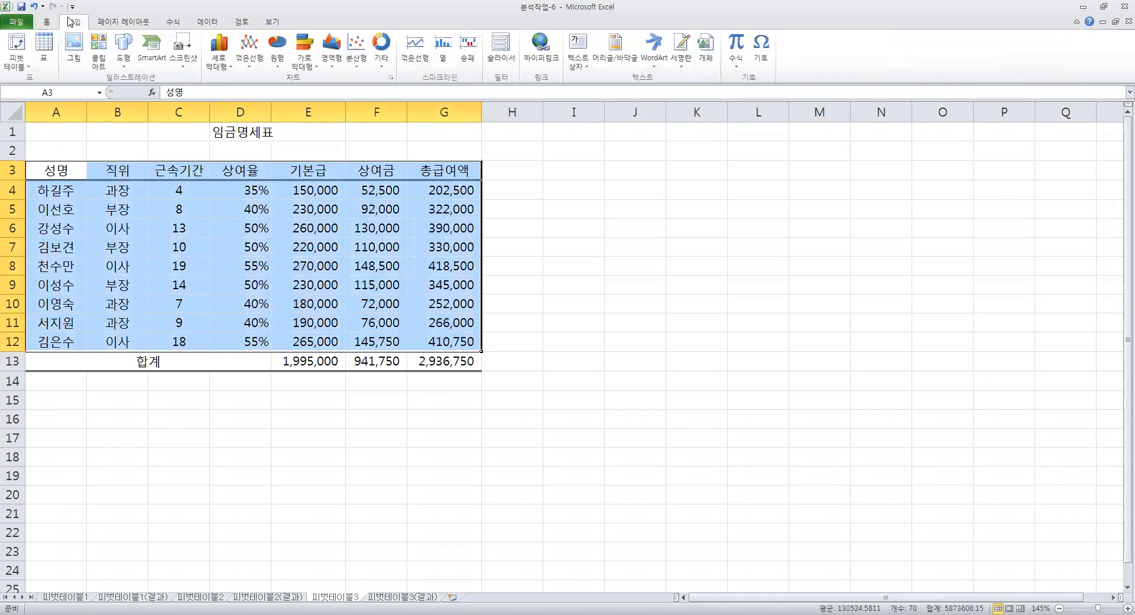
click(25, 65)
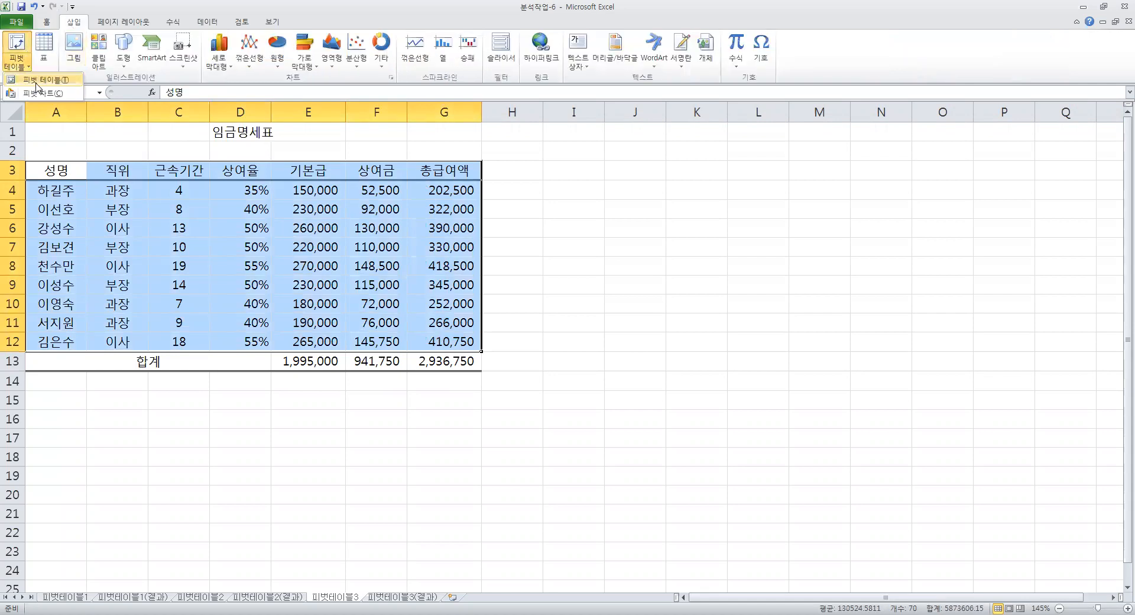
key(Return)
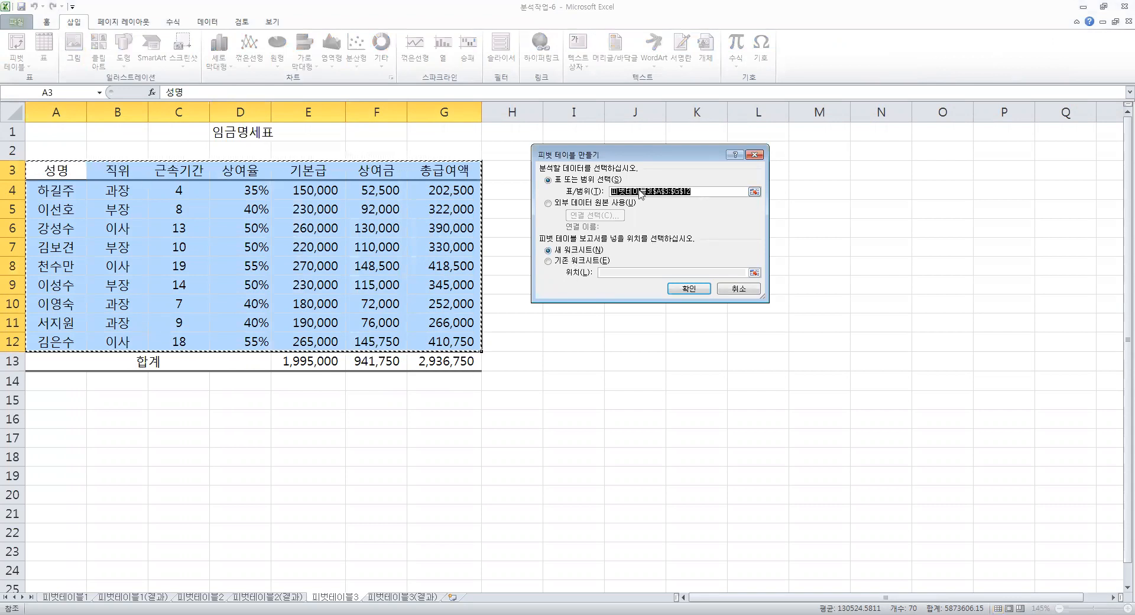
drag(651, 154, 679, 147)
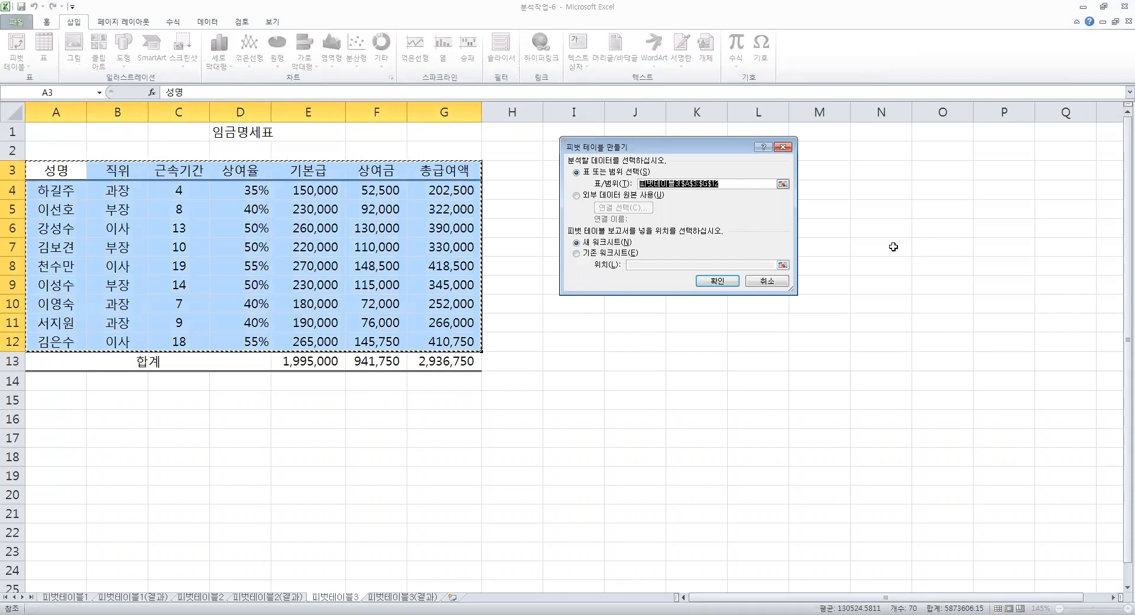
click(613, 253)
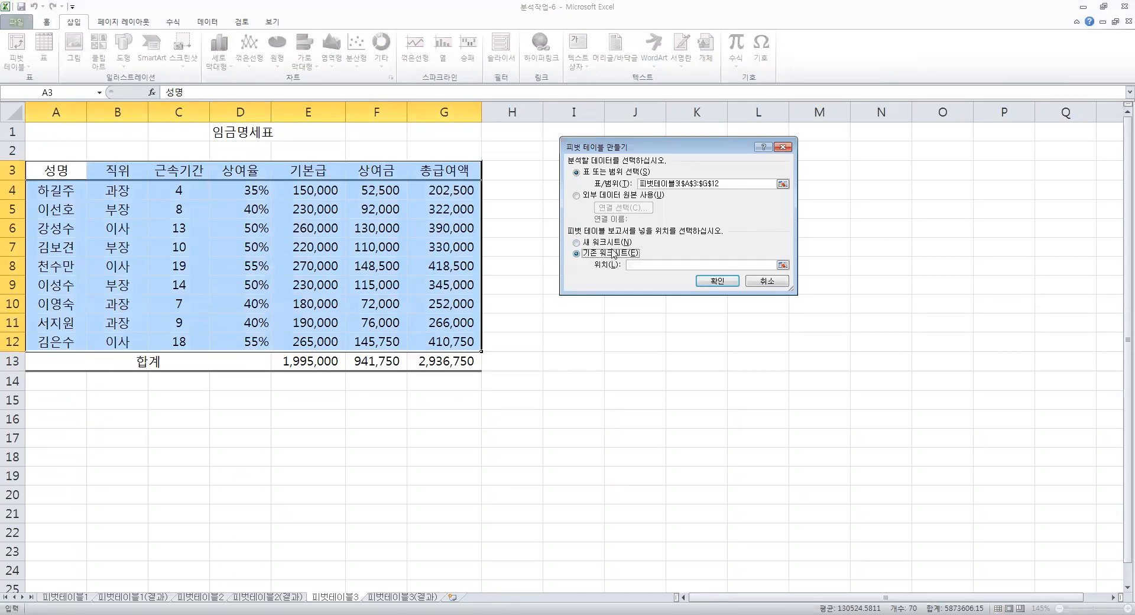
click(56, 456)
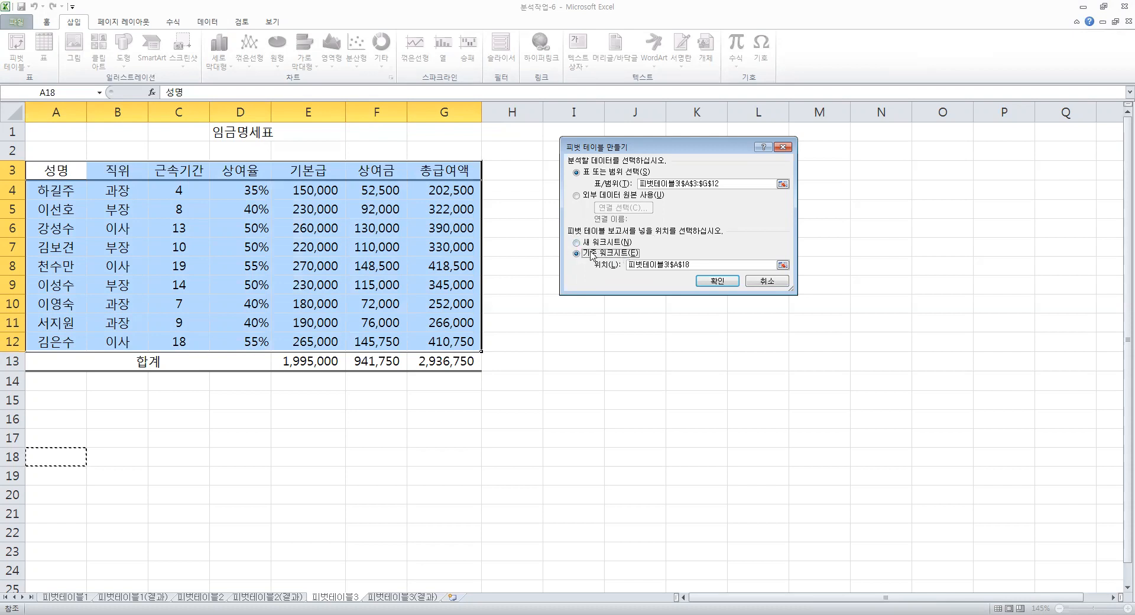
click(718, 281)
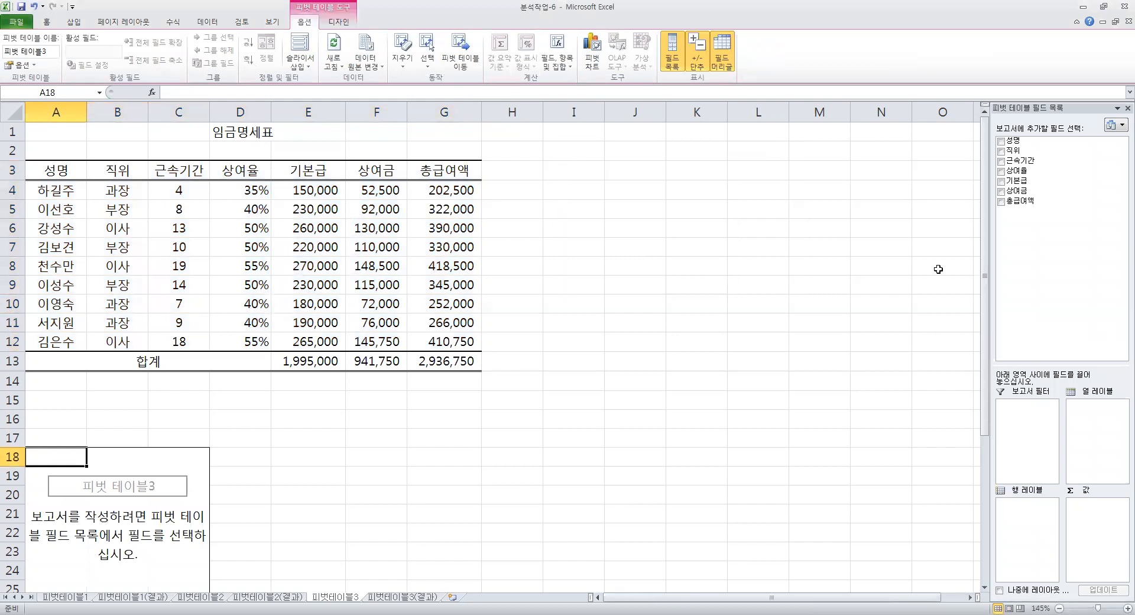
Lay out the pivot table with 직위 as column labels, 근속기간 as row labels, and 기본급 and 상여금 as summed values
drag(1031, 152, 1091, 437)
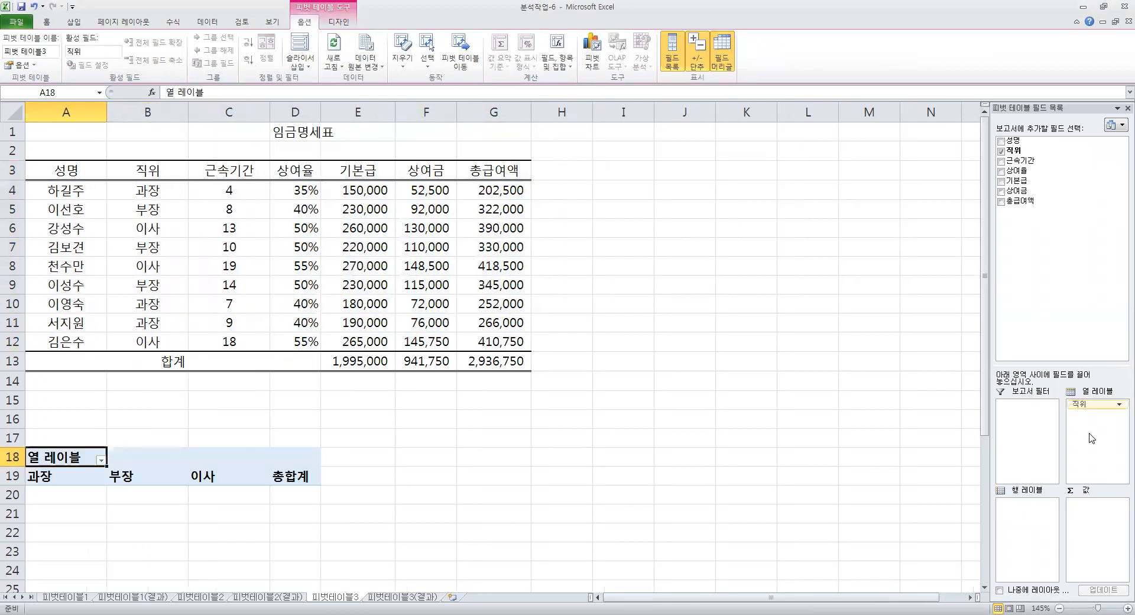
drag(1035, 160, 1013, 534)
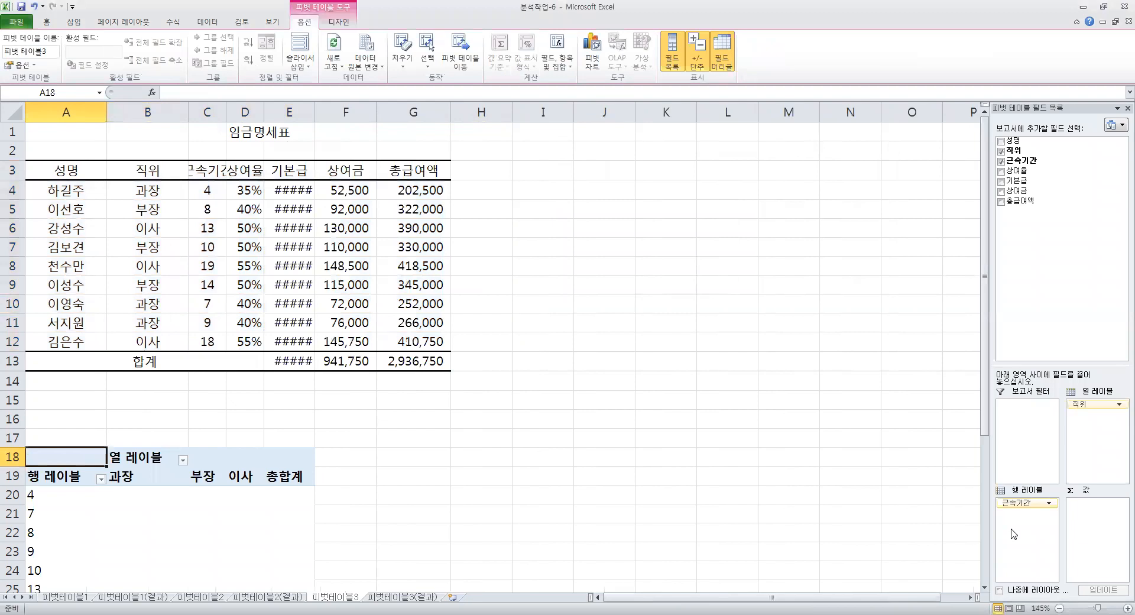
drag(1020, 181, 1083, 536)
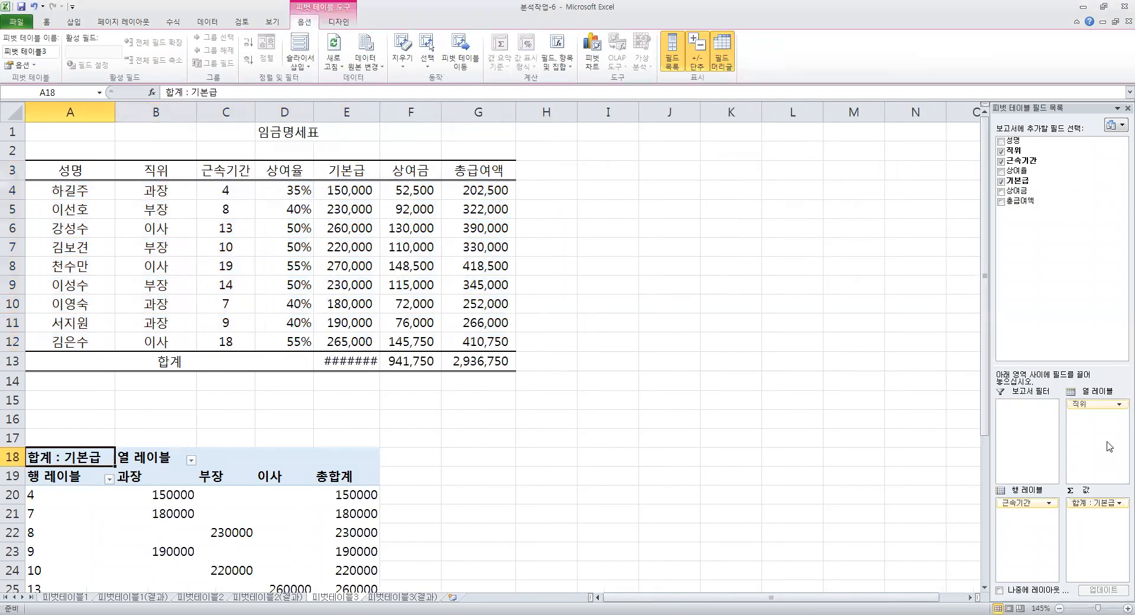
drag(1043, 192, 1092, 520)
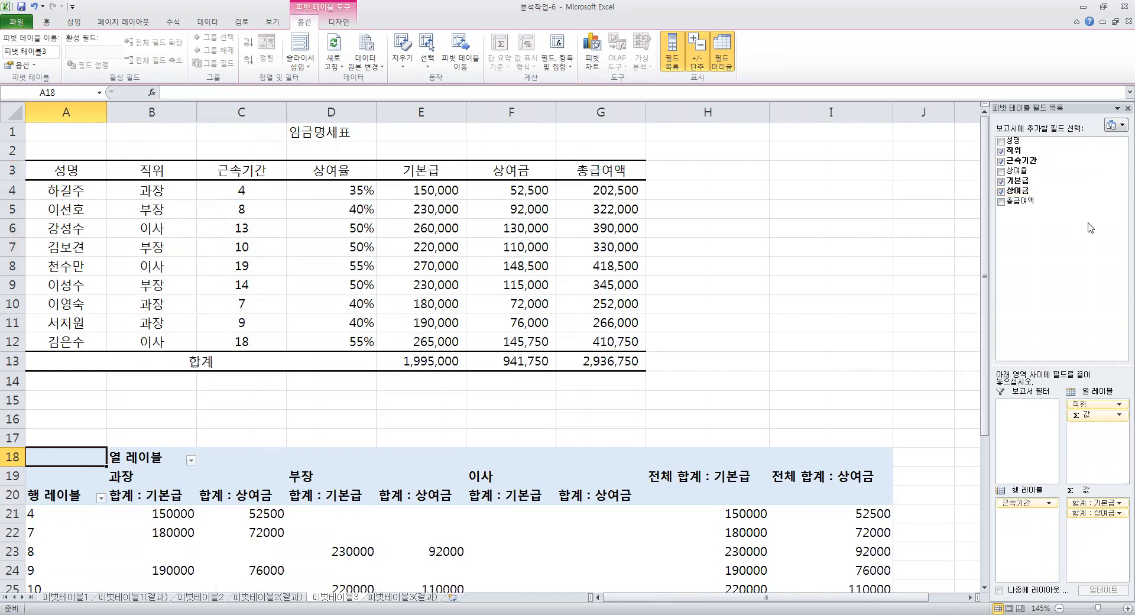
Group the 근속기간 row labels from 1 to 20 in intervals of 5
scroll(1012, 241, down, 2)
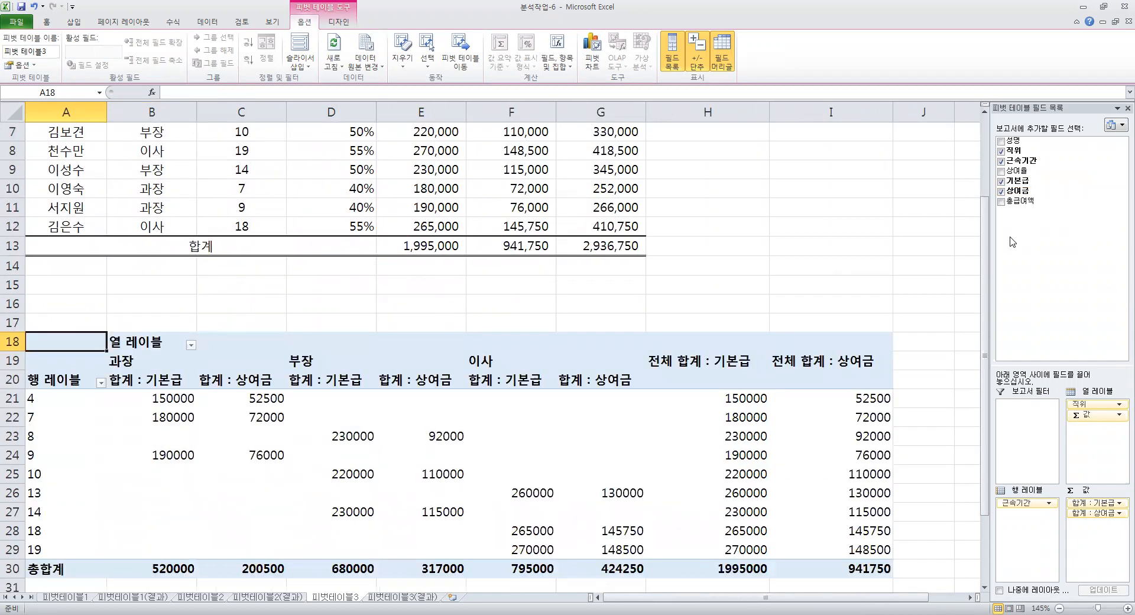
scroll(1012, 241, down, 1)
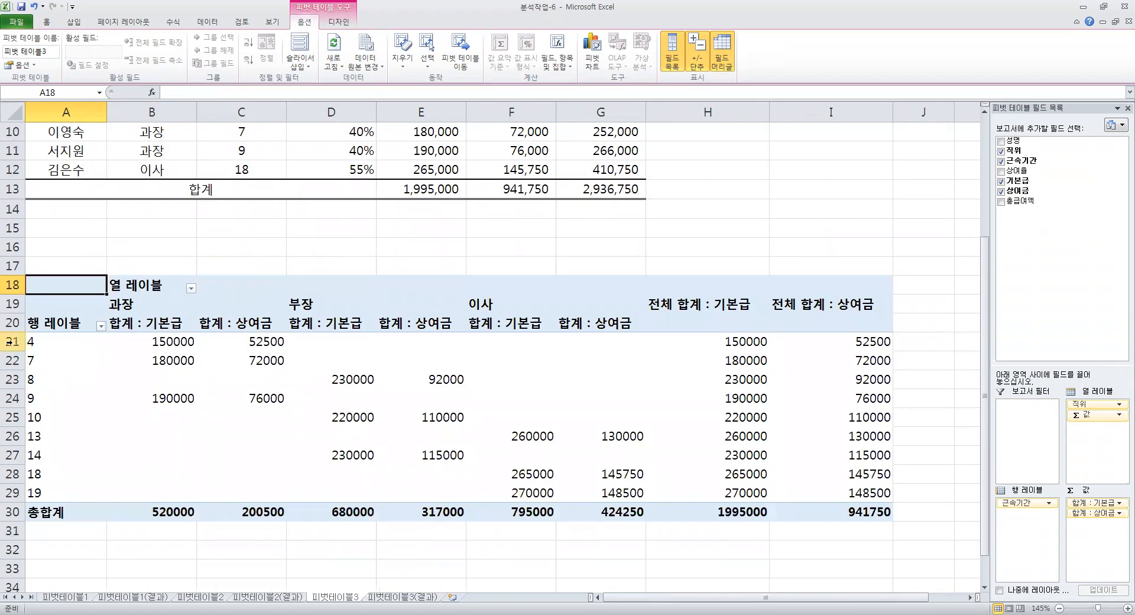
click(38, 341)
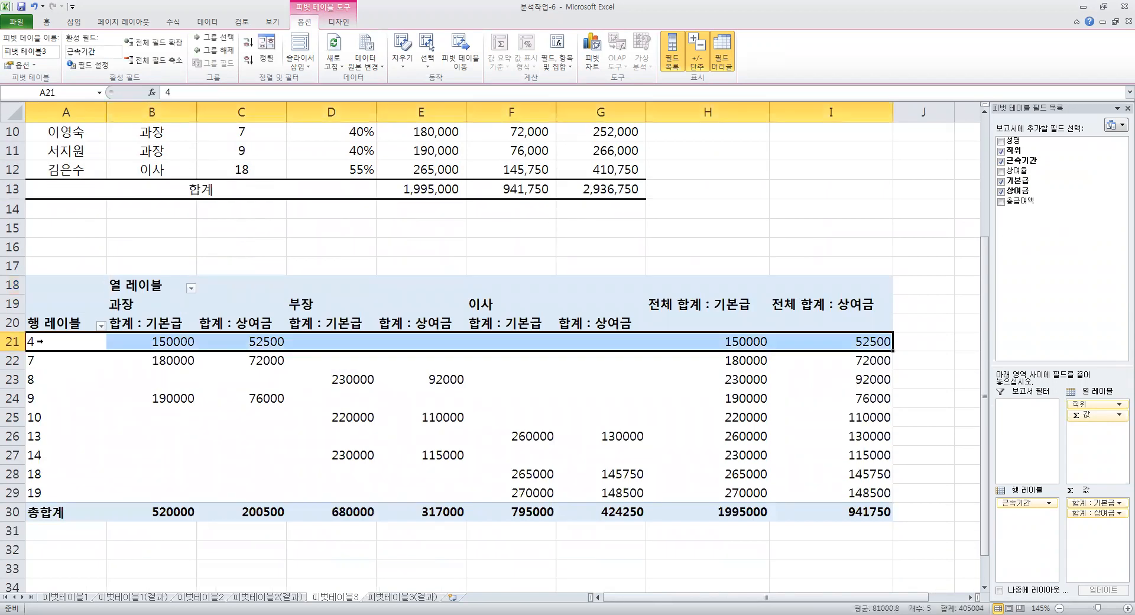
click(95, 341)
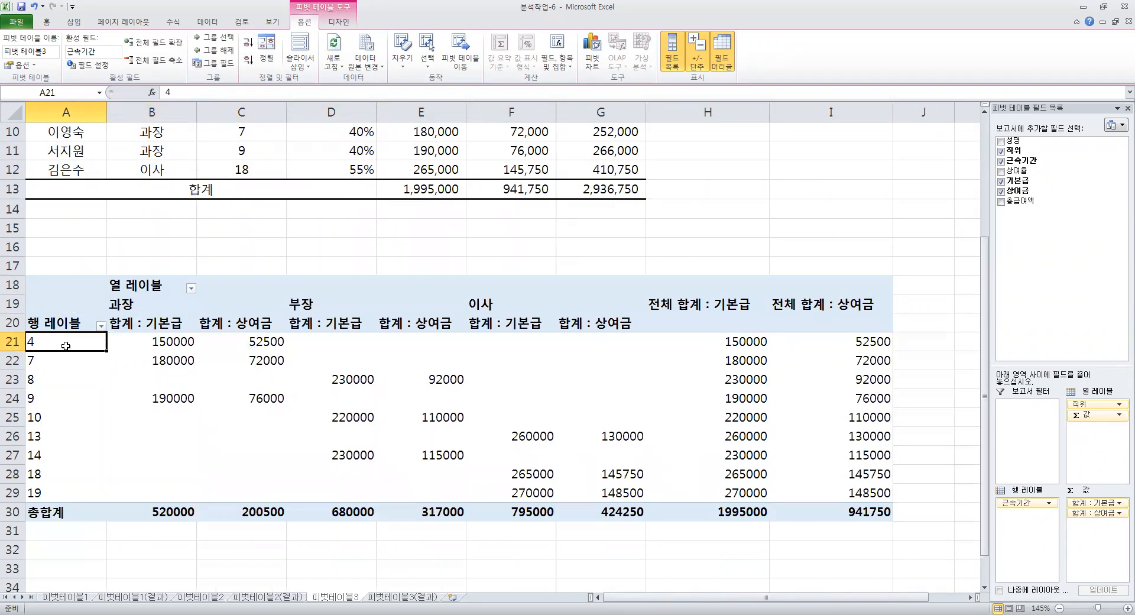
right_click(66, 346)
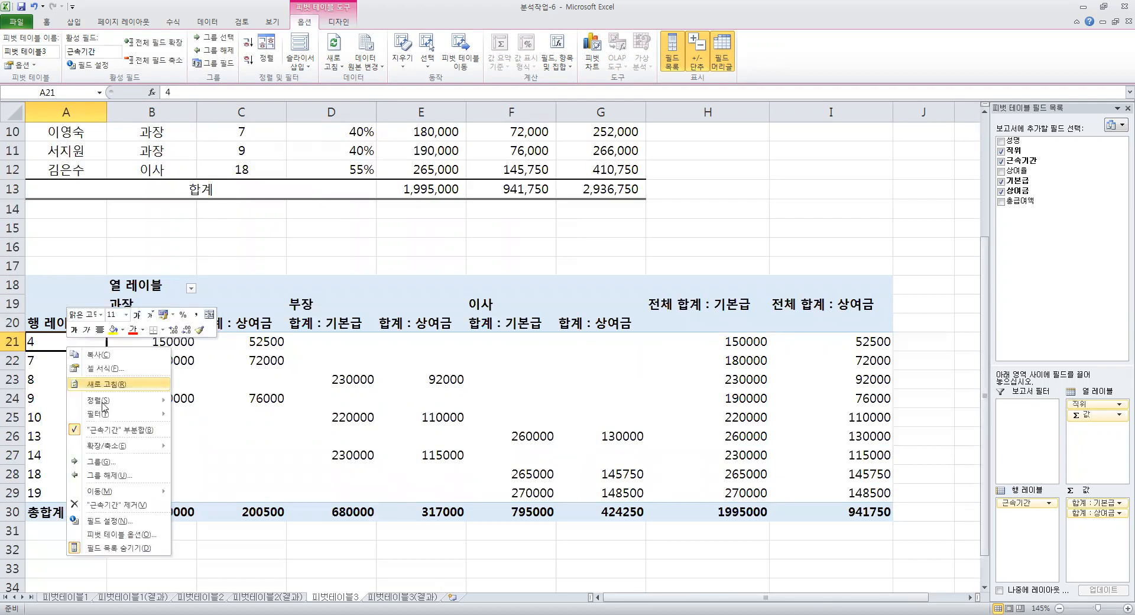
click(107, 462)
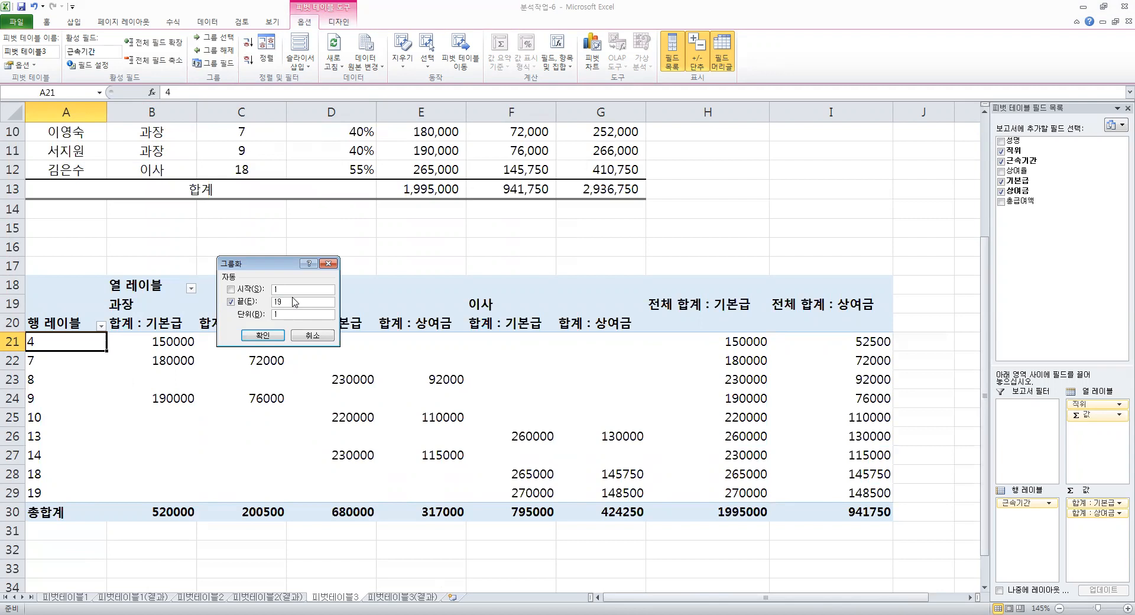
double_click(248, 298)
text(20)
key(Tab)
click(262, 335)
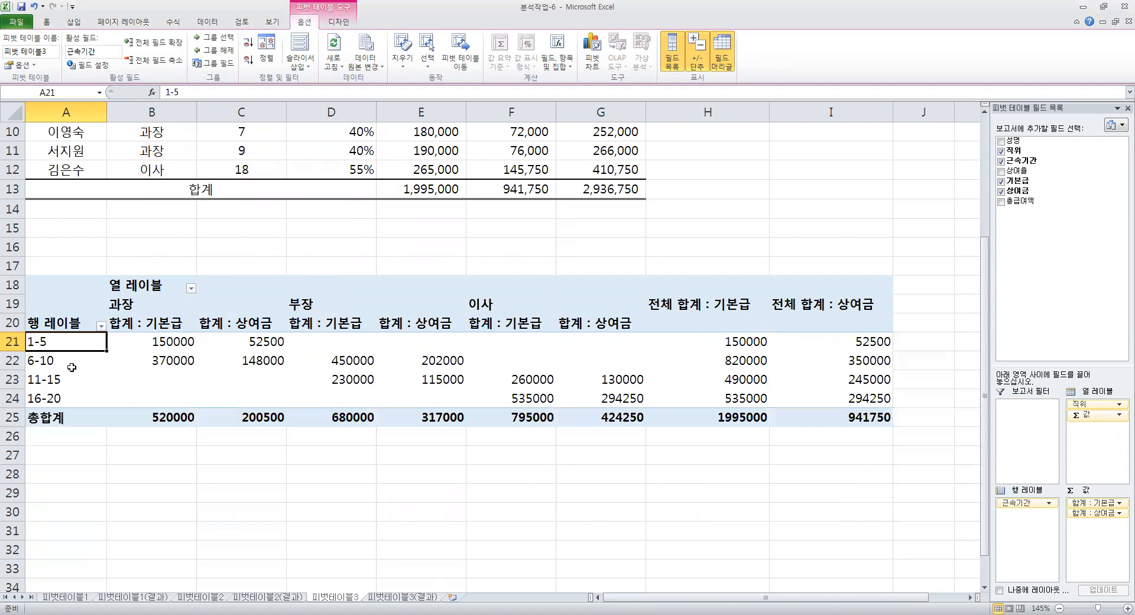
scroll(68, 380, up, 3)
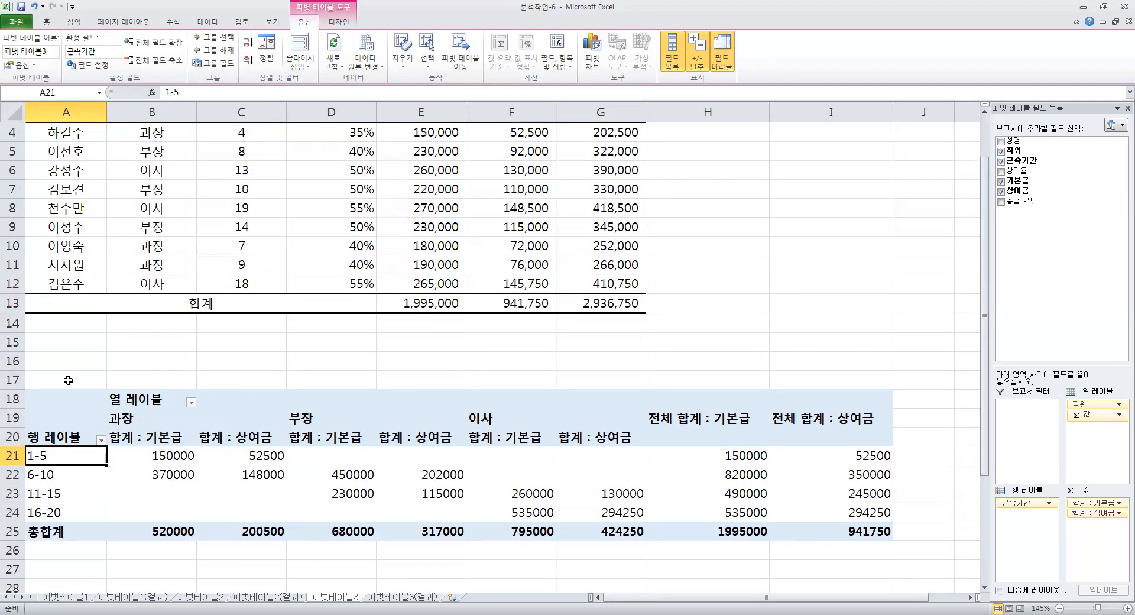
scroll(315, 338, down, 1)
drag(40, 455, 47, 512)
click(72, 463)
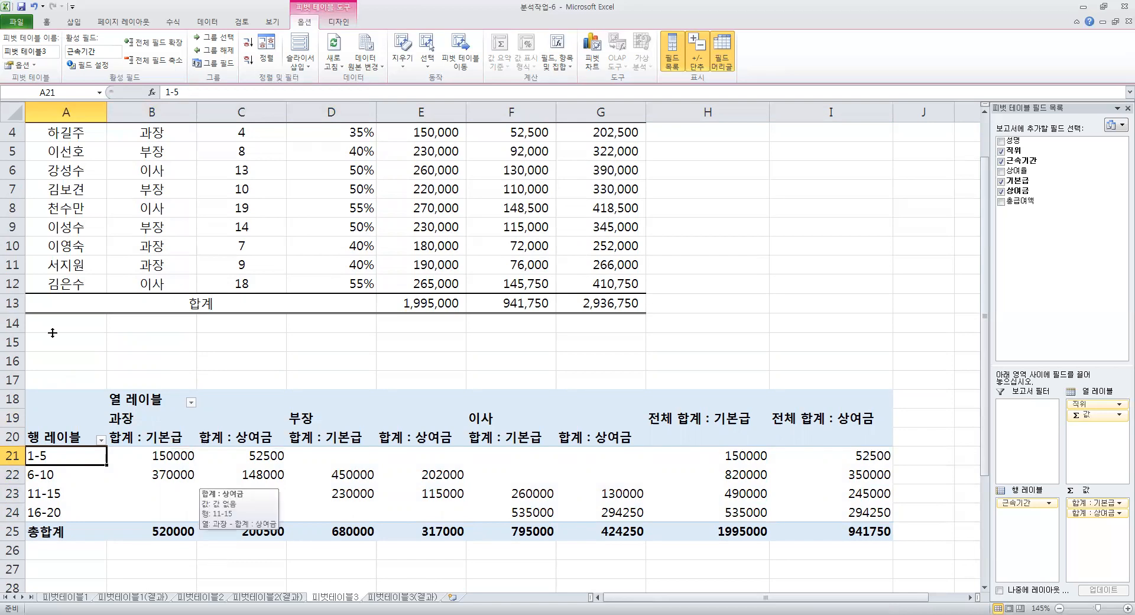
drag(54, 381, 839, 558)
click(104, 500)
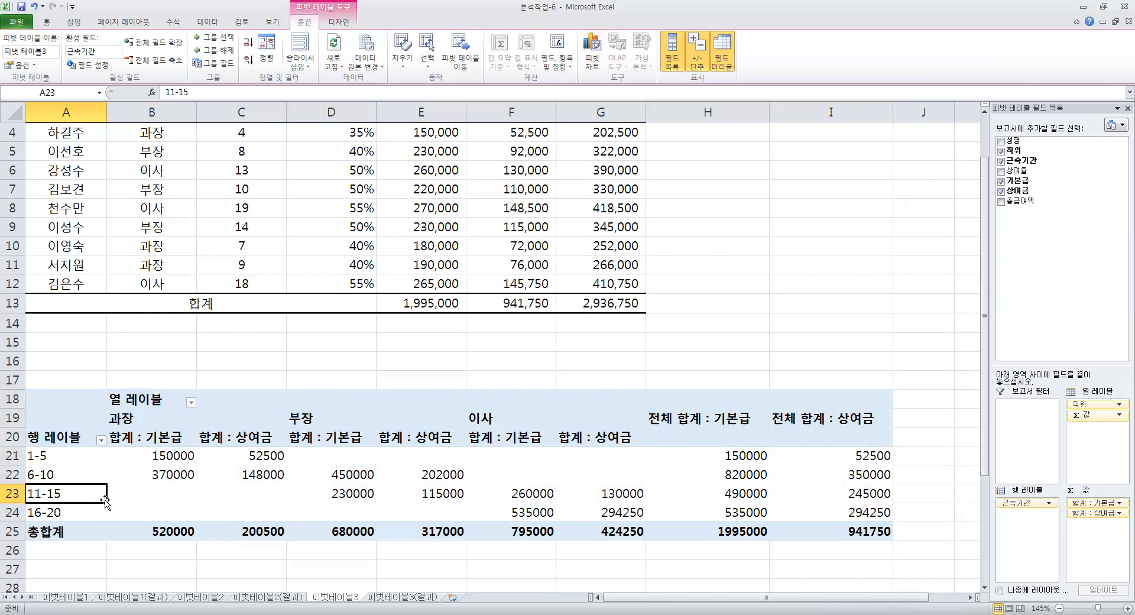
Format the pivot values B21:I25 as 숫자 with the 1000 단위 구분 기호
scroll(104, 499, down, 1)
drag(177, 402, 833, 474)
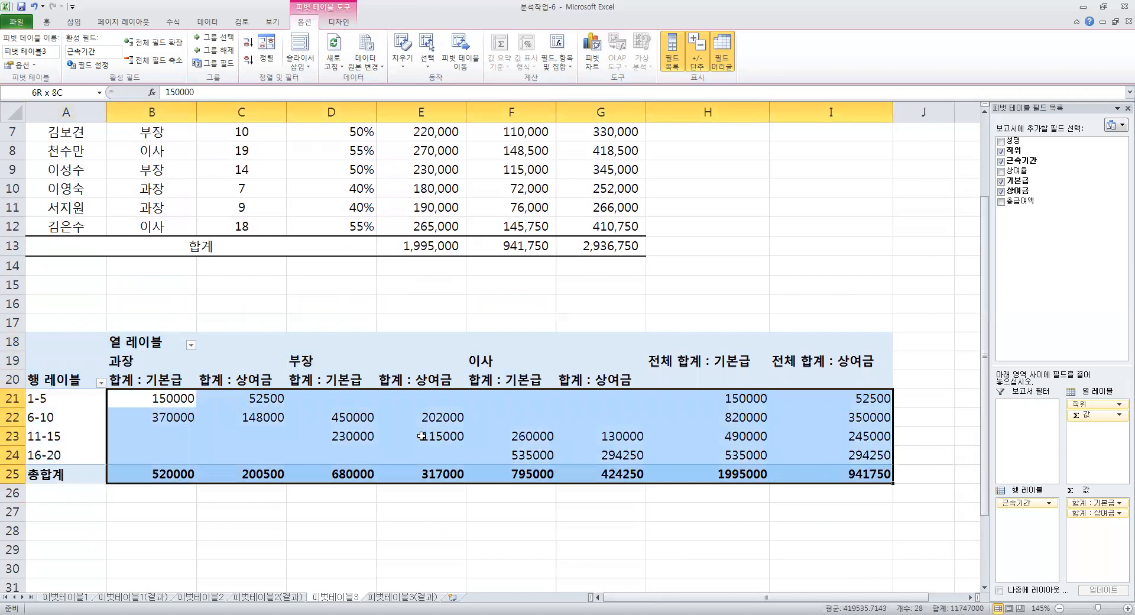
right_click(376, 440)
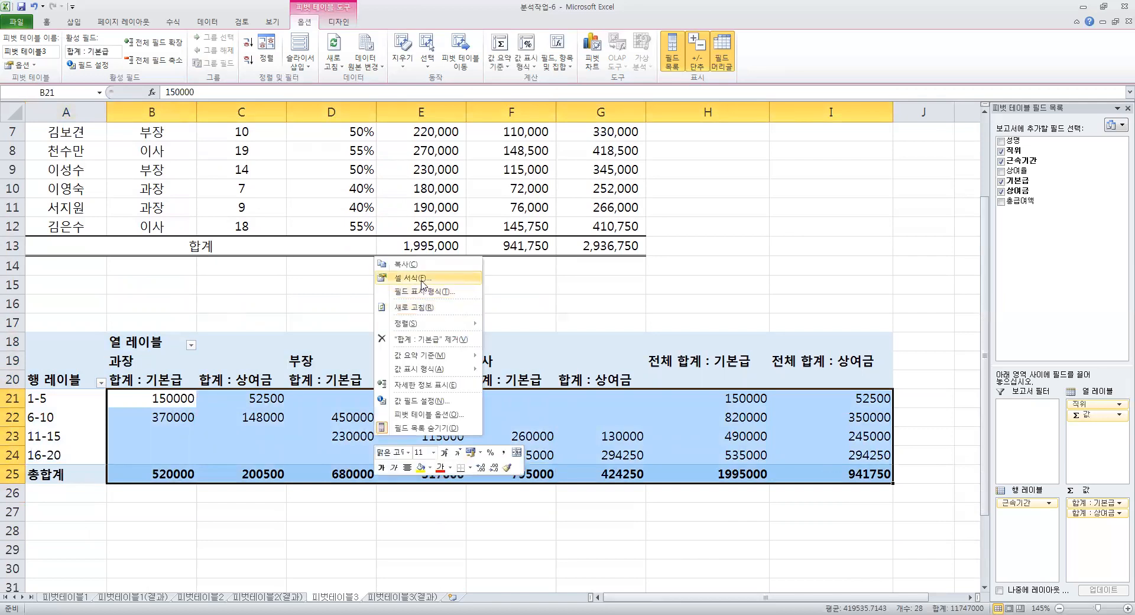
click(420, 280)
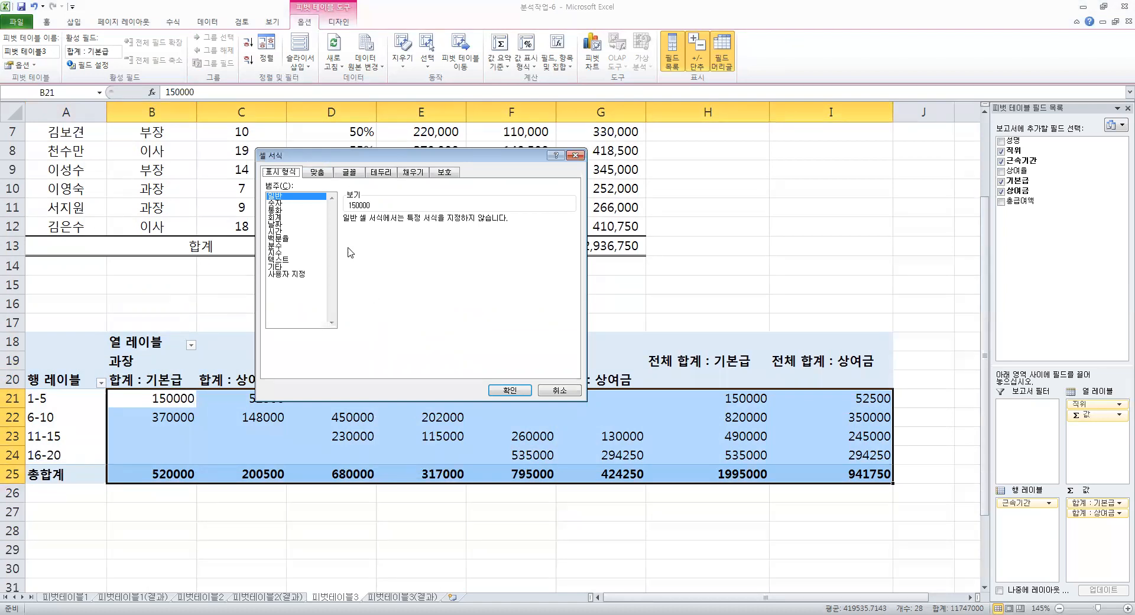
click(276, 203)
click(346, 233)
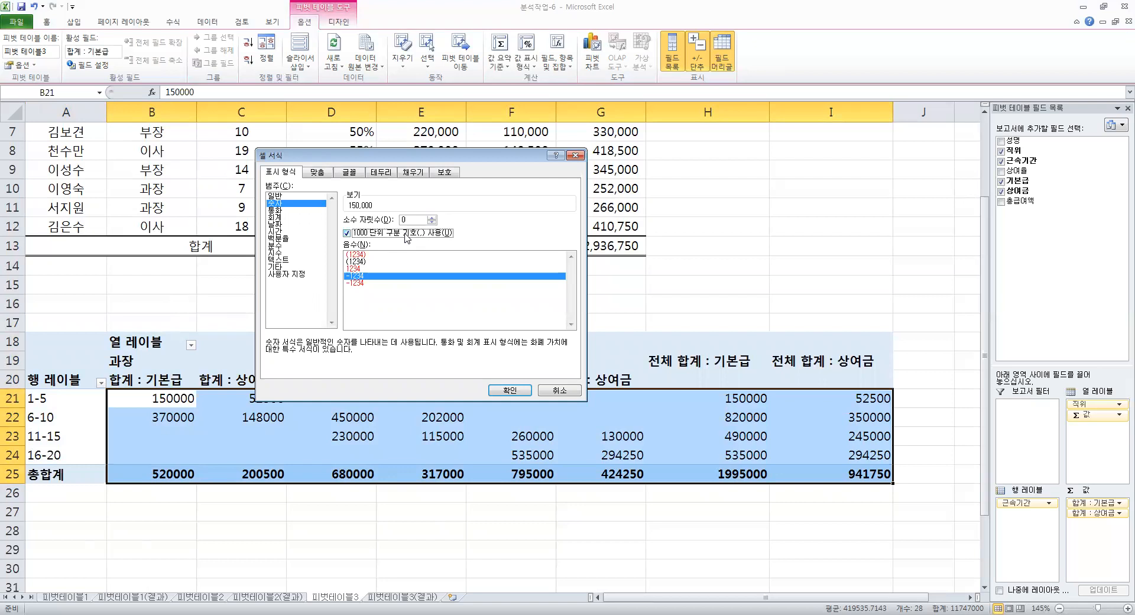
click(521, 392)
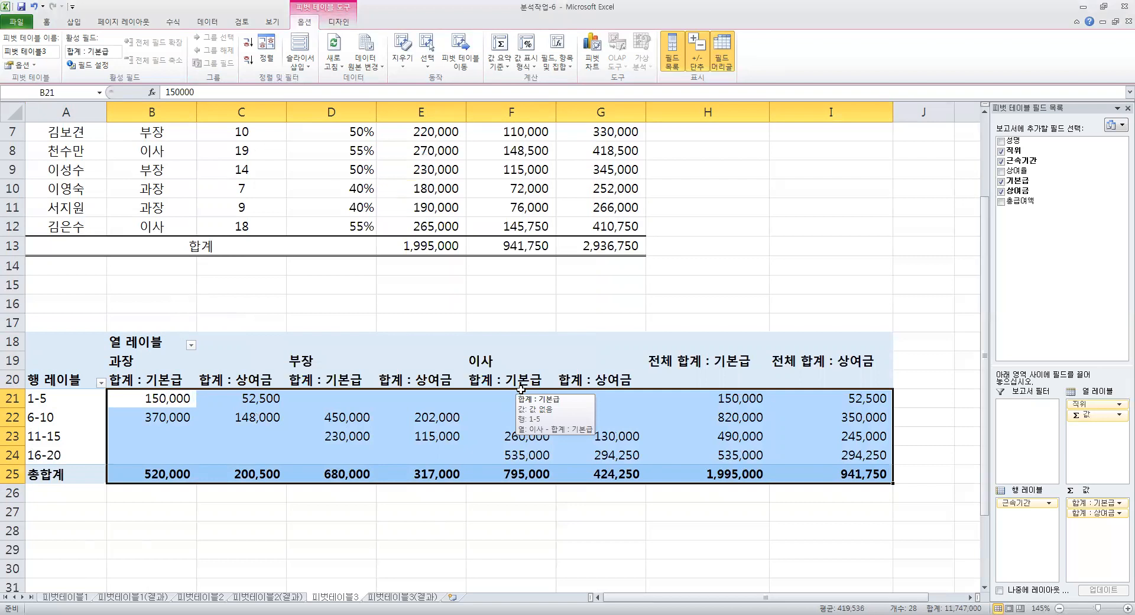
click(479, 437)
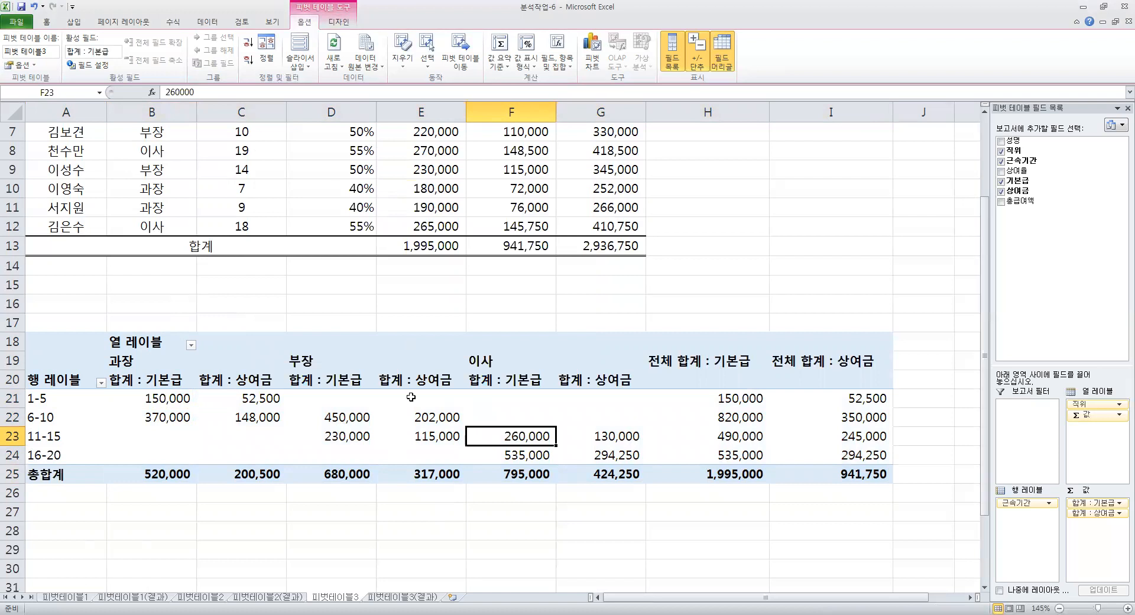
Turn off 행 총합계 표시 in the pivot table options and set empty cells to show *
click(432, 402)
right_click(432, 402)
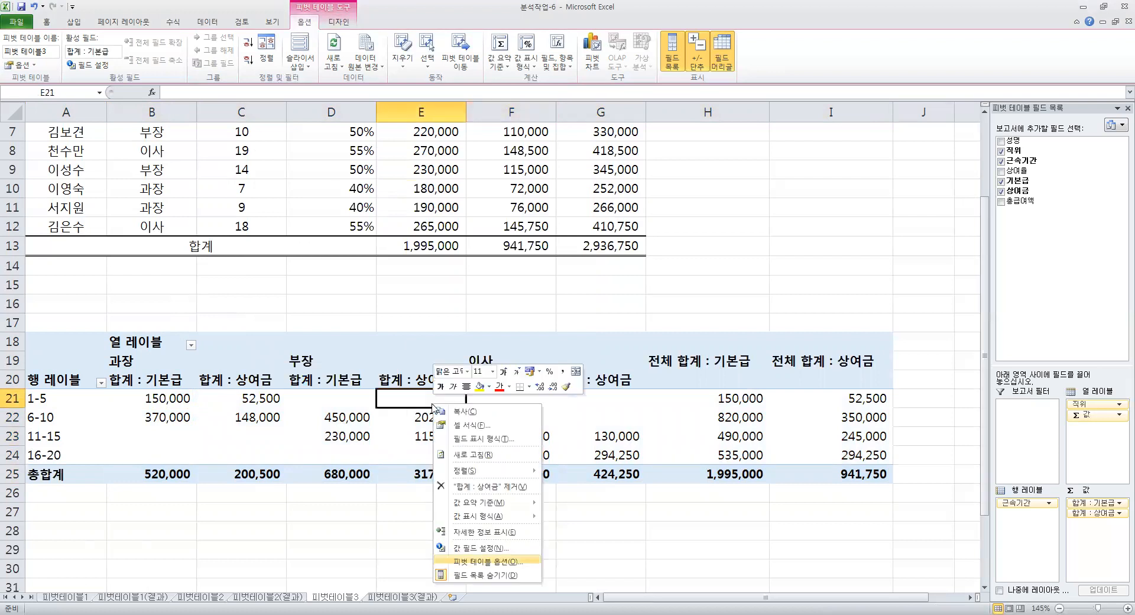
click(497, 562)
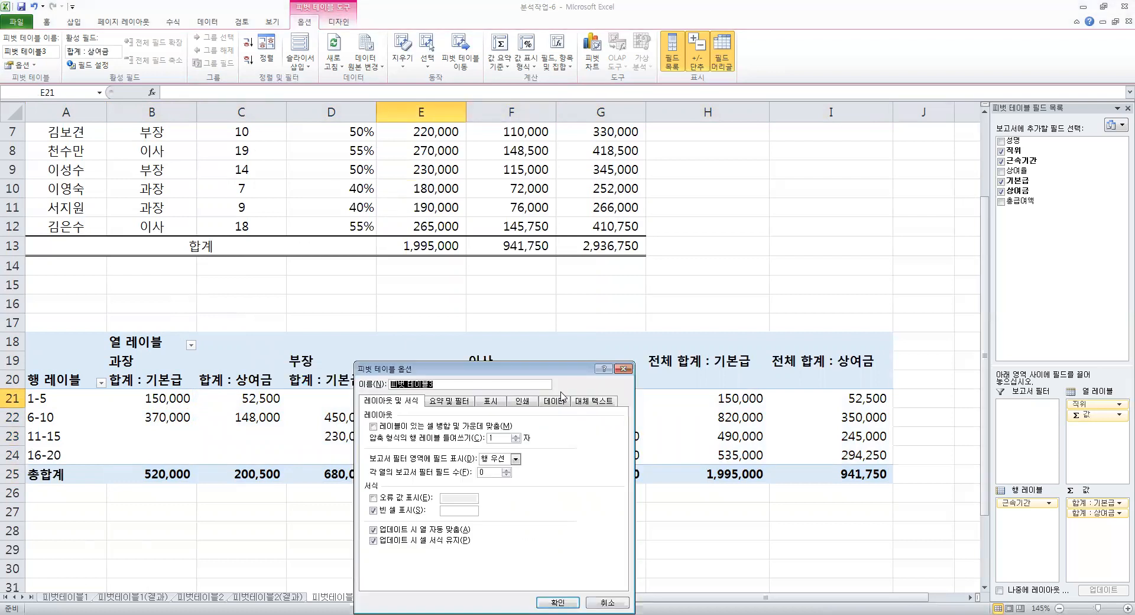
drag(505, 372, 591, 247)
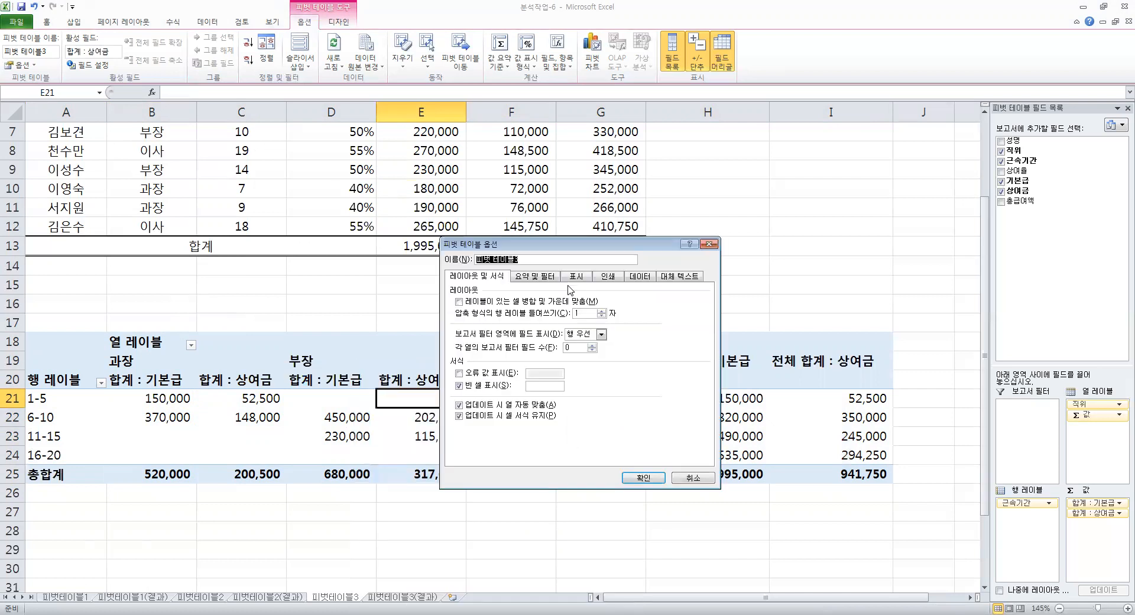
click(535, 277)
click(467, 302)
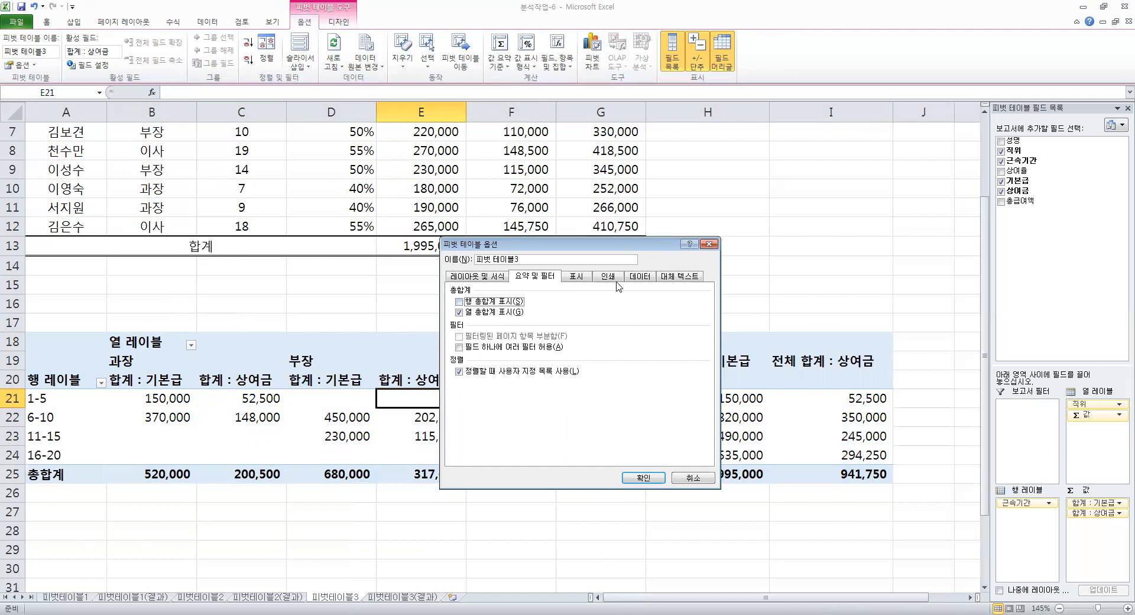
click(502, 277)
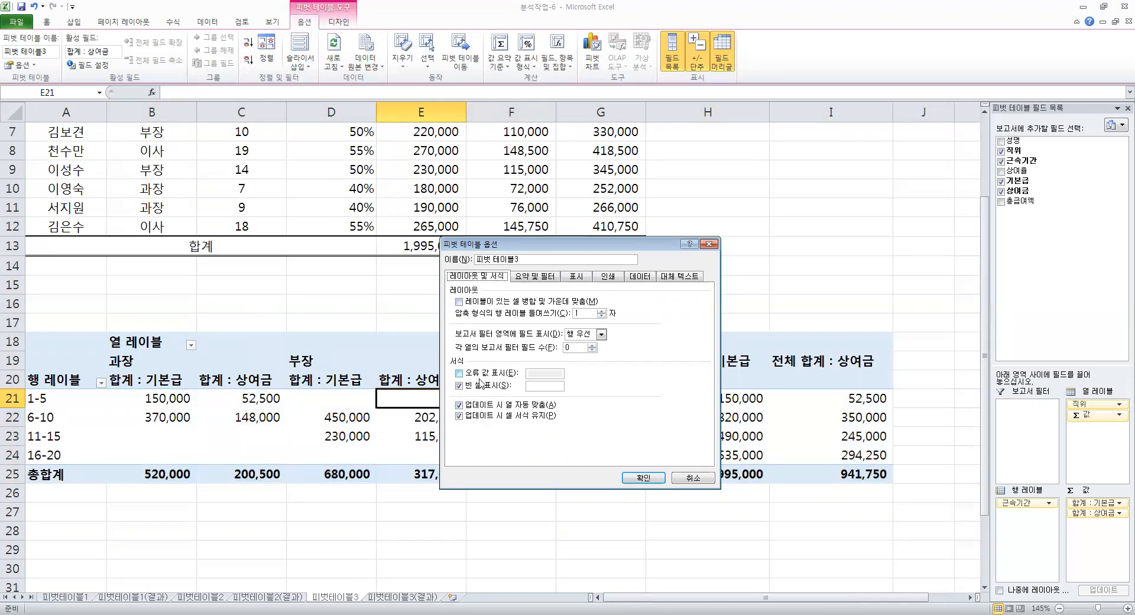
click(551, 386)
click(550, 386)
click(642, 477)
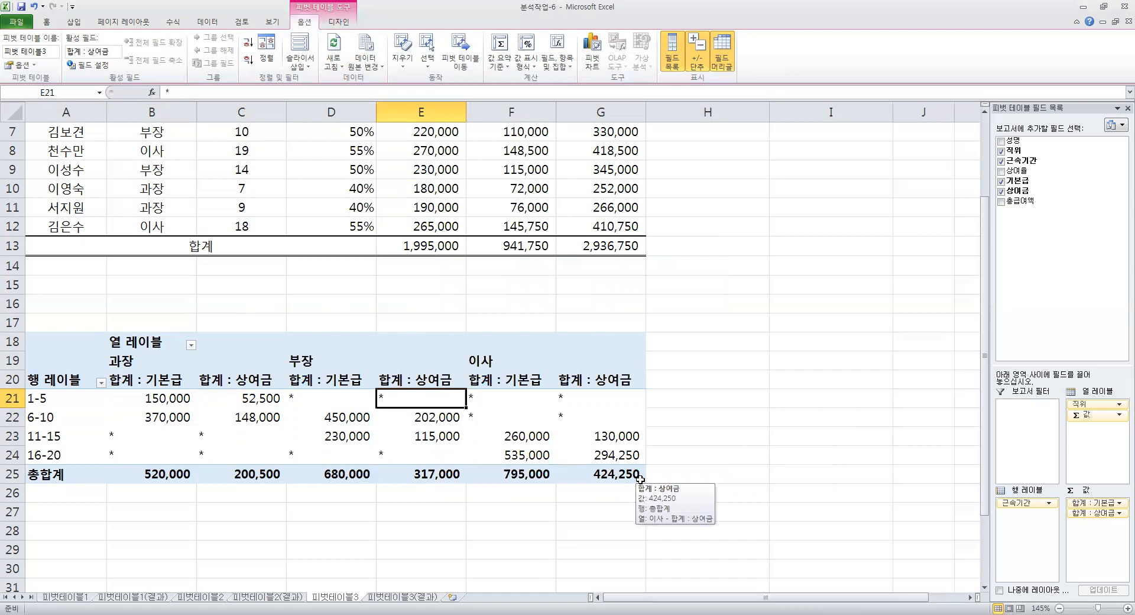
Set the pivot table's report layout to 개요 형식으로 표시
click(346, 26)
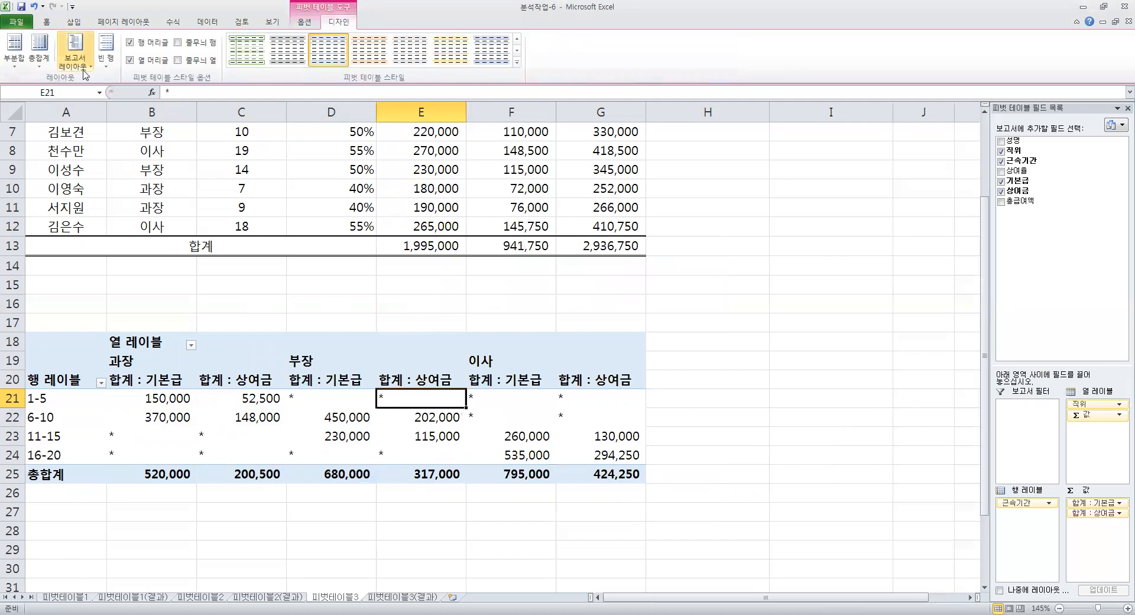
click(85, 75)
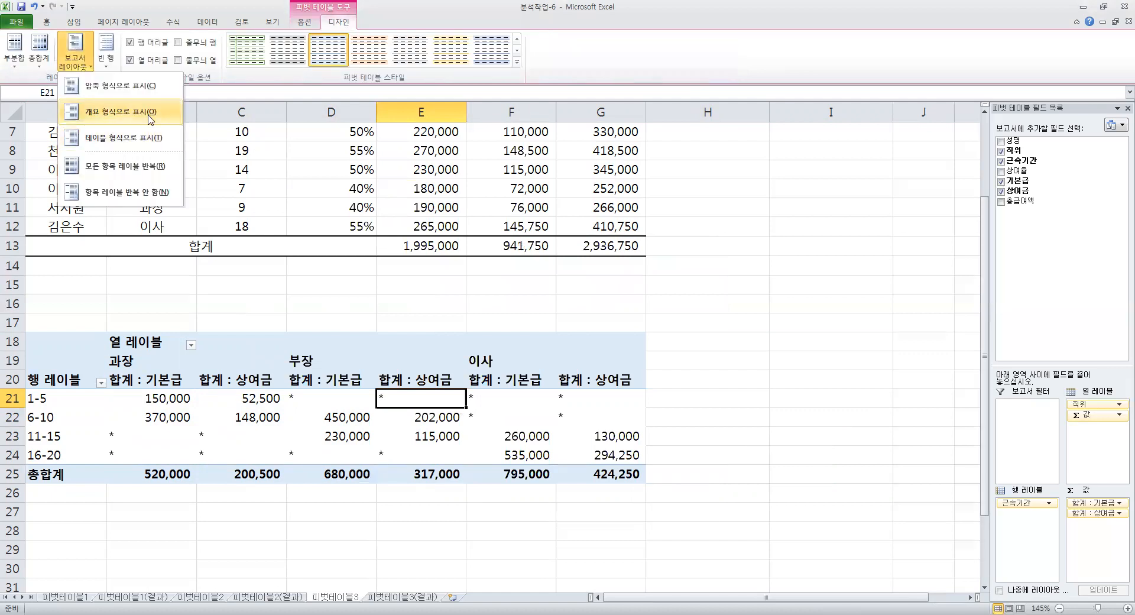
click(151, 117)
click(56, 369)
click(110, 343)
click(259, 446)
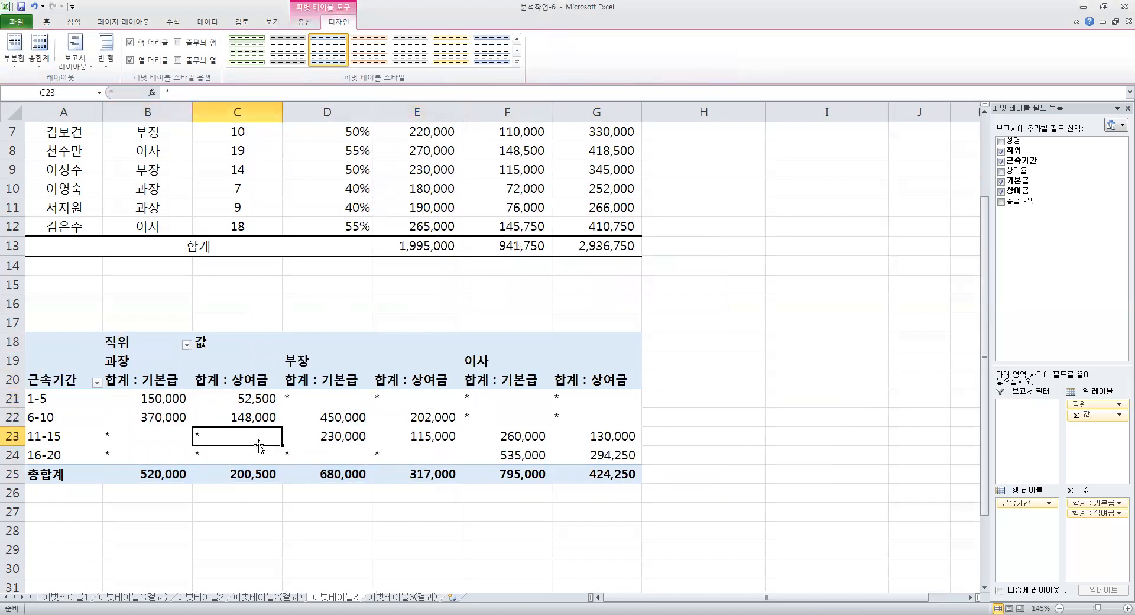